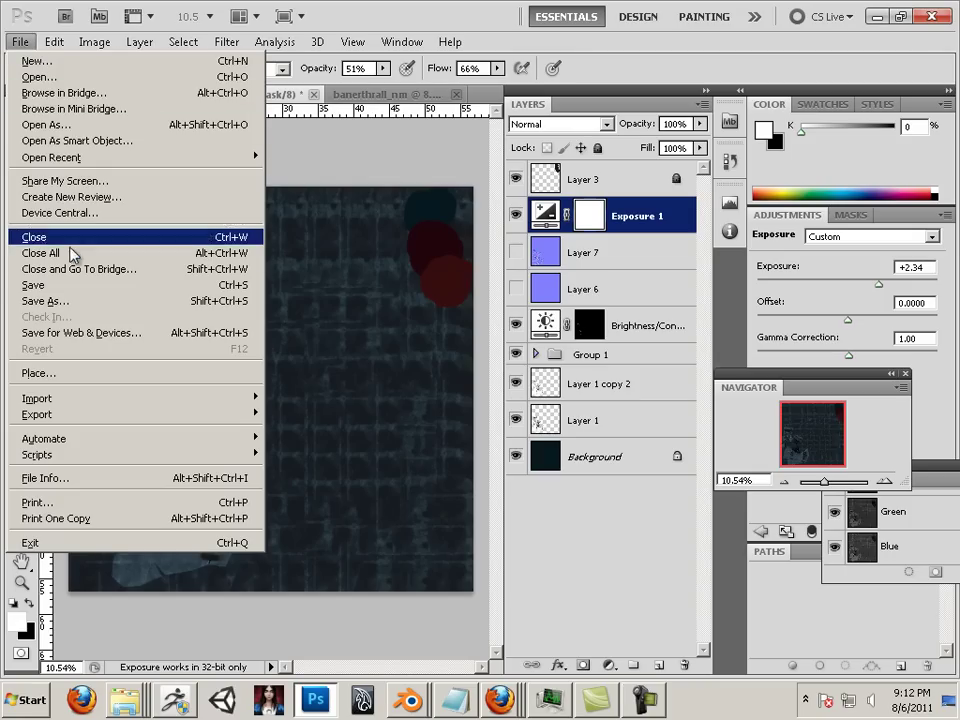
Save the banethrall_cm colour map as a PSD in the _armor_example folder with Maximize Compatibility on.
left_click(17, 283)
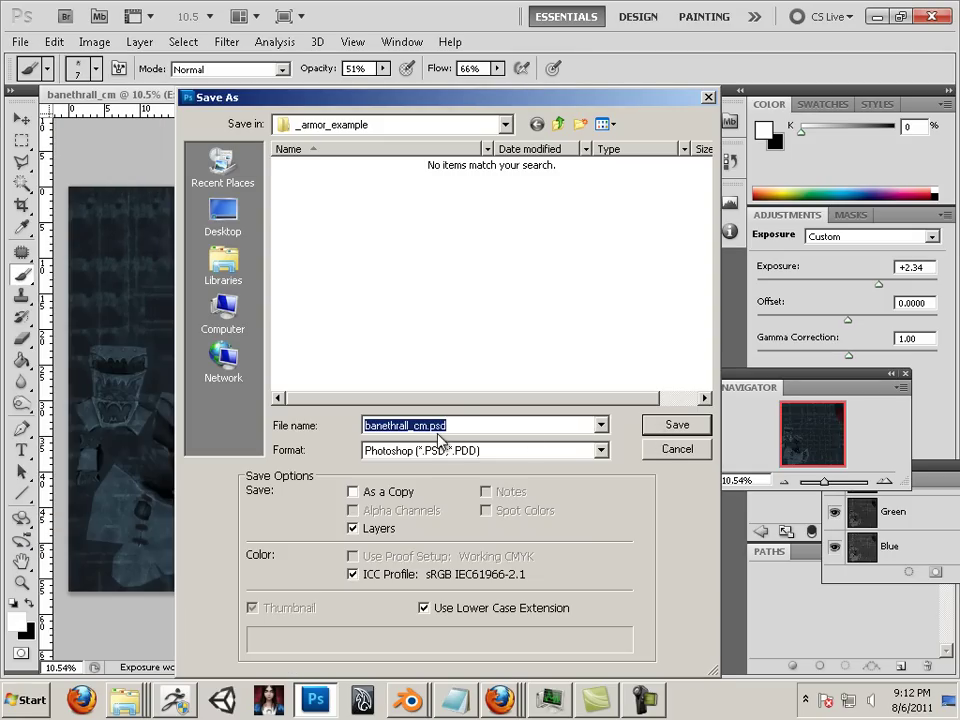
left_click(663, 428)
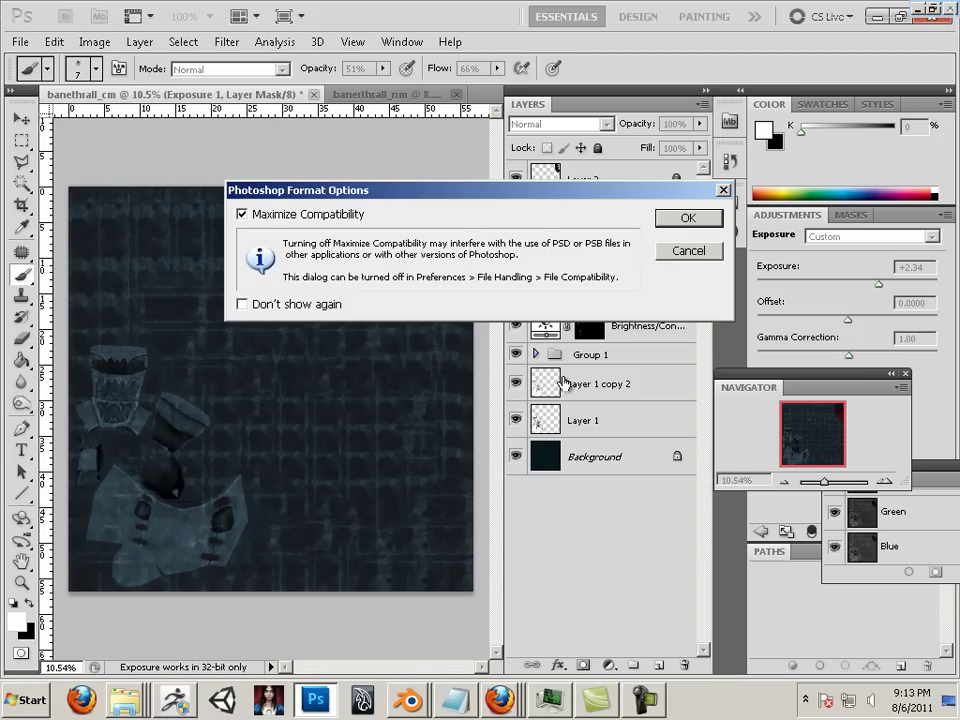
left_click(686, 218)
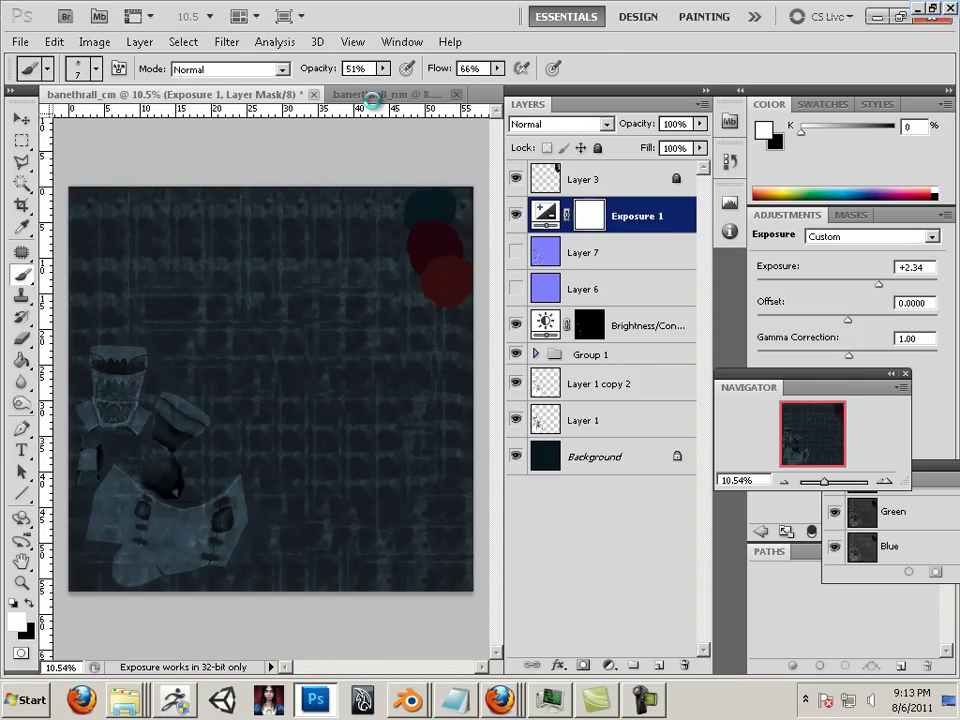
Save the banerthrall_nm normal map as a PSD in the _armor_example folder with Maximize Compatibility on.
left_click(378, 95)
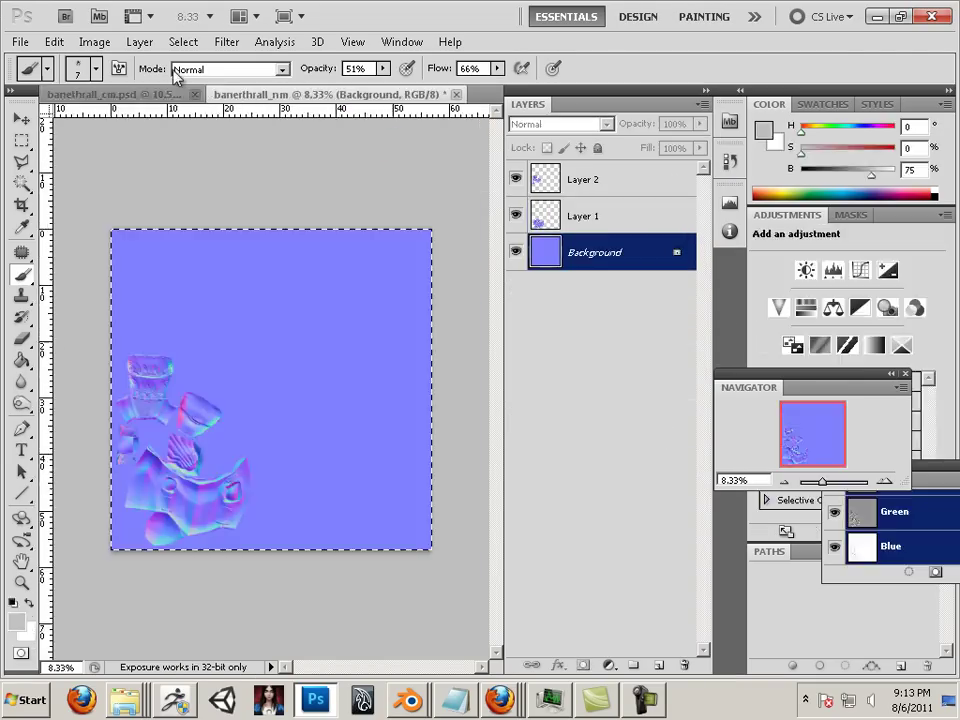
left_click(20, 42)
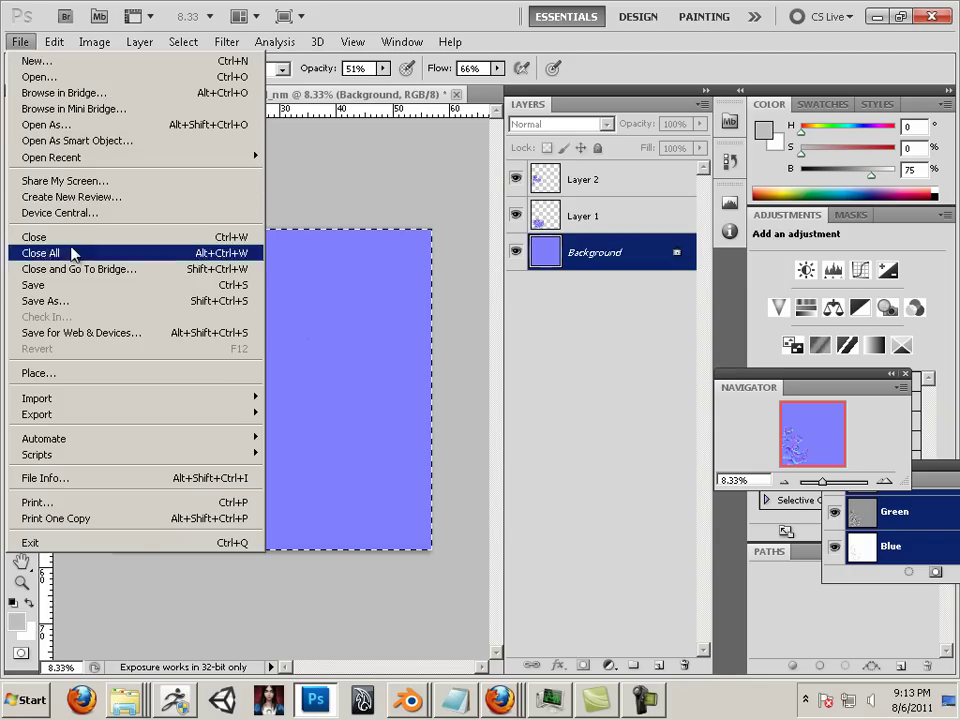
left_click(81, 285)
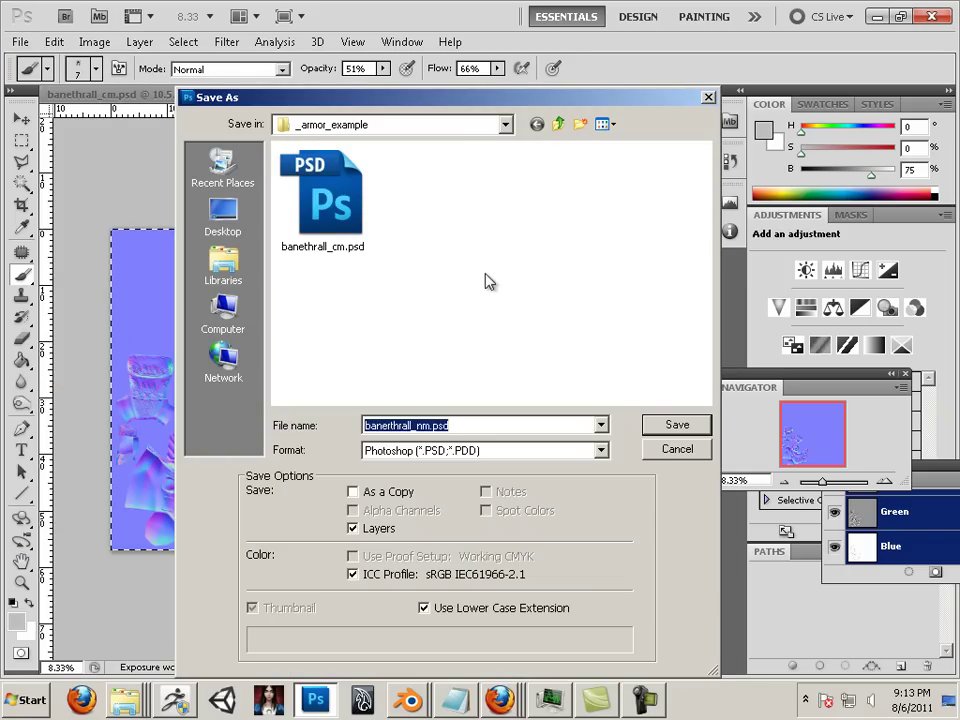
left_click(669, 426)
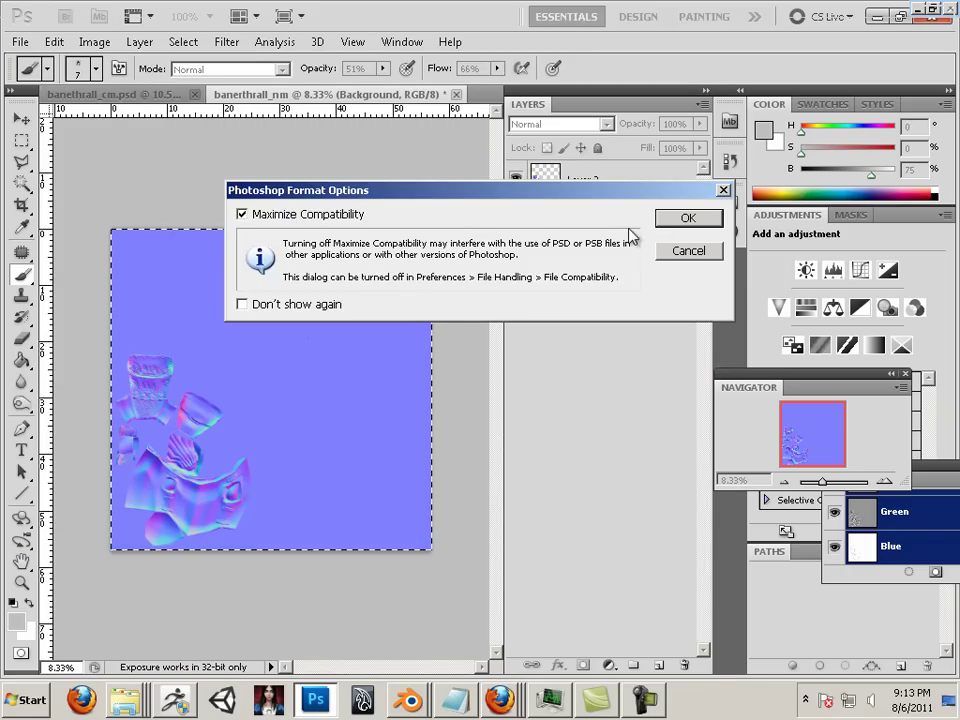
left_click(664, 220)
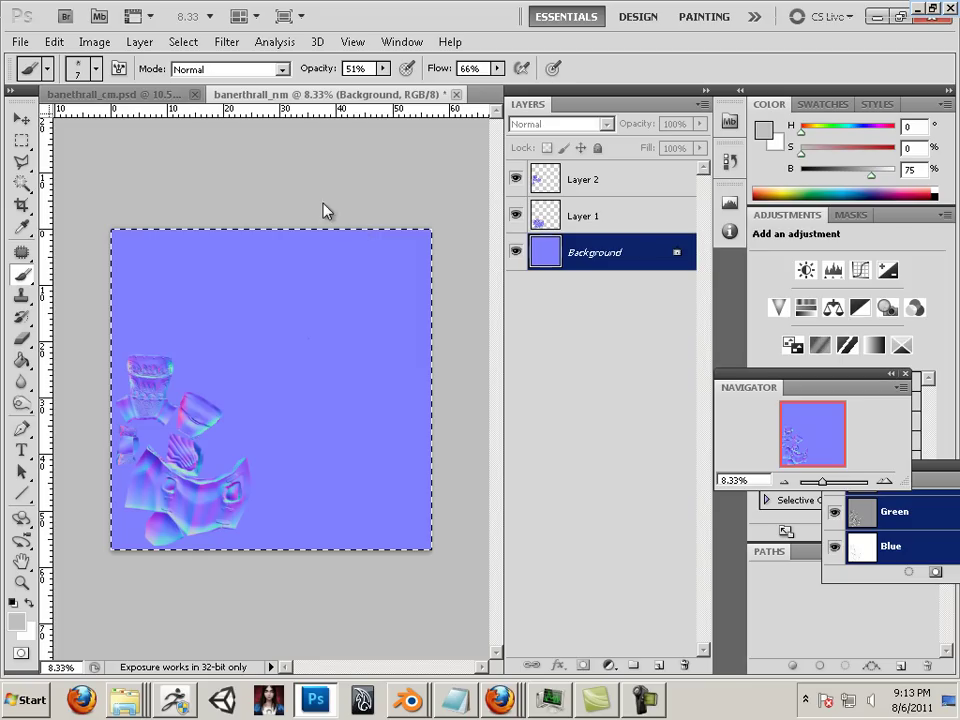
Save a Targa copy of the normal map as banerthrall_nm.tga at 24 bits/pixel.
left_click(19, 42)
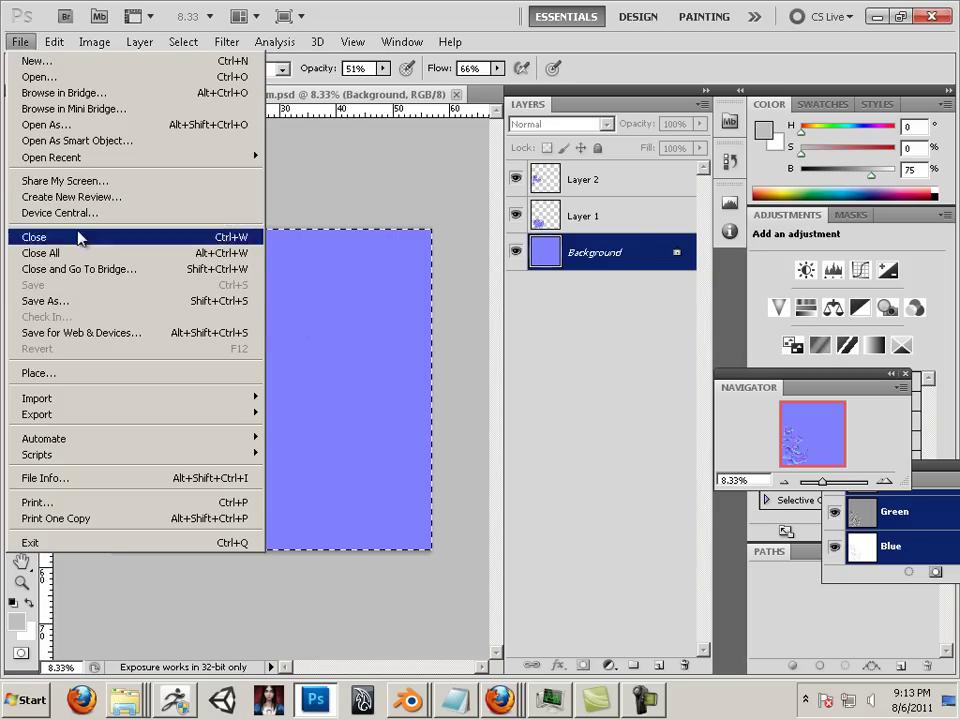
left_click(139, 306)
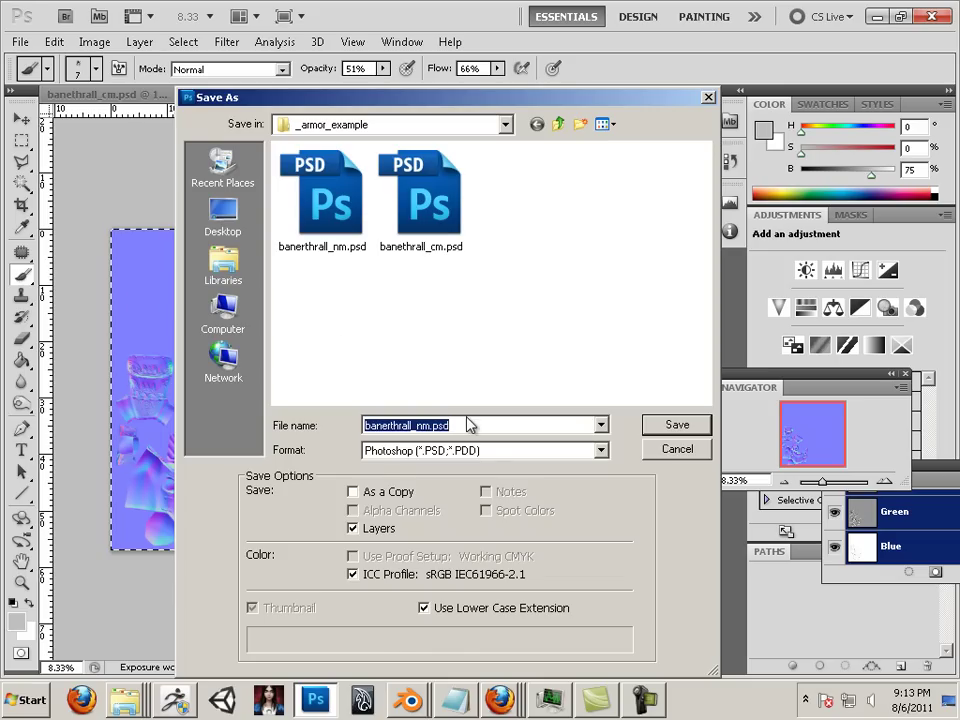
left_click(476, 450)
left_click(487, 699)
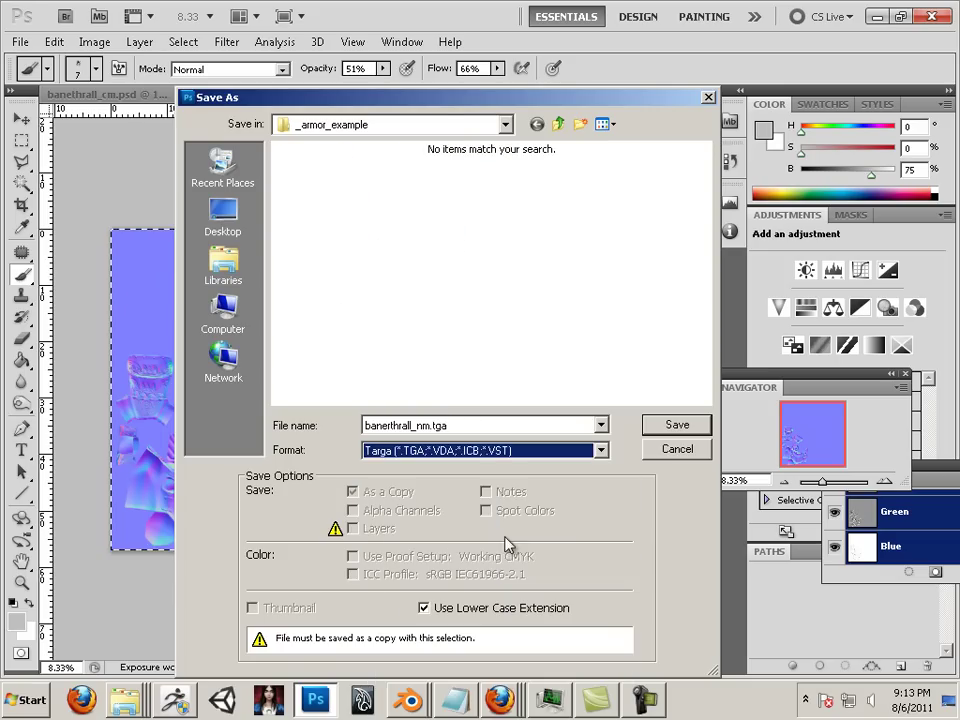
left_click(680, 424)
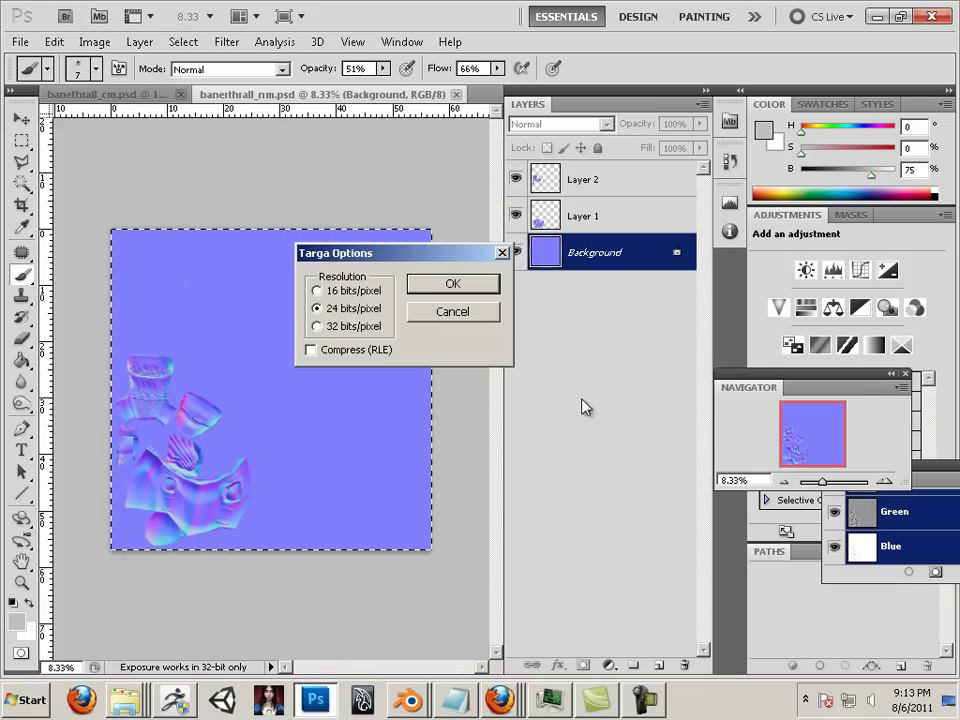
left_click(426, 291)
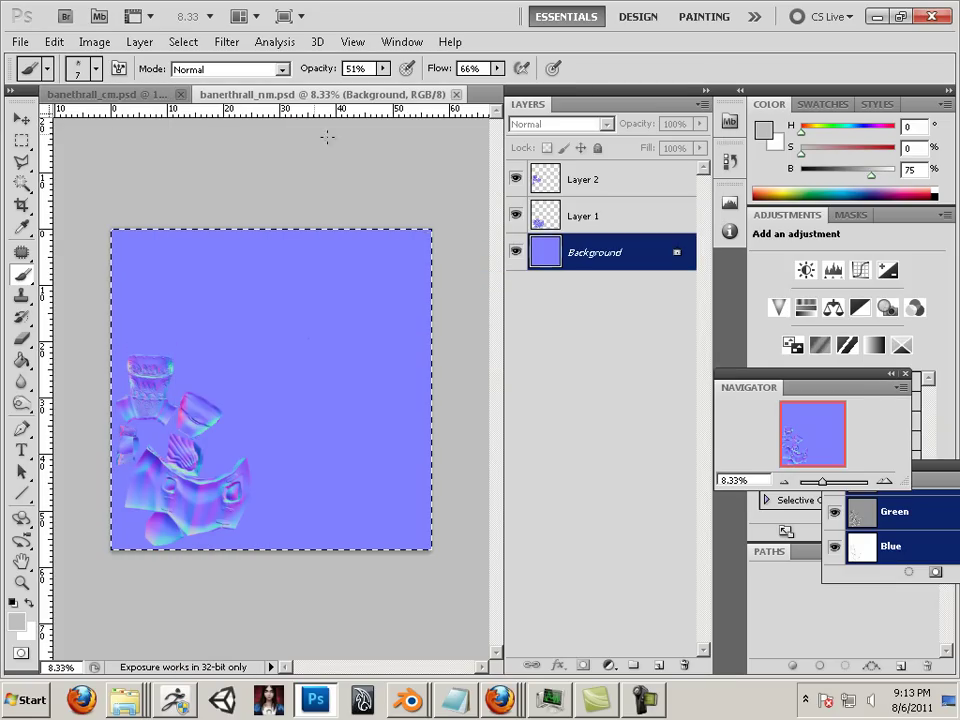
Save a Targa copy of the banethrall_cm colour map in the _armor_example folder.
left_click(100, 93)
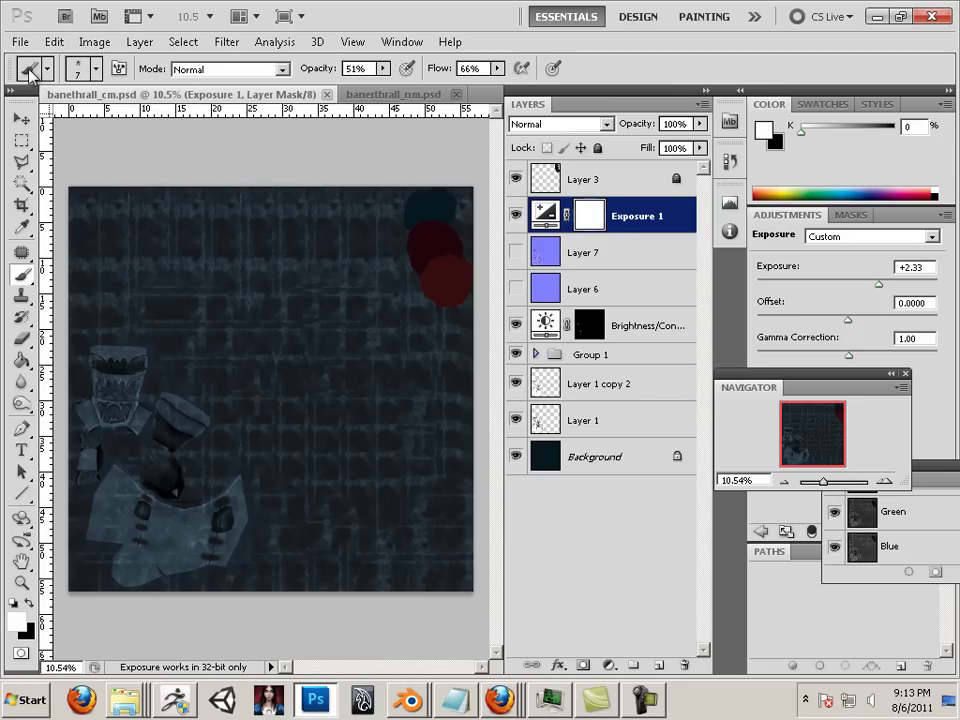
left_click(20, 41)
left_click(55, 302)
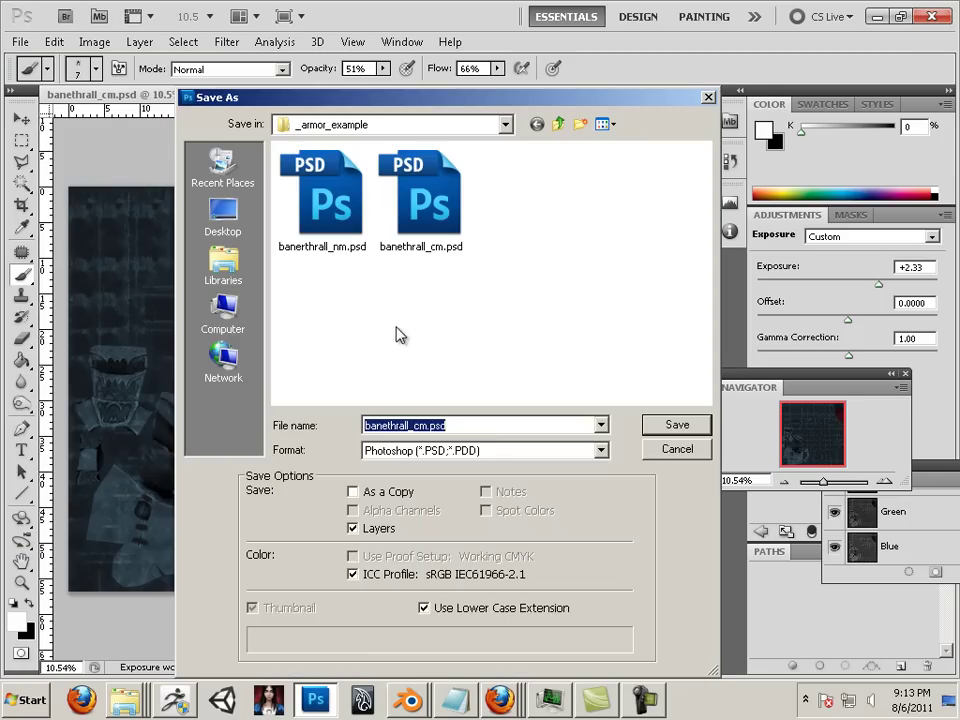
left_click(493, 450)
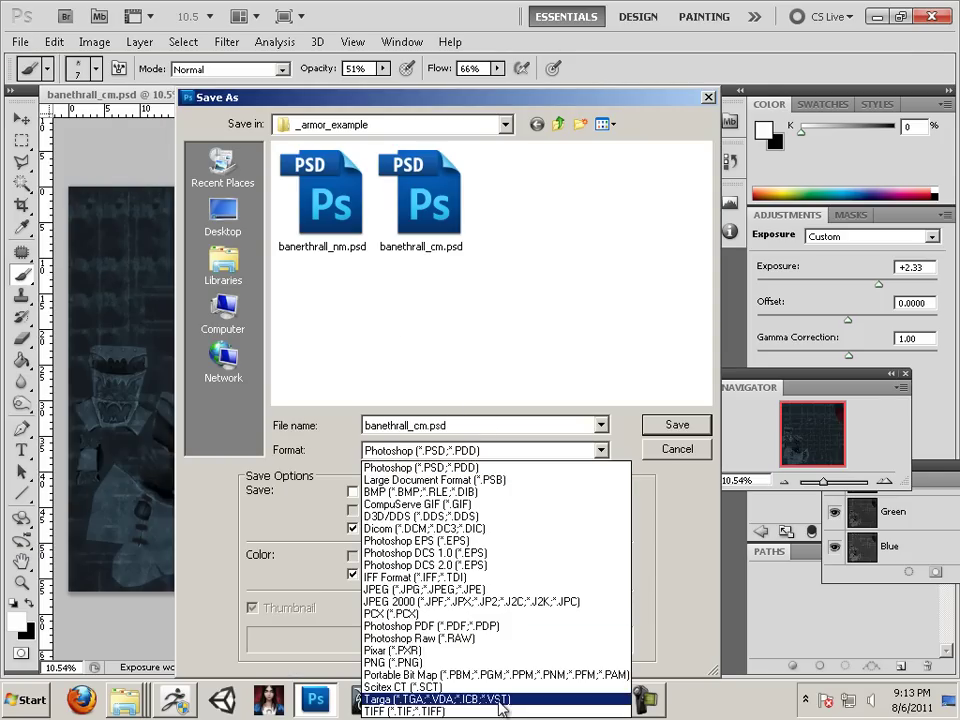
left_click(440, 697)
left_click(676, 426)
left_click(446, 285)
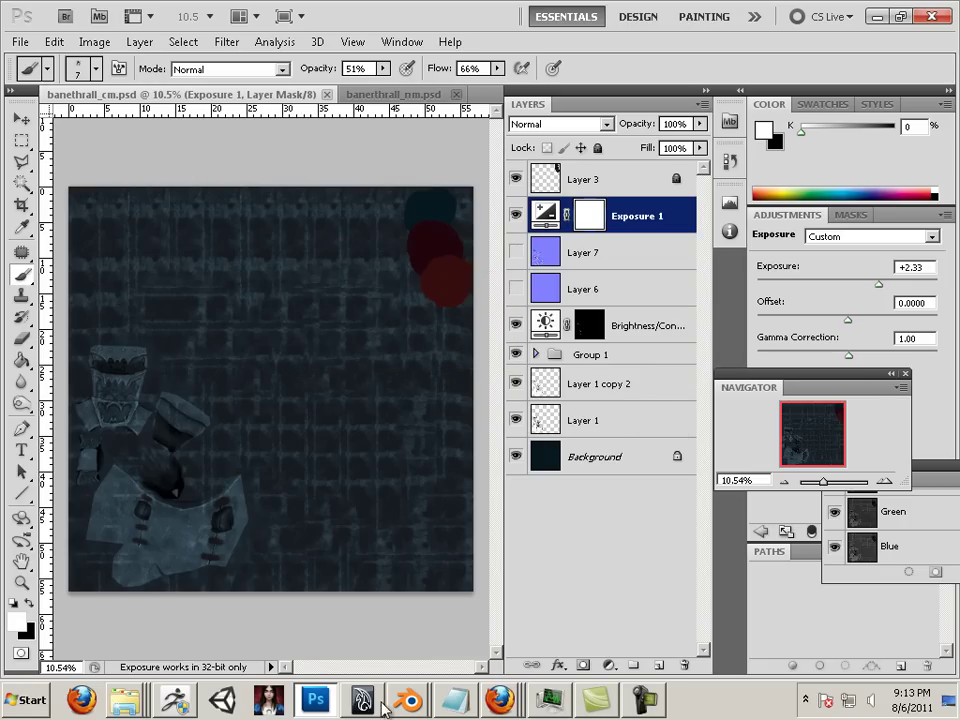
Switch to the Blender window with bane_thrall4.blend, hide gauntlet_high and show chest_low alongside gauntlet_low.
mouse_move(200, 697)
mouse_move(408, 698)
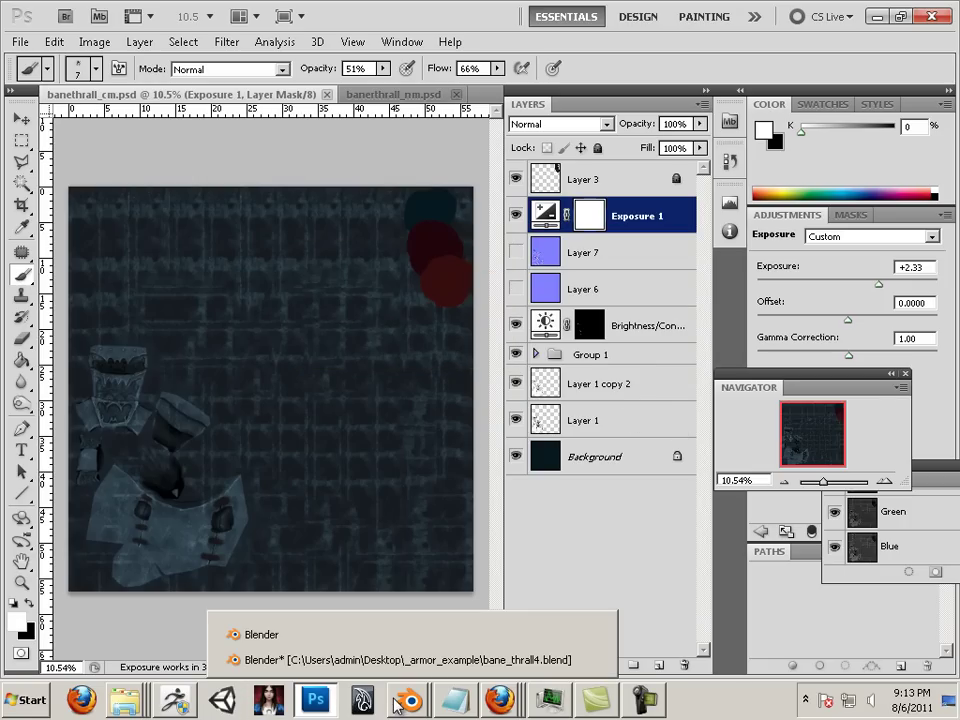
left_click(422, 666)
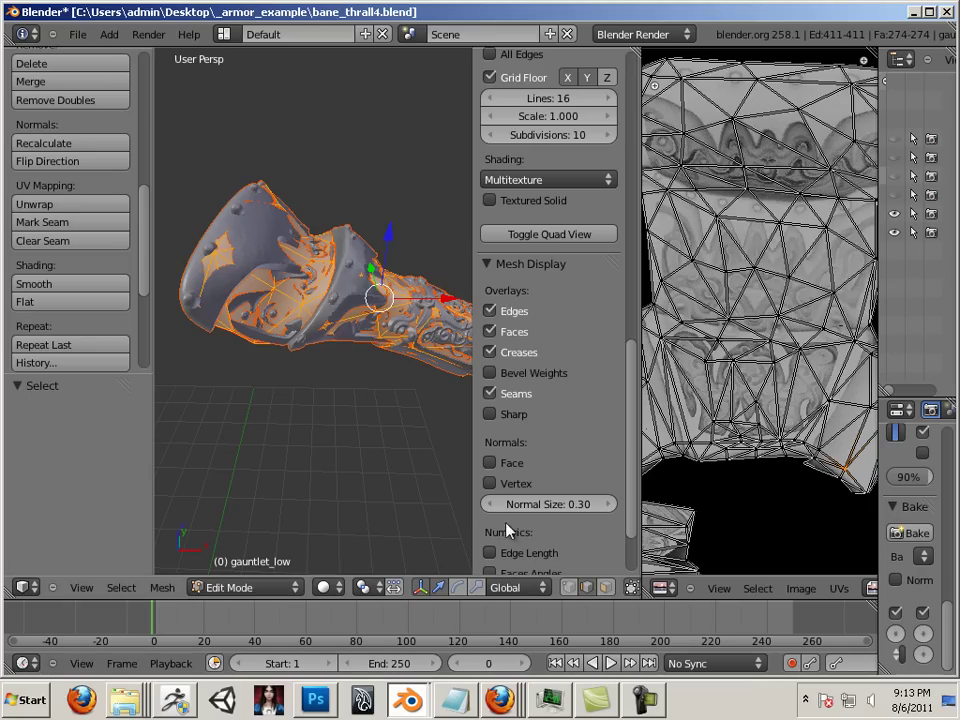
left_click_drag(876, 259, 672, 150)
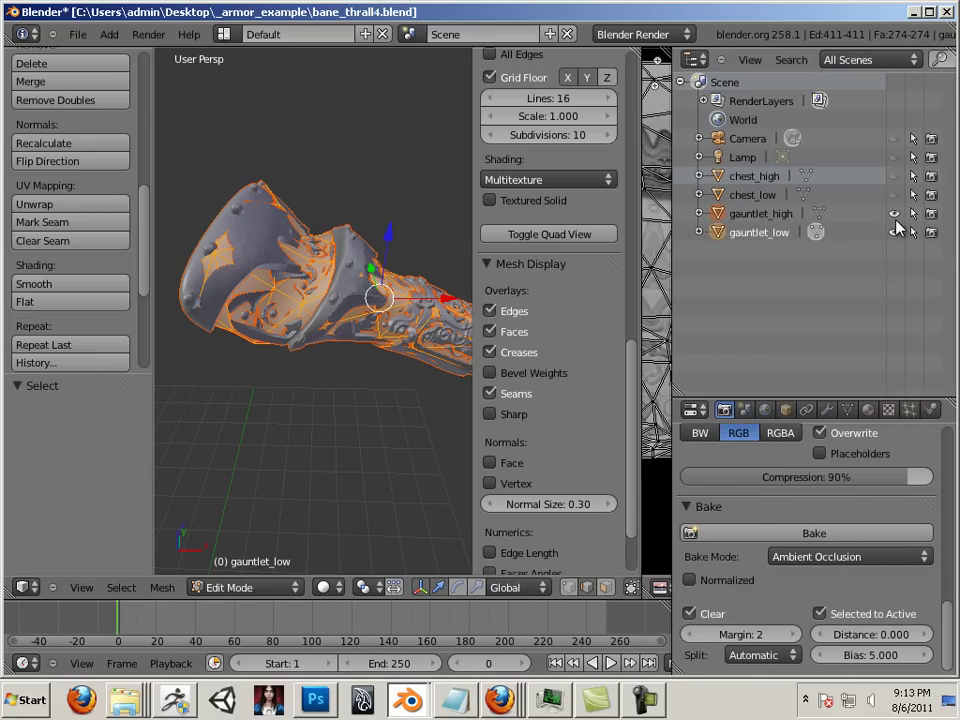
left_click(895, 215)
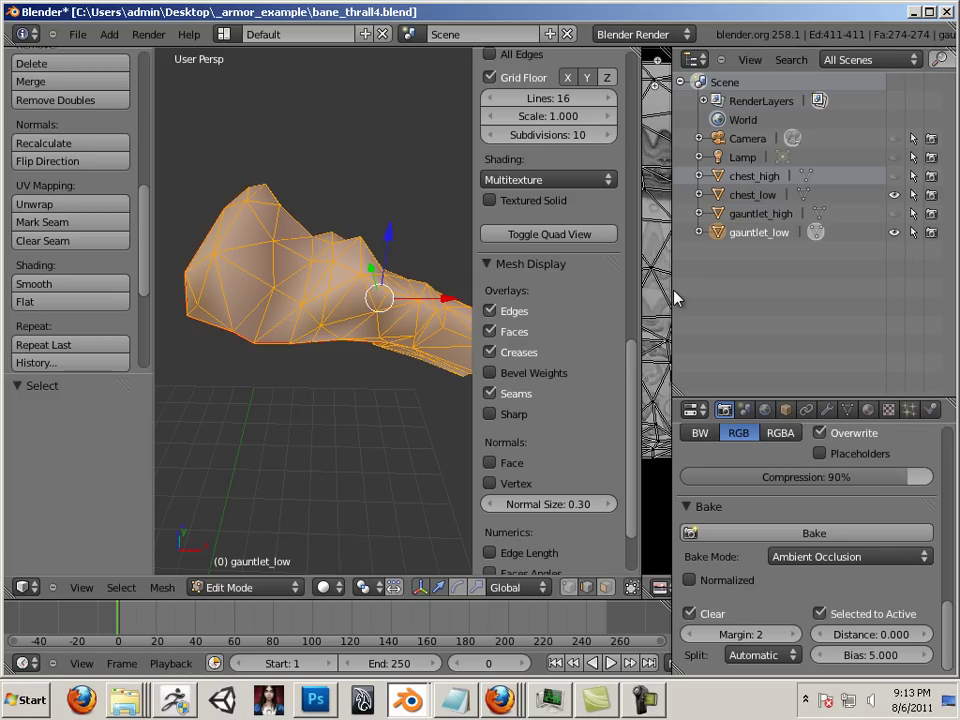
left_click_drag(672, 298, 848, 318)
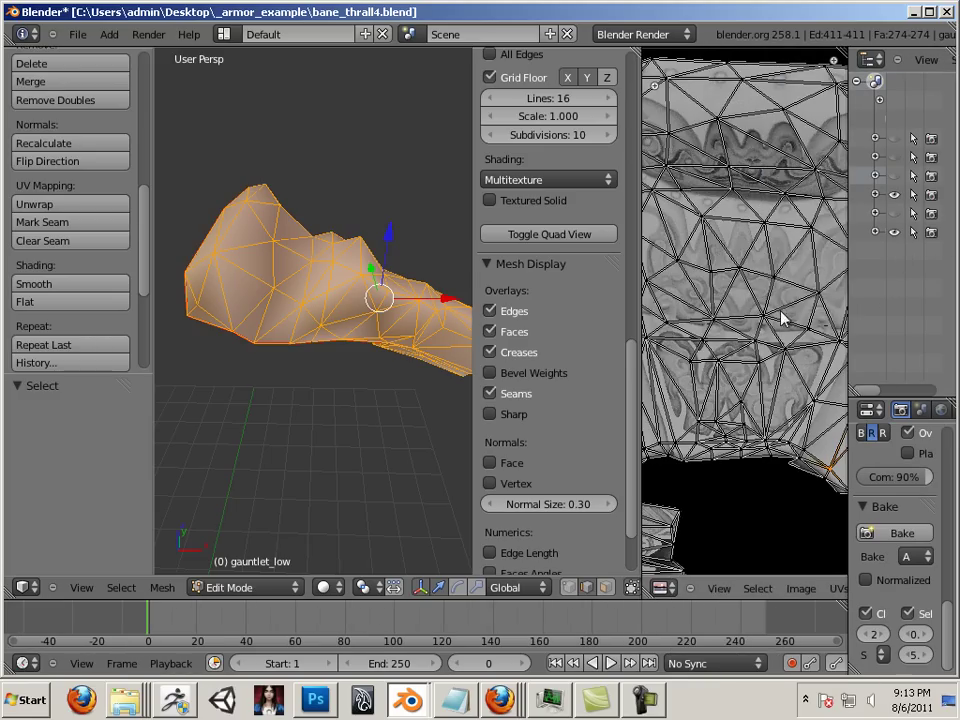
key("n")
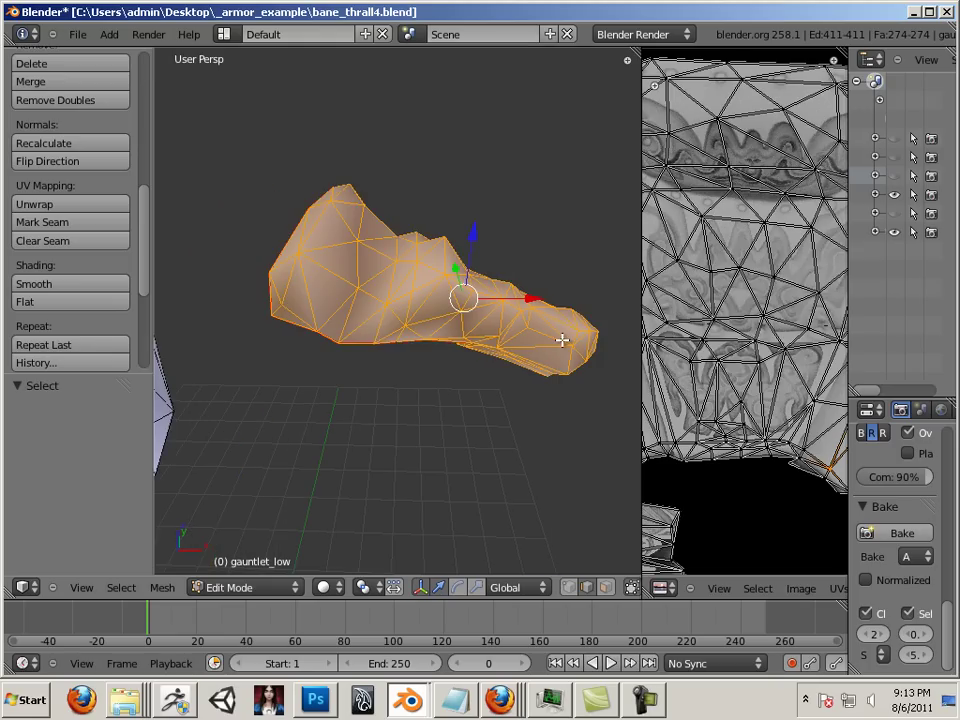
scroll(561, 343, "down", 5)
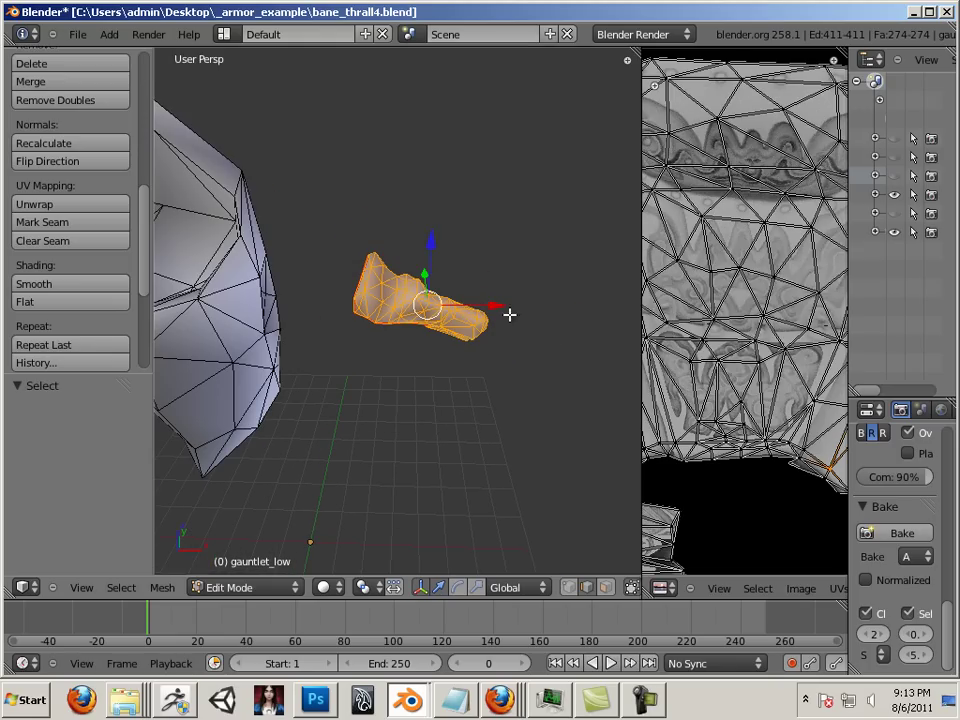
Unlink the defaultMat.001 and defaultMat materials from the two material slots of gauntlet_low.
left_click_drag(849, 343, 673, 343)
left_click(868, 409)
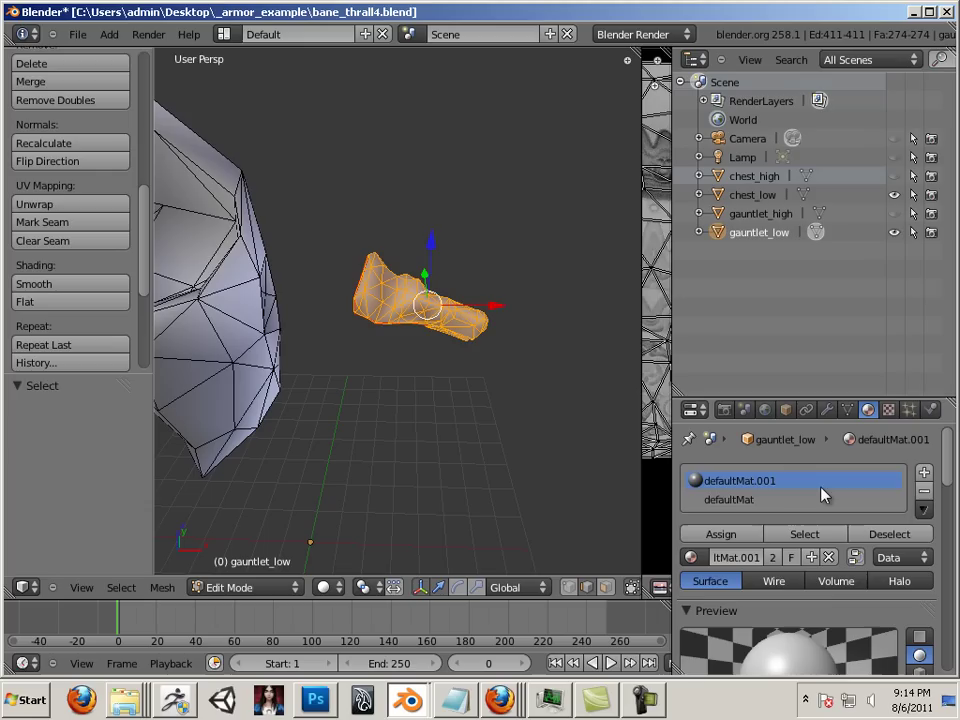
left_click(829, 558)
left_click(755, 499)
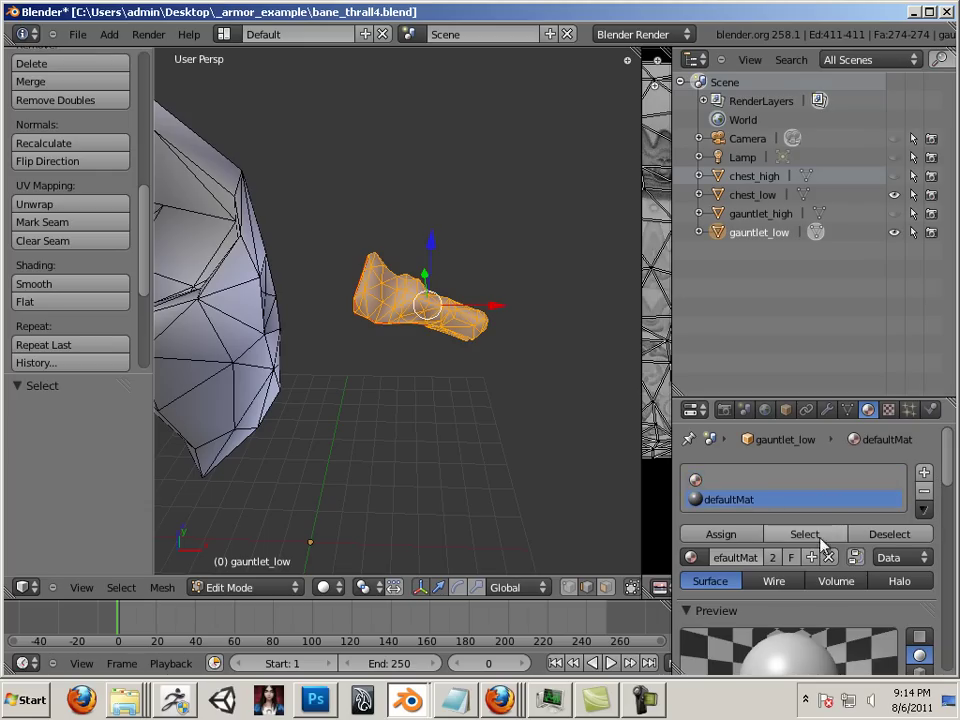
left_click(829, 557)
left_click(690, 557)
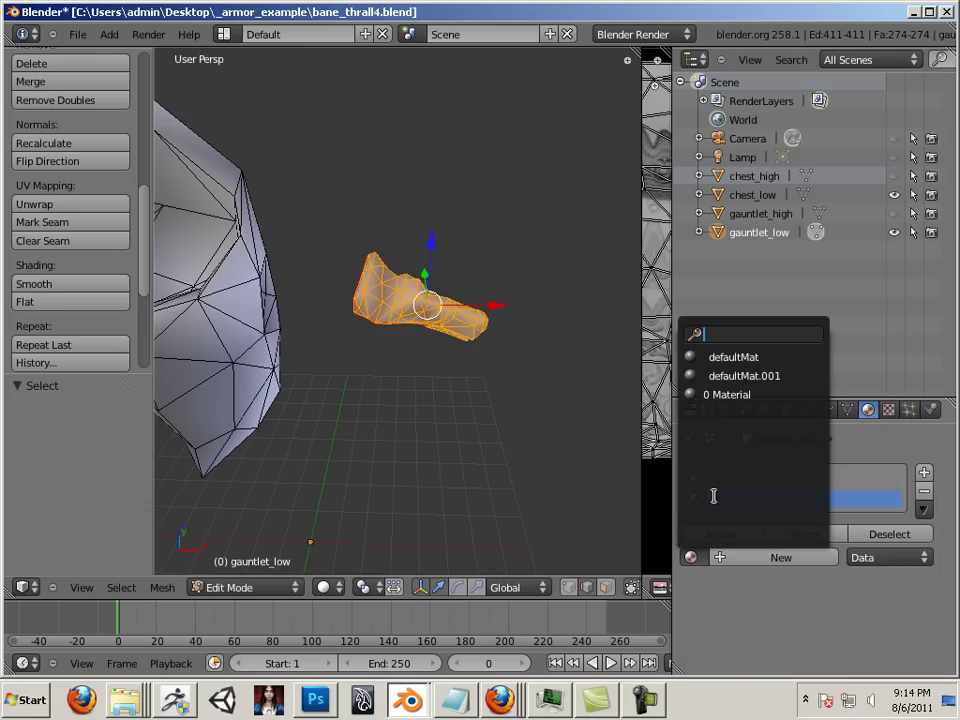
left_click(736, 396)
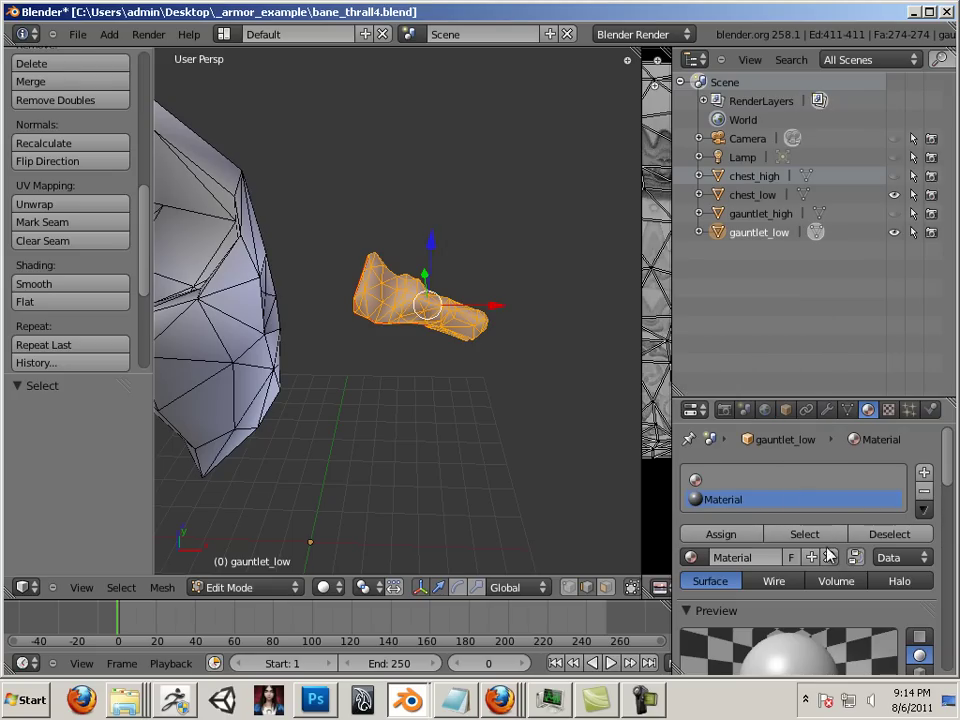
left_click(829, 557)
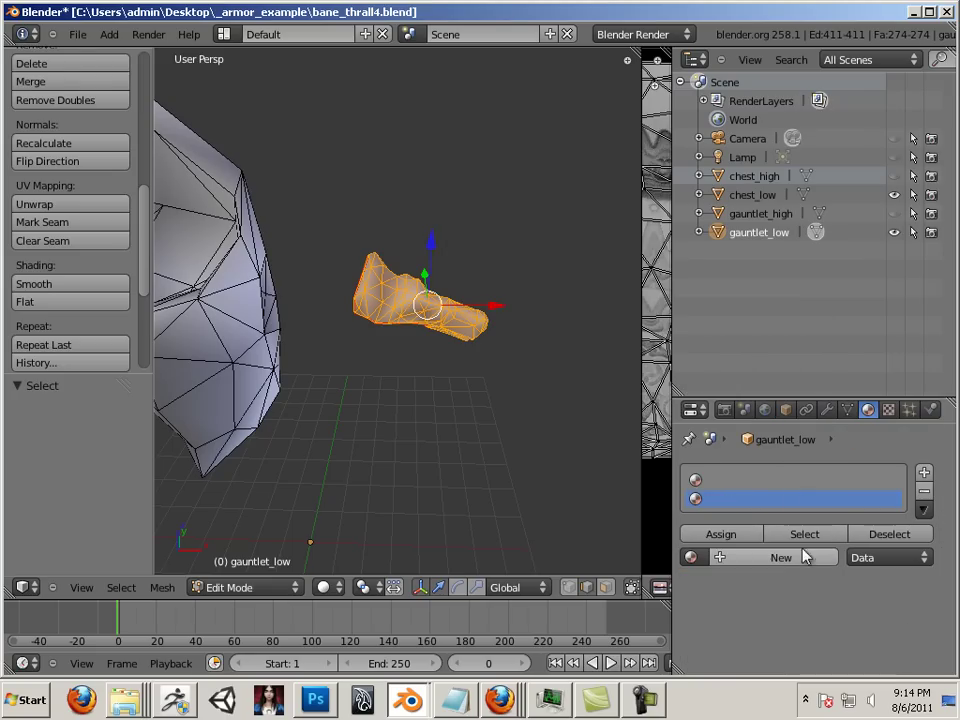
left_click(691, 557)
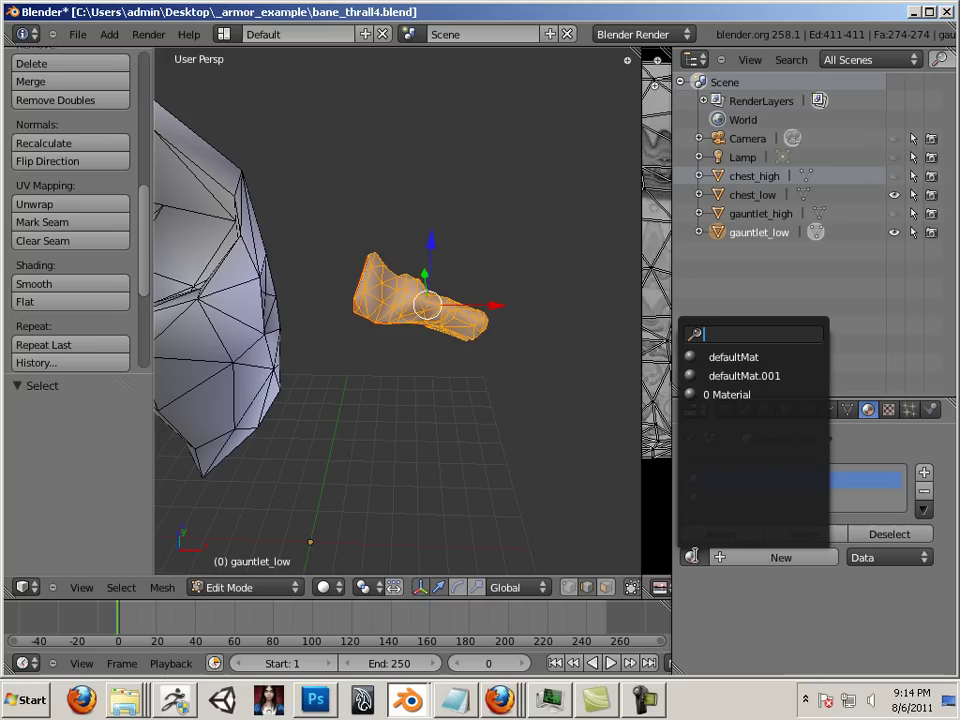
left_click(883, 484)
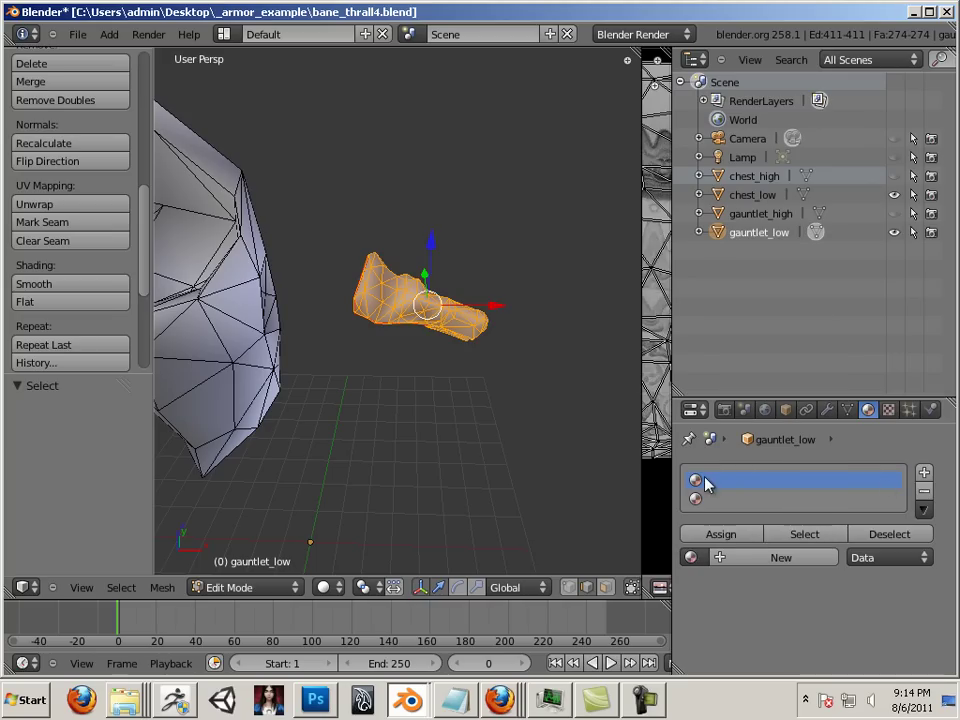
Create a new material in the first slot of gauntlet_low and name it banethrall_1.
left_click(776, 558)
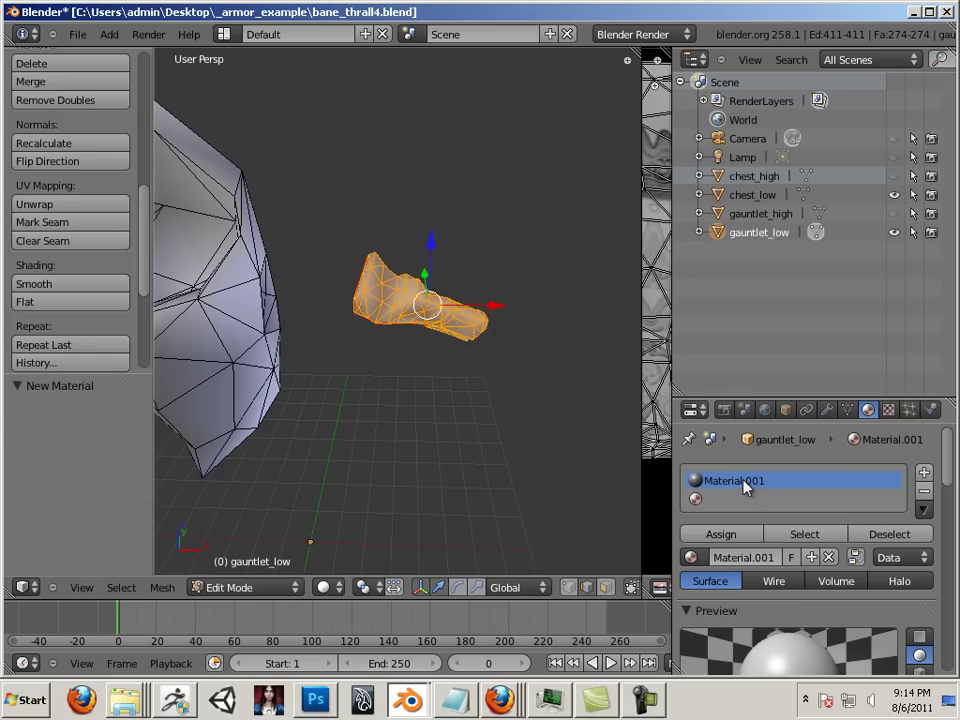
left_click(743, 557)
type("bane_thrall")
type("nethrall_1")
key("Return")
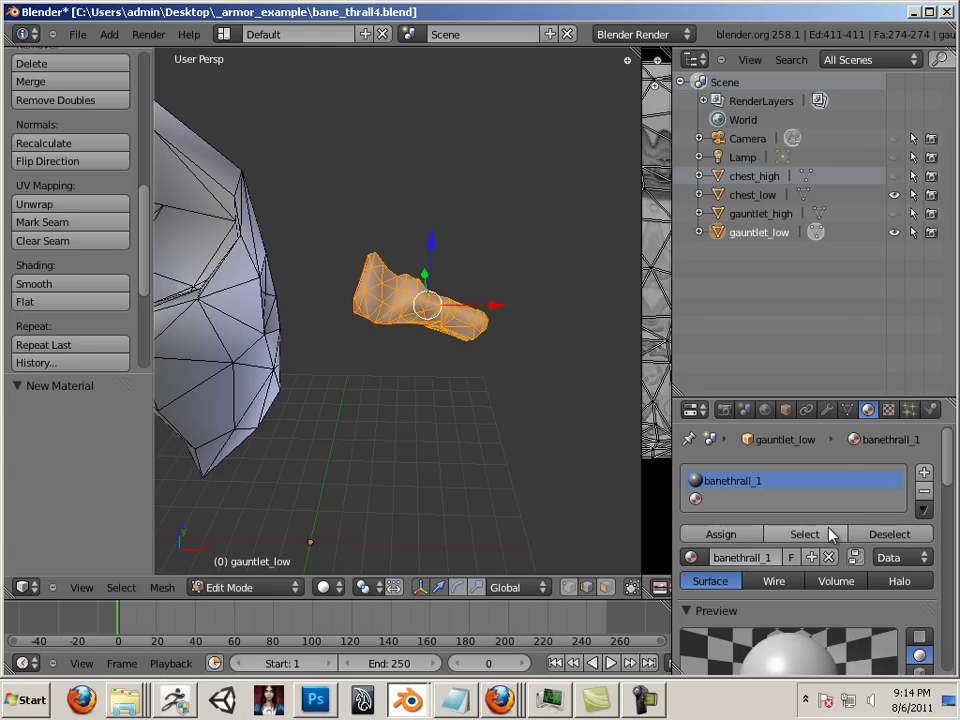
Add a new texture to the banethrall_1 material and name it cm.
left_click(888, 410)
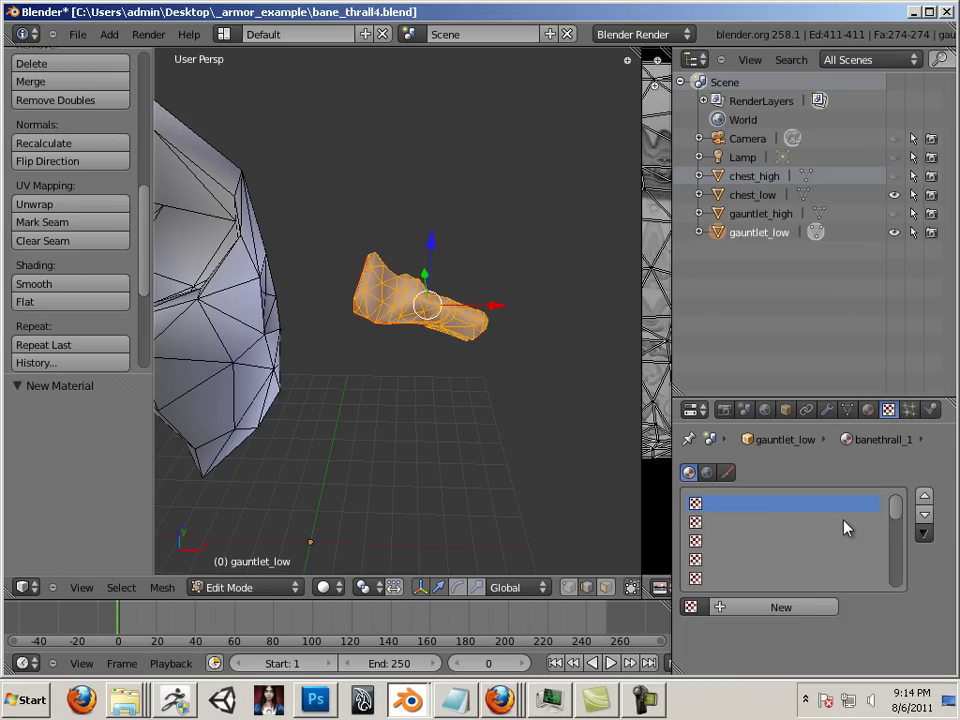
left_click(790, 607)
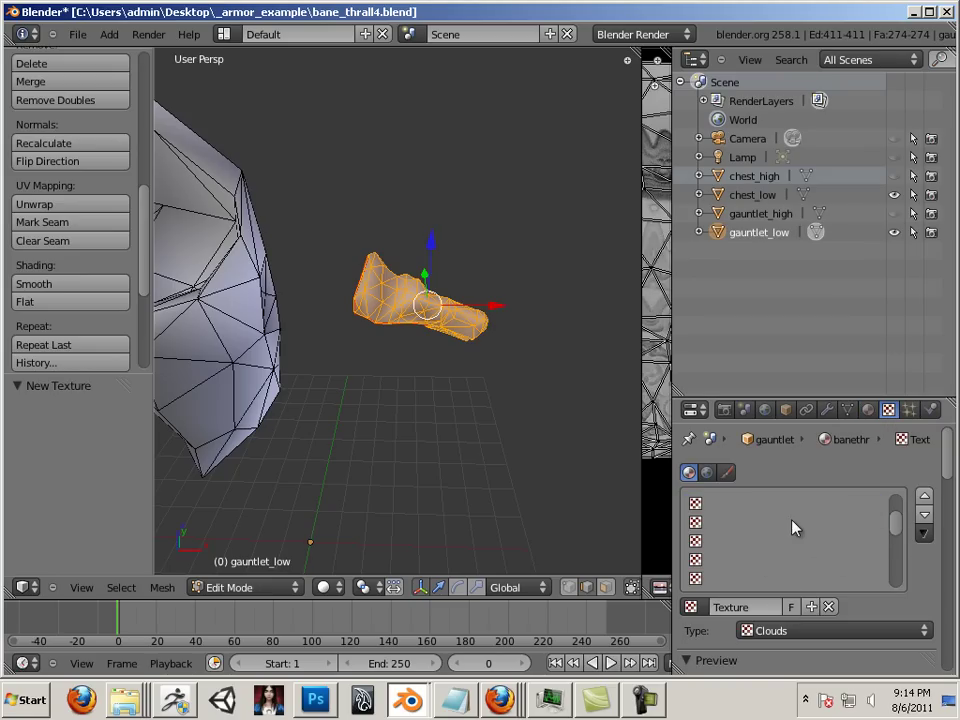
left_click(771, 607)
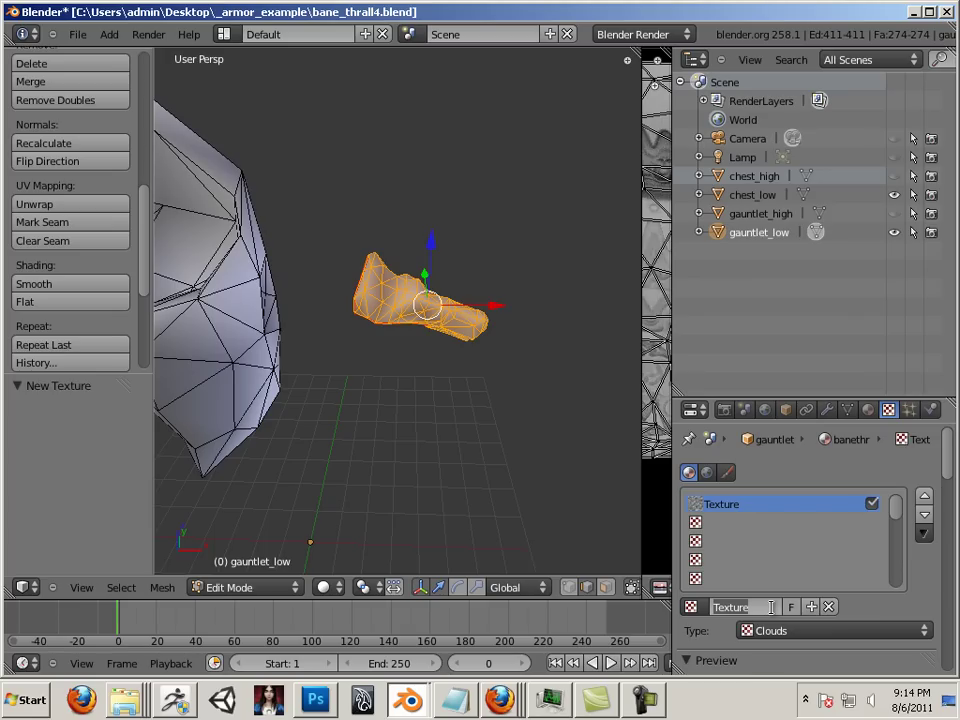
type("cm")
key("Return")
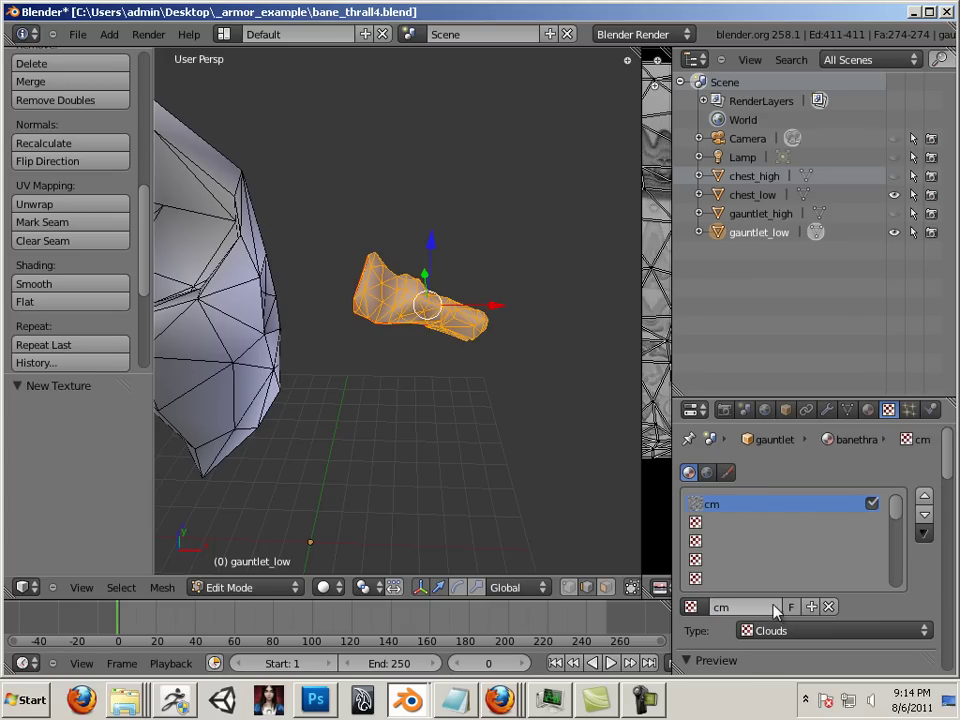
Add a second texture in the next texture slot of banethrall_1 and name it nm.
left_click(740, 524)
left_click(771, 606)
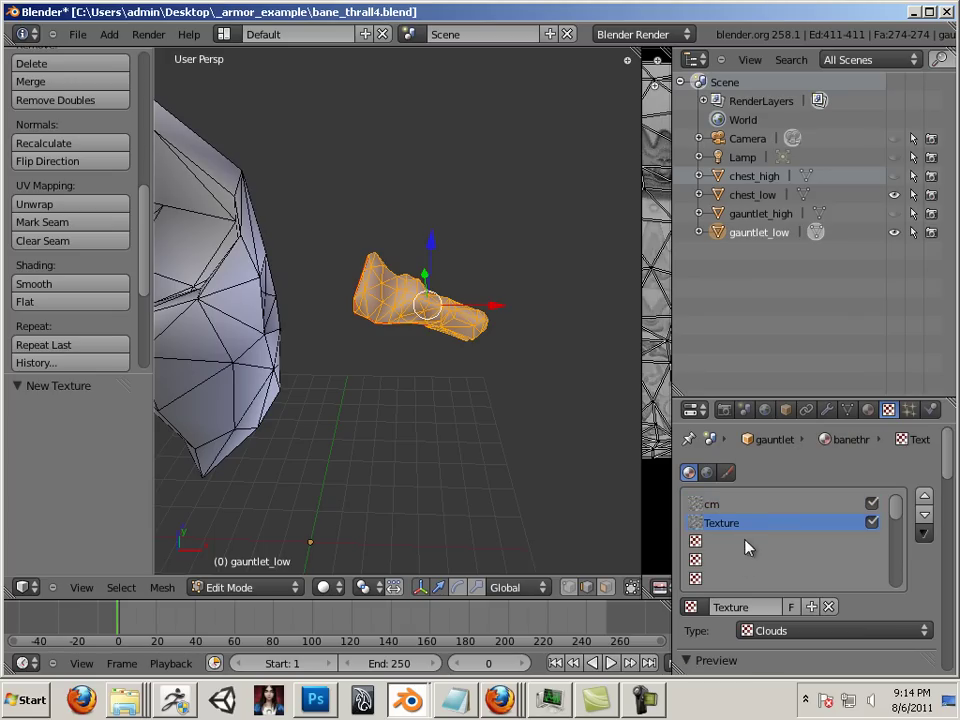
left_click(741, 606)
type("nm")
key("Return")
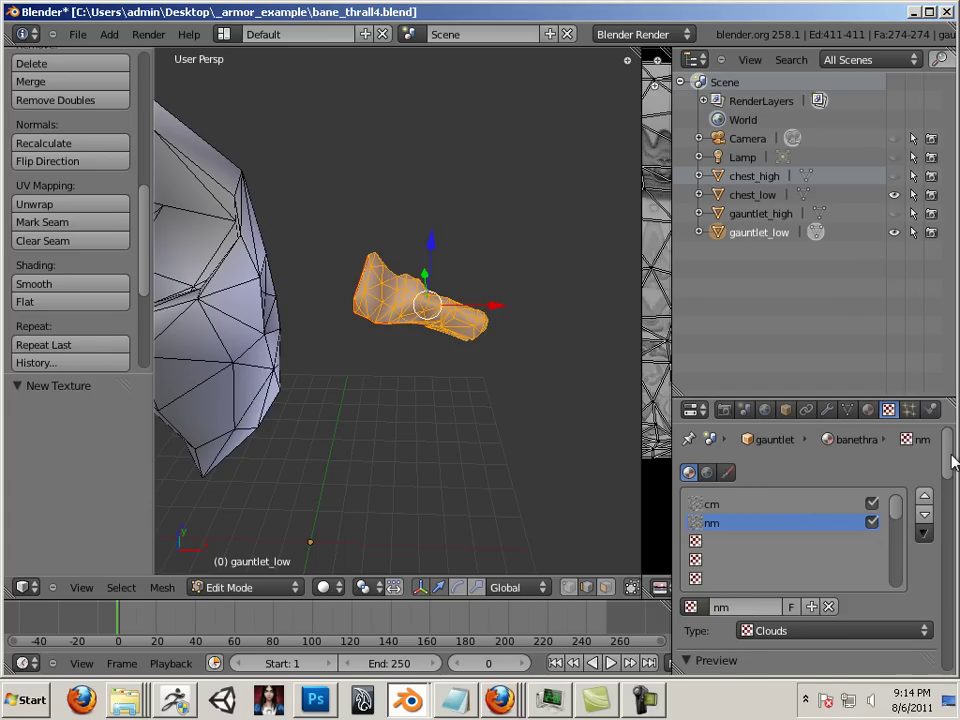
Set the cm texture's type to Image or Movie and load banethrall_cm.tga from the _armor_example folder.
scroll(953, 462, "down", 2)
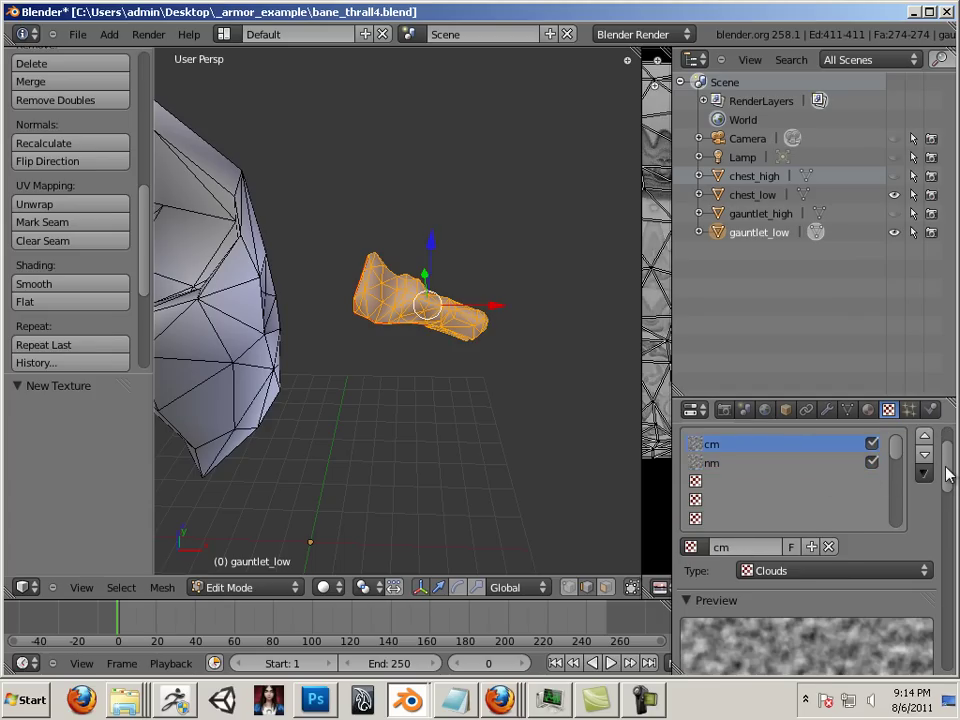
left_click_drag(949, 444, 866, 521)
left_click(866, 521)
left_click(814, 401)
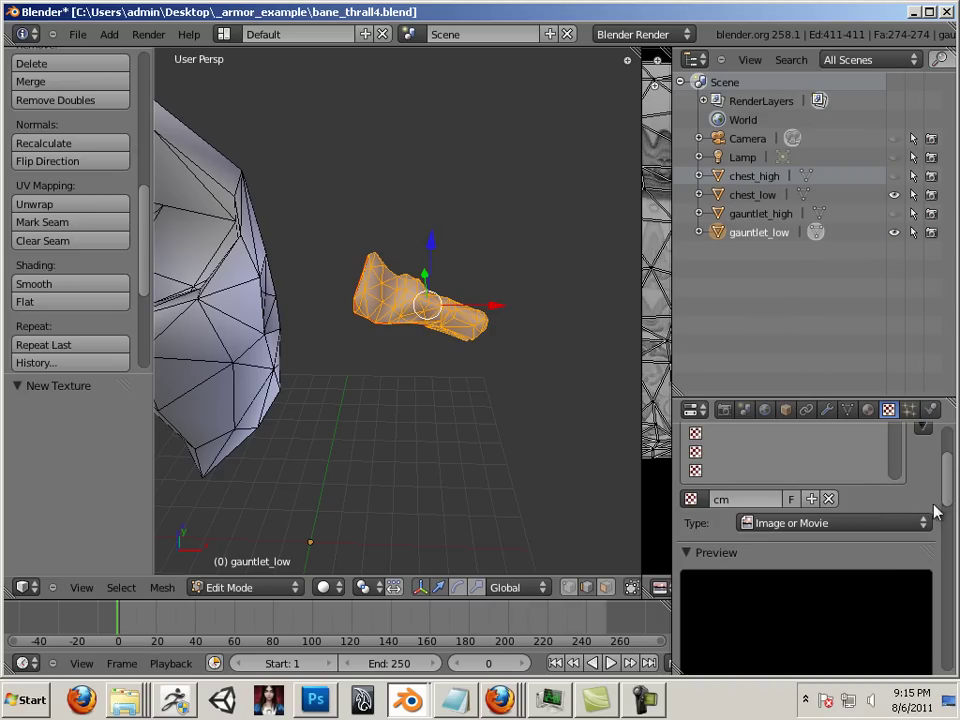
left_click_drag(946, 500, 946, 530)
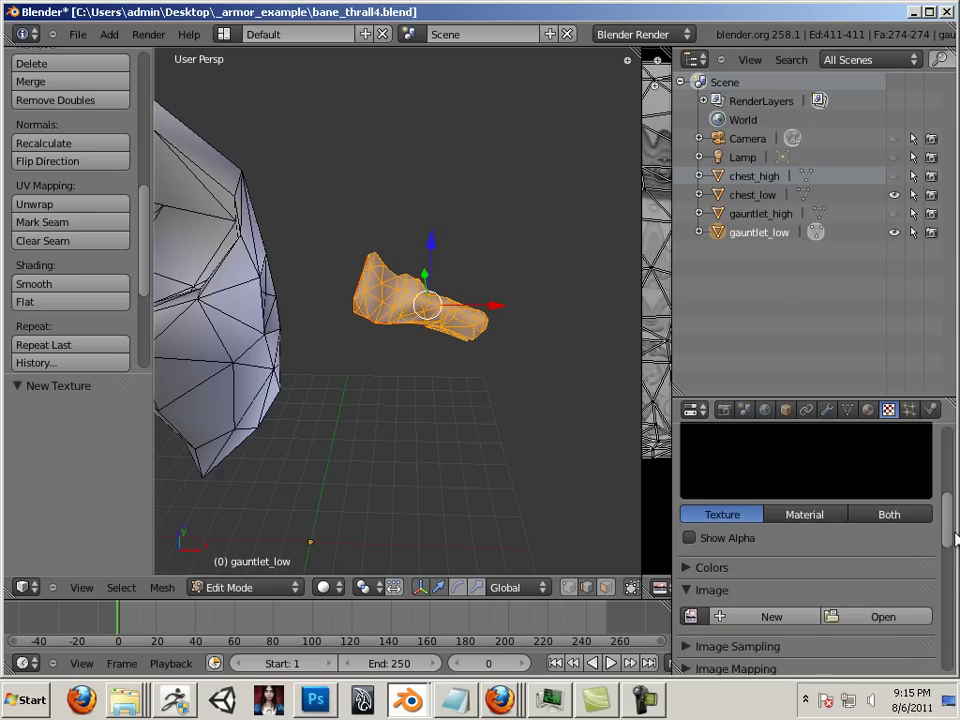
left_click(903, 617)
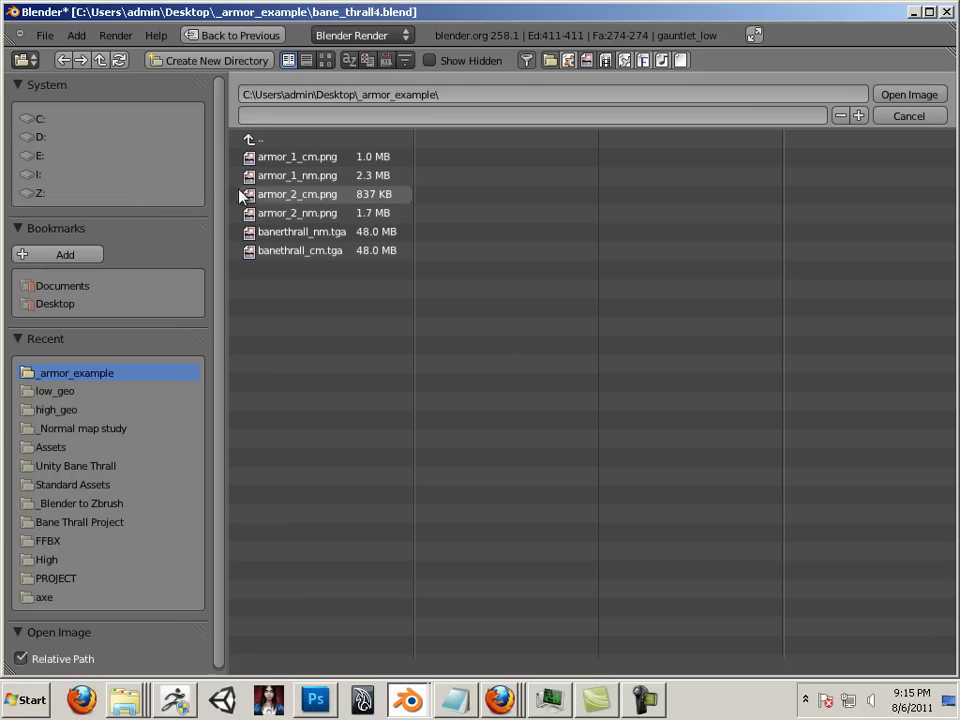
left_click(303, 250)
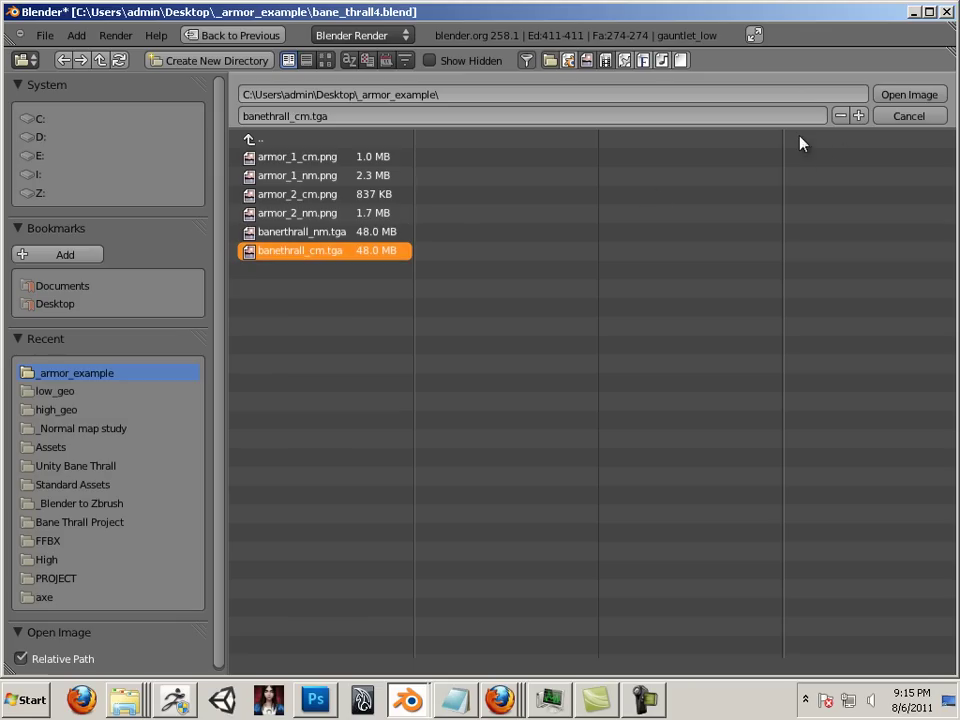
left_click(920, 97)
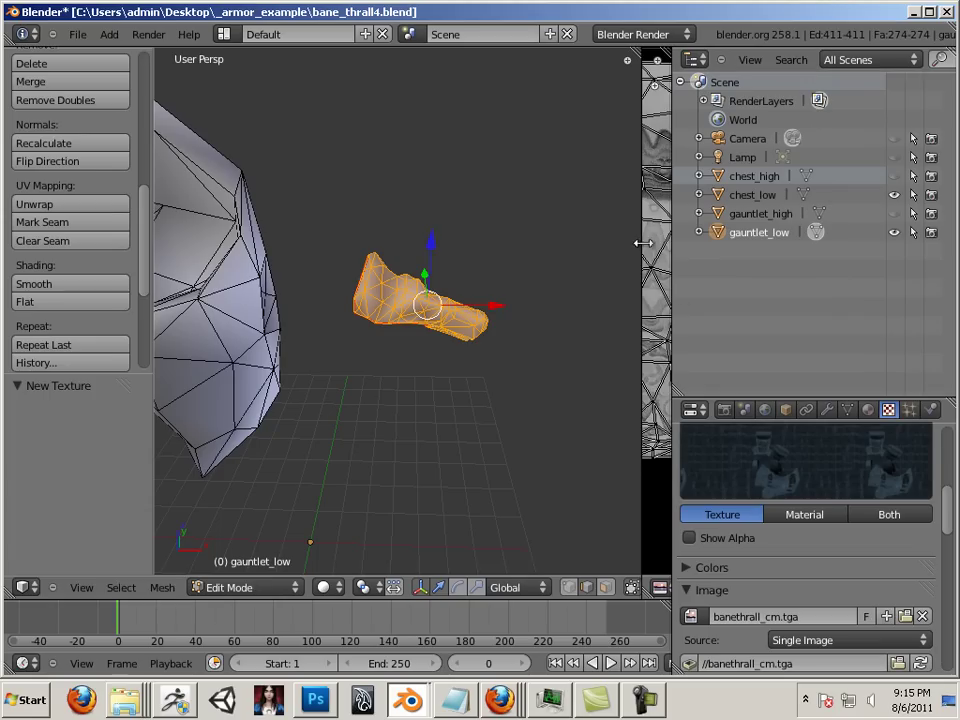
Set the cm texture's mapping coordinates to UV and check its influence settings.
left_click_drag(945, 499, 938, 574)
left_click(843, 562)
left_click(790, 480)
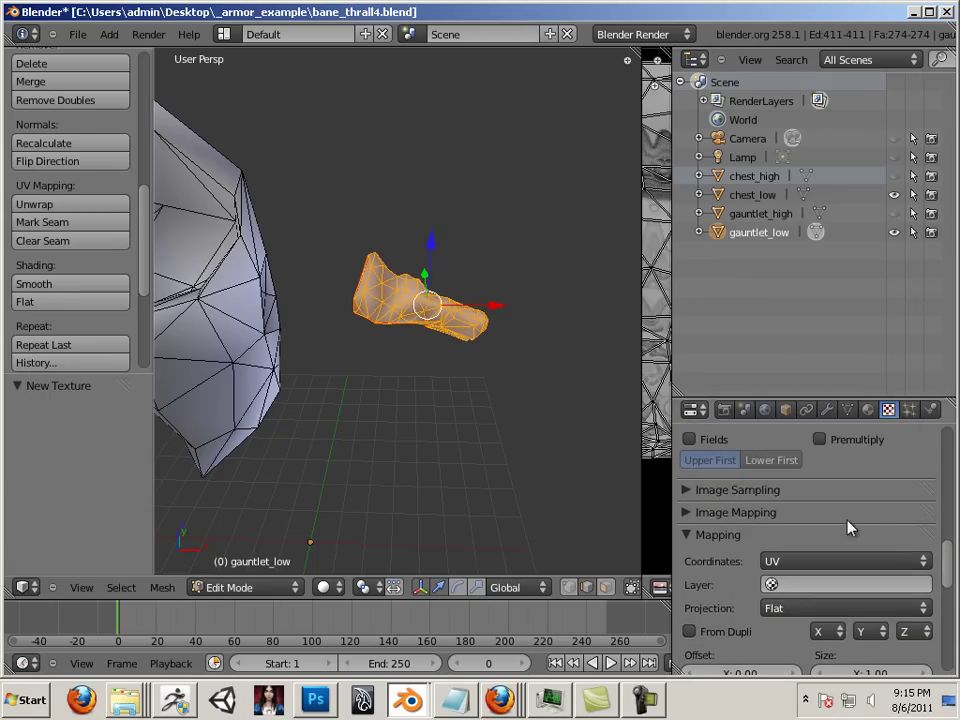
left_click_drag(943, 553, 934, 622)
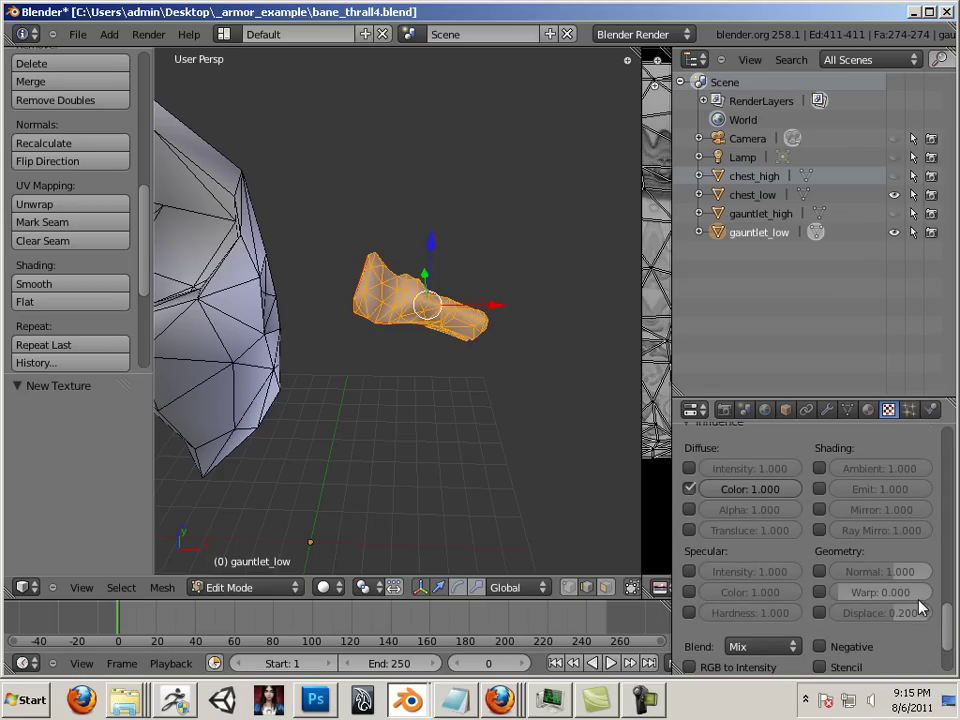
Set the specular intensity of the banethrall_1 material to 0.
left_click_drag(950, 632, 950, 533)
left_click(867, 409)
left_click_drag(750, 621, 700, 621)
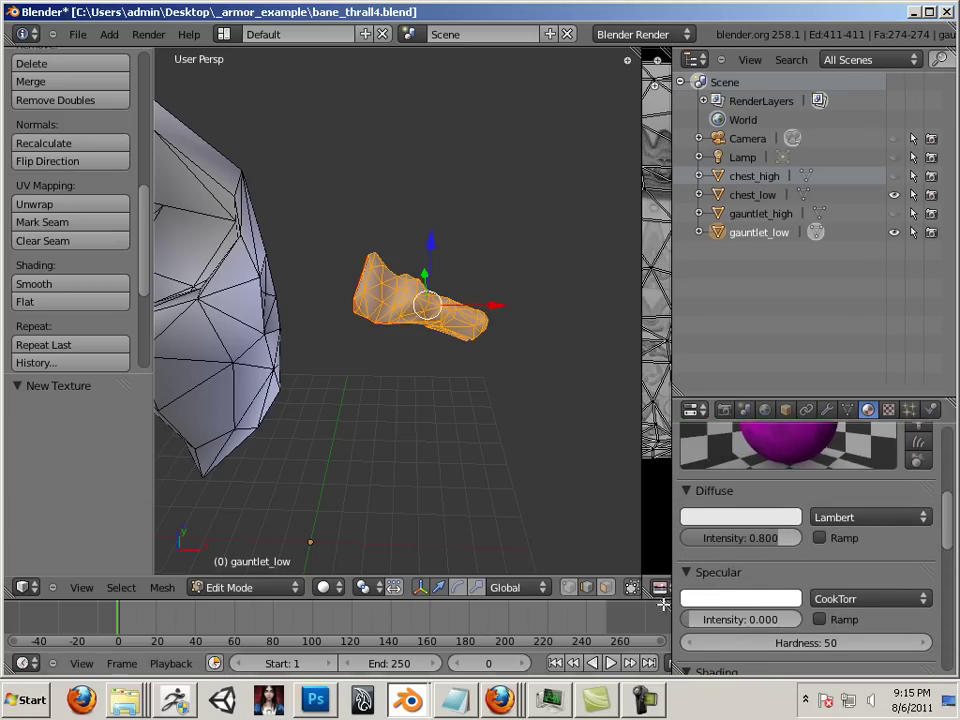
left_click_drag(945, 510, 945, 455)
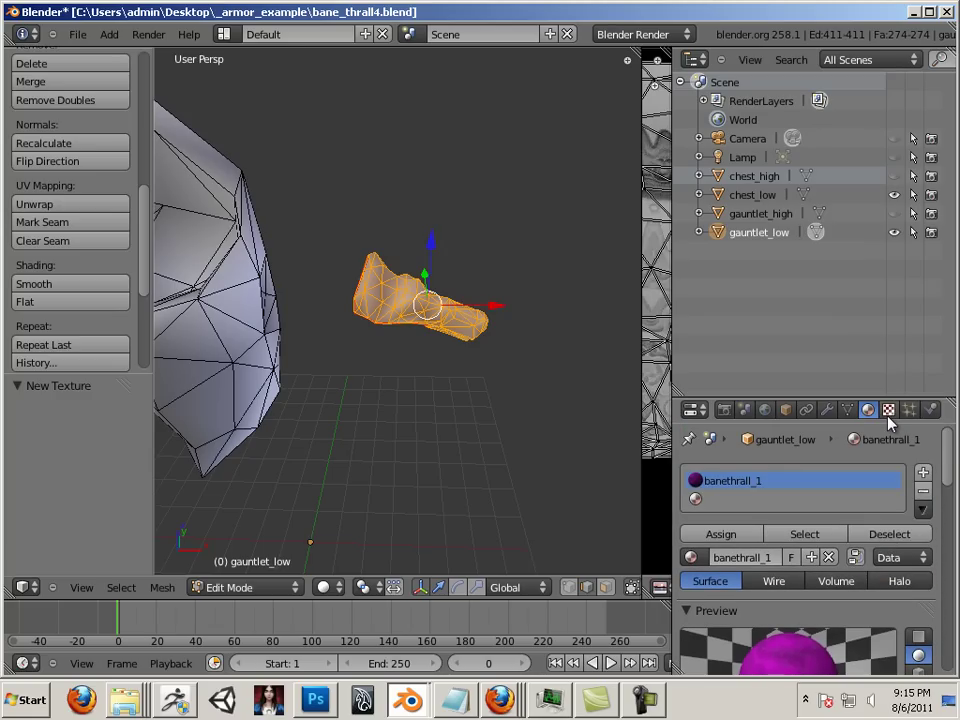
Set the nm texture's type to Image or Movie and load banerthrall_nm.tga from the _armor_example folder.
left_click(889, 411)
left_click(761, 457)
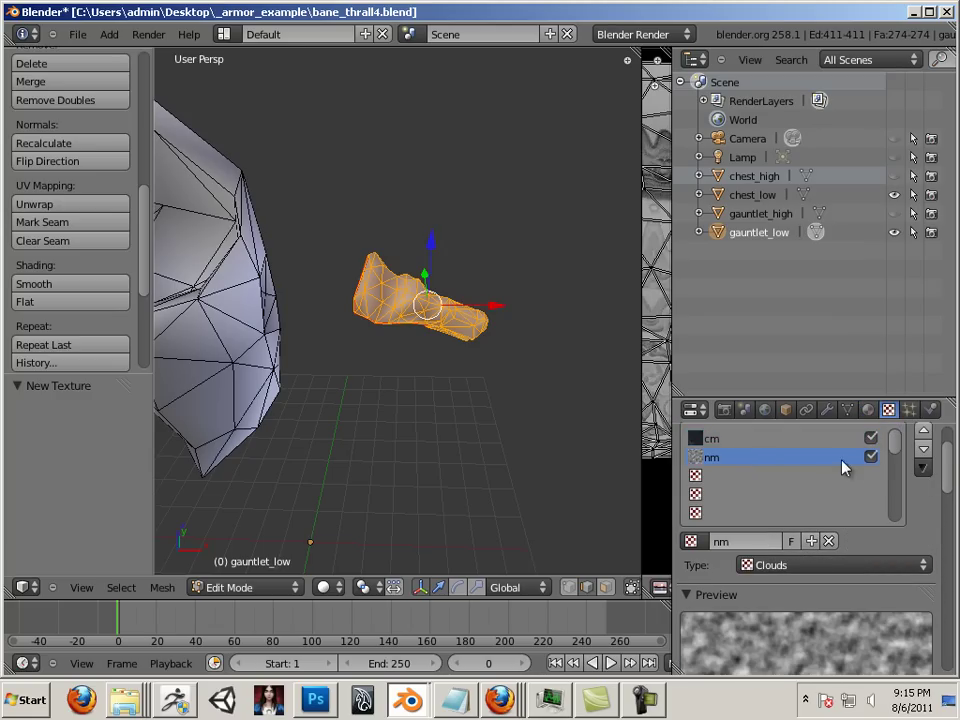
left_click_drag(949, 446, 950, 490)
left_click(909, 474)
left_click(823, 412)
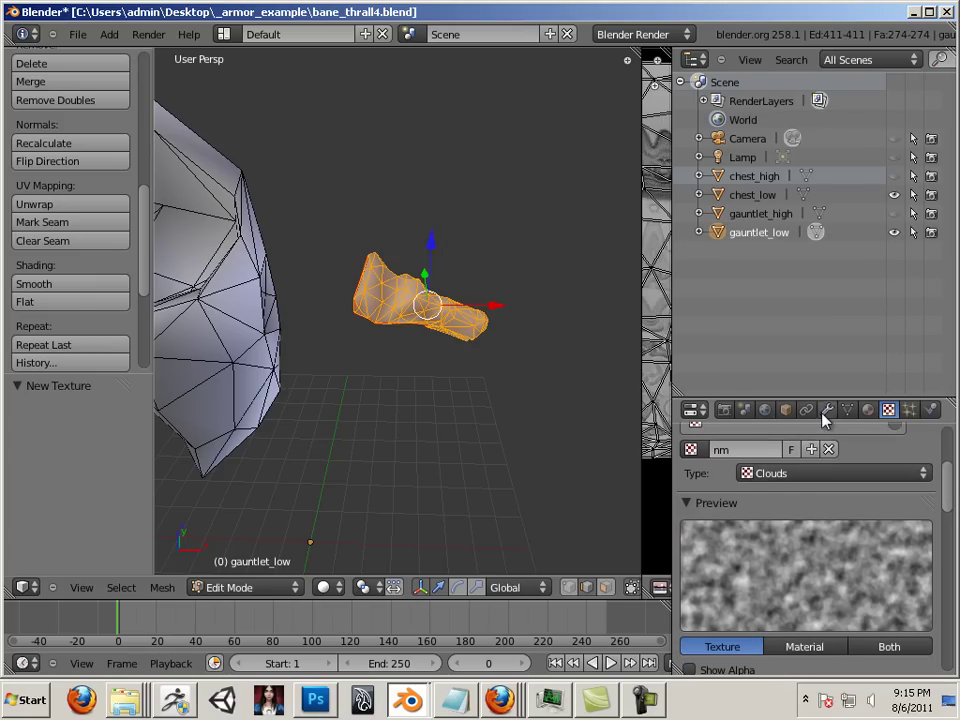
left_click(820, 474)
left_click(825, 350)
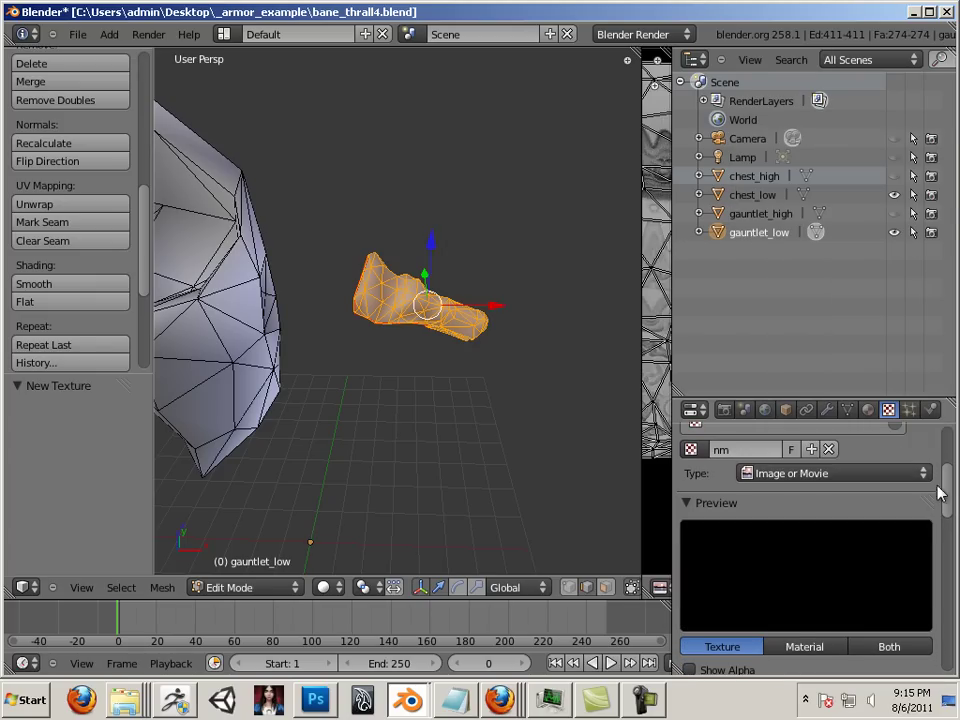
left_click_drag(949, 493, 953, 537)
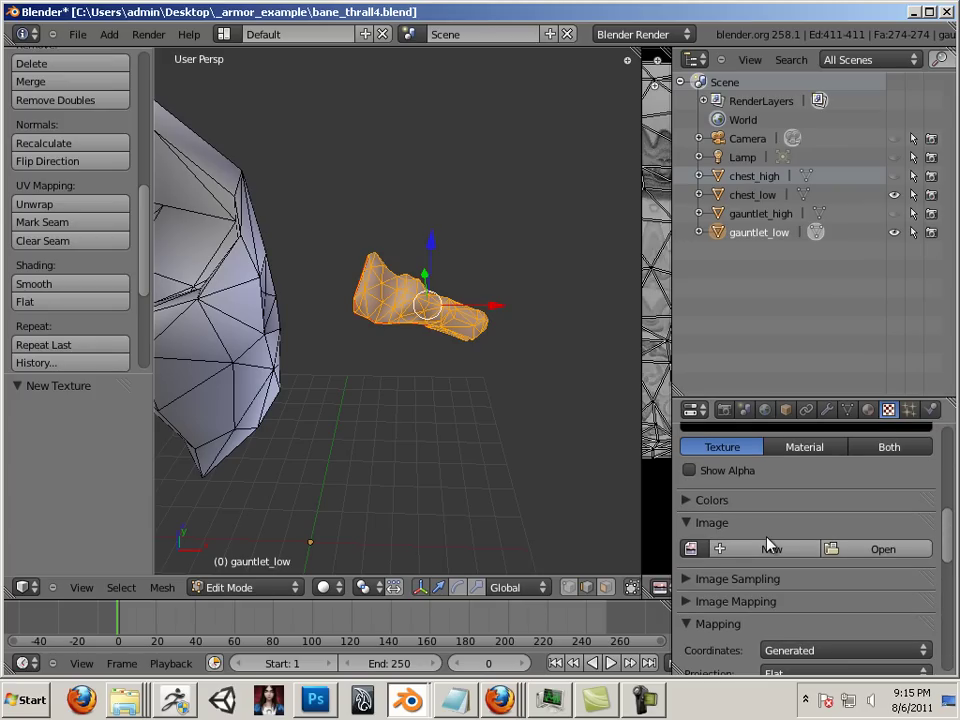
left_click(866, 551)
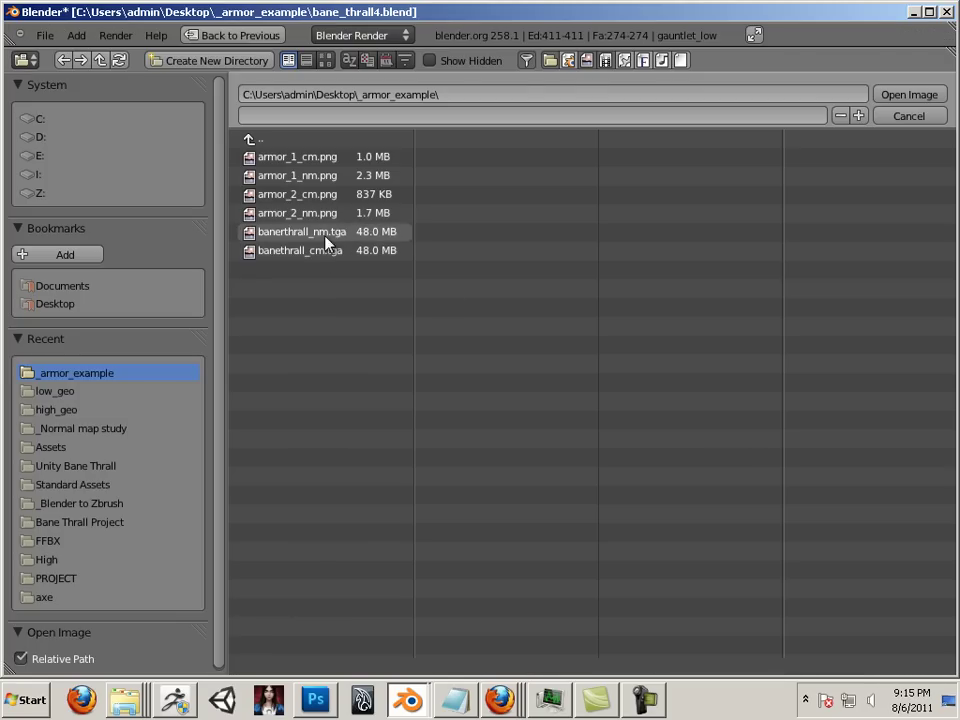
left_click(285, 233)
left_click(905, 95)
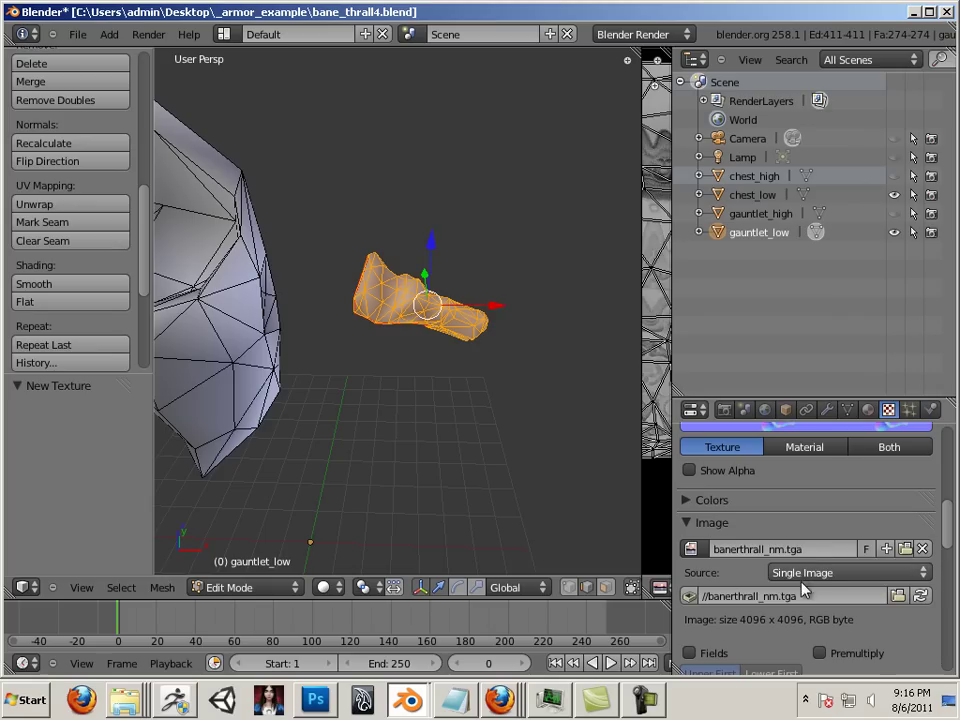
Enable Normal Map sampling in tangent space for the nm texture and set its mapping coordinates to UV.
scroll(951, 541, "down", 5)
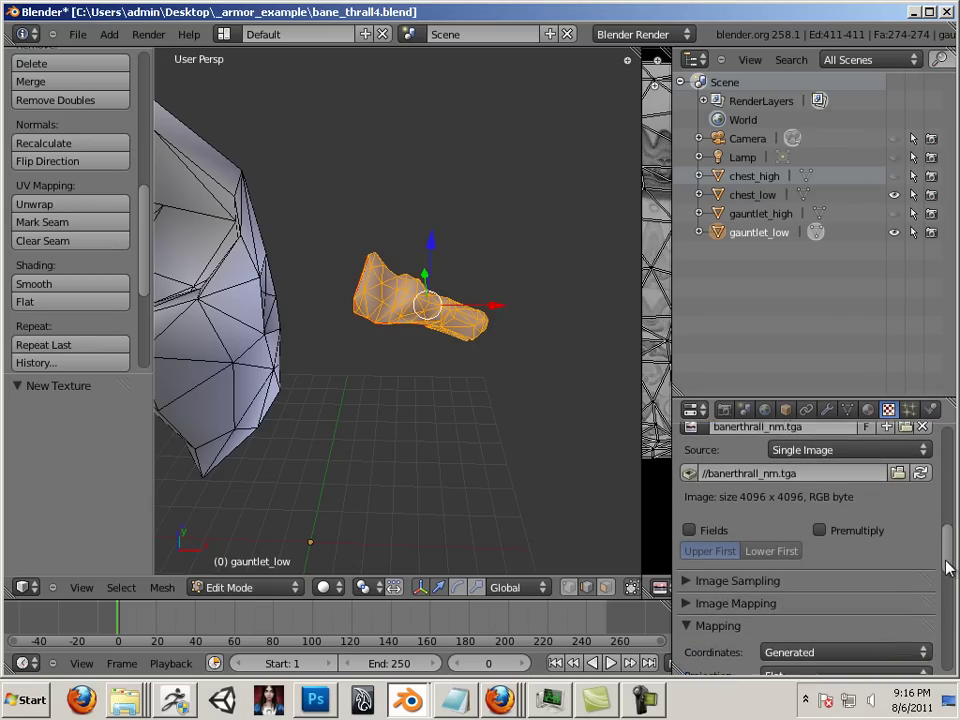
left_click(687, 564)
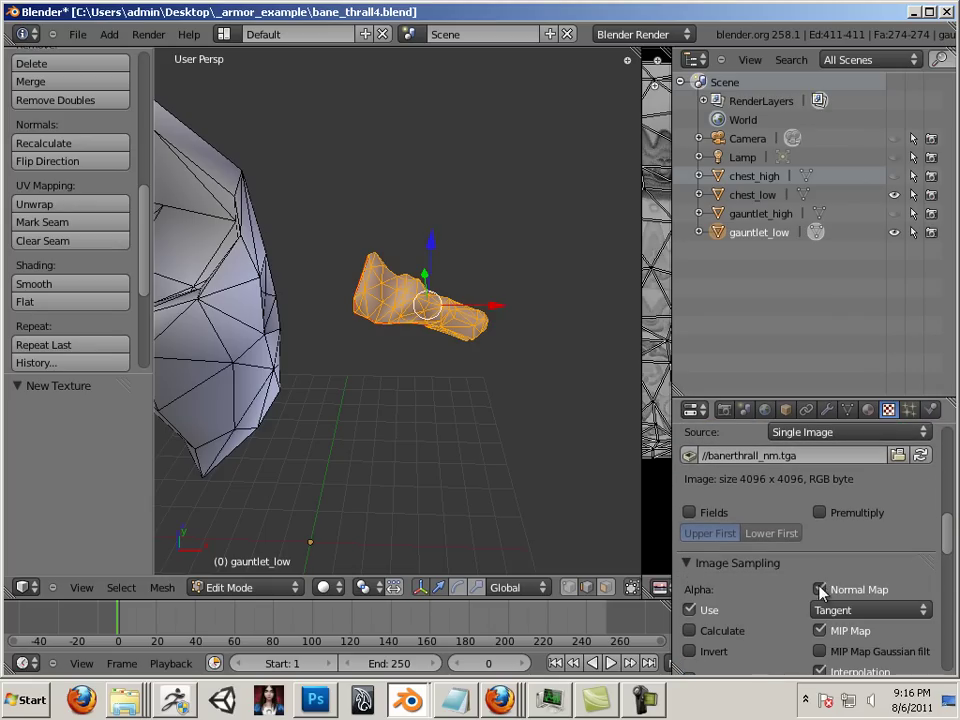
left_click_drag(951, 541, 949, 588)
left_click(872, 561)
left_click(792, 481)
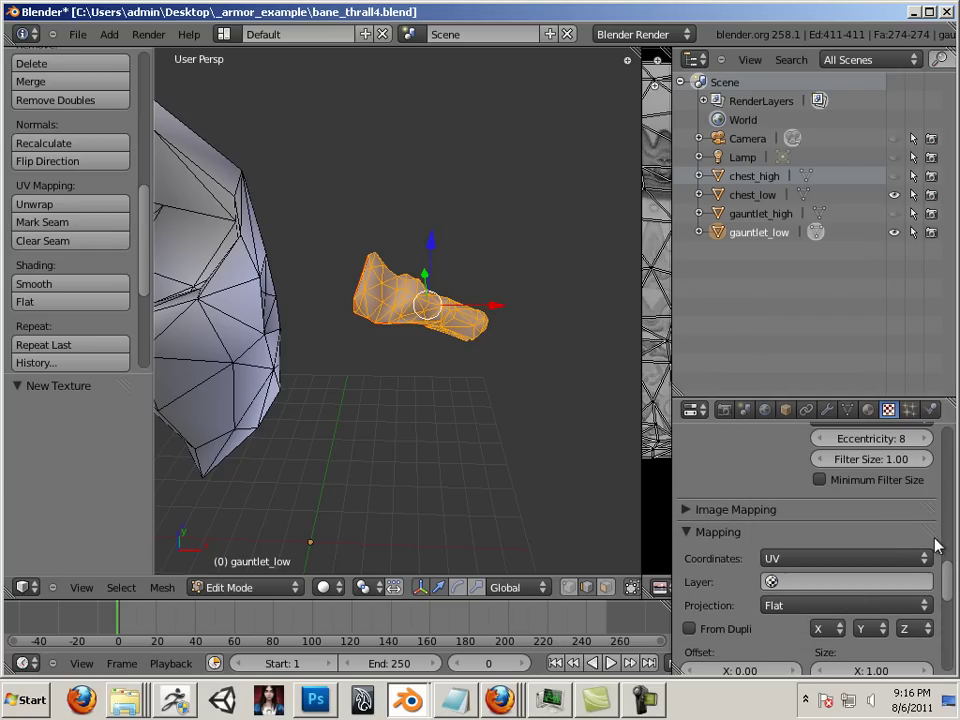
Make the nm texture influence the geometry Normal at 1.000 and turn off its diffuse Color influence.
left_click_drag(949, 578, 951, 607)
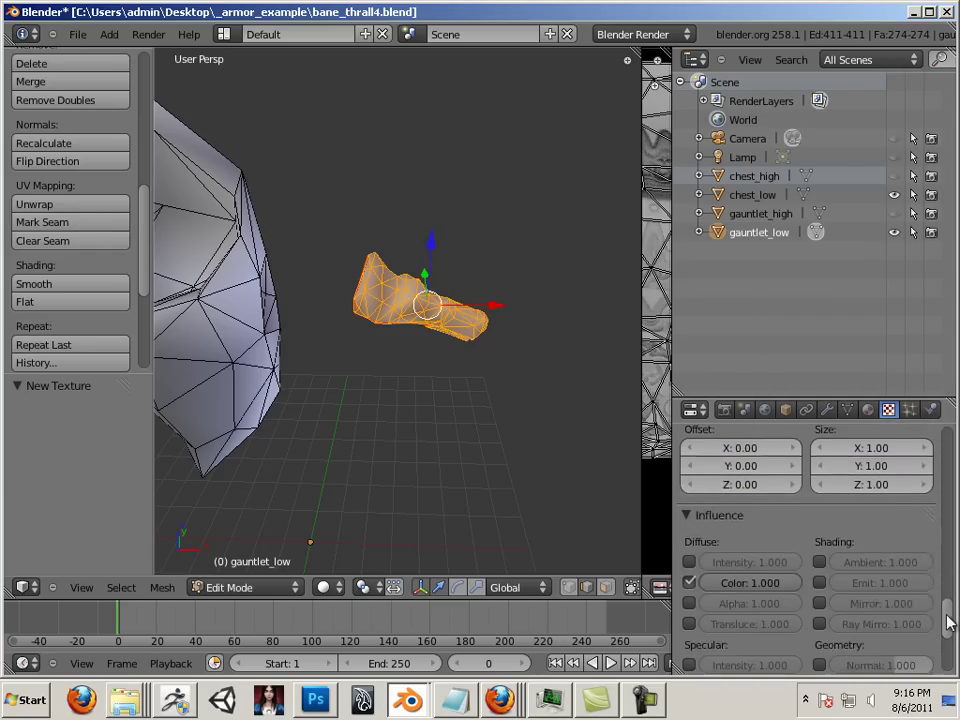
scroll(947, 627, "down", 3)
left_click(820, 557)
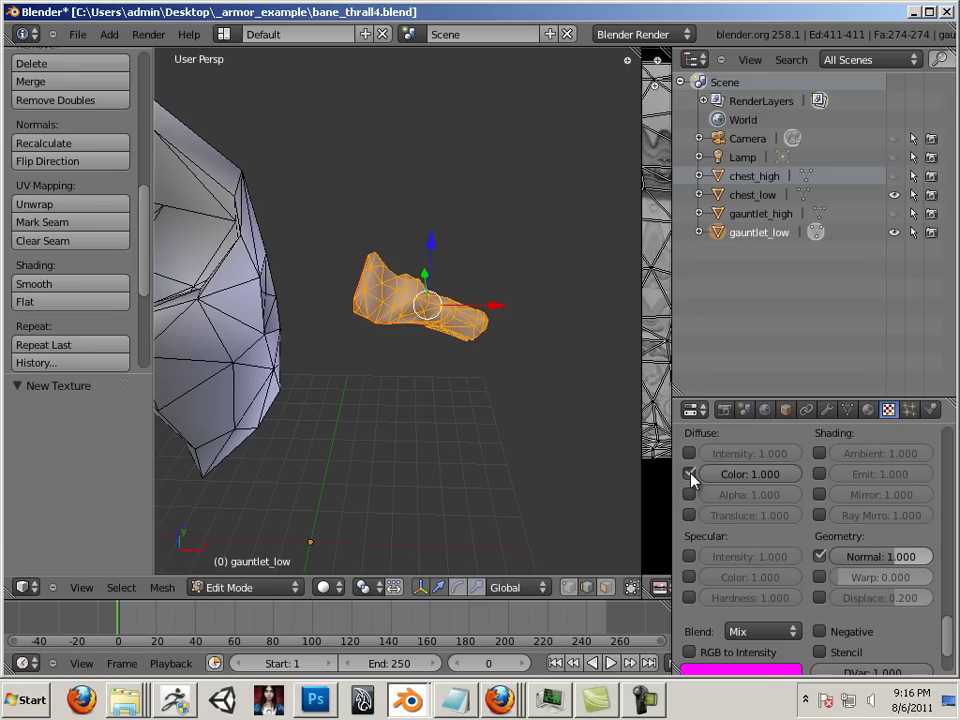
left_click(689, 474)
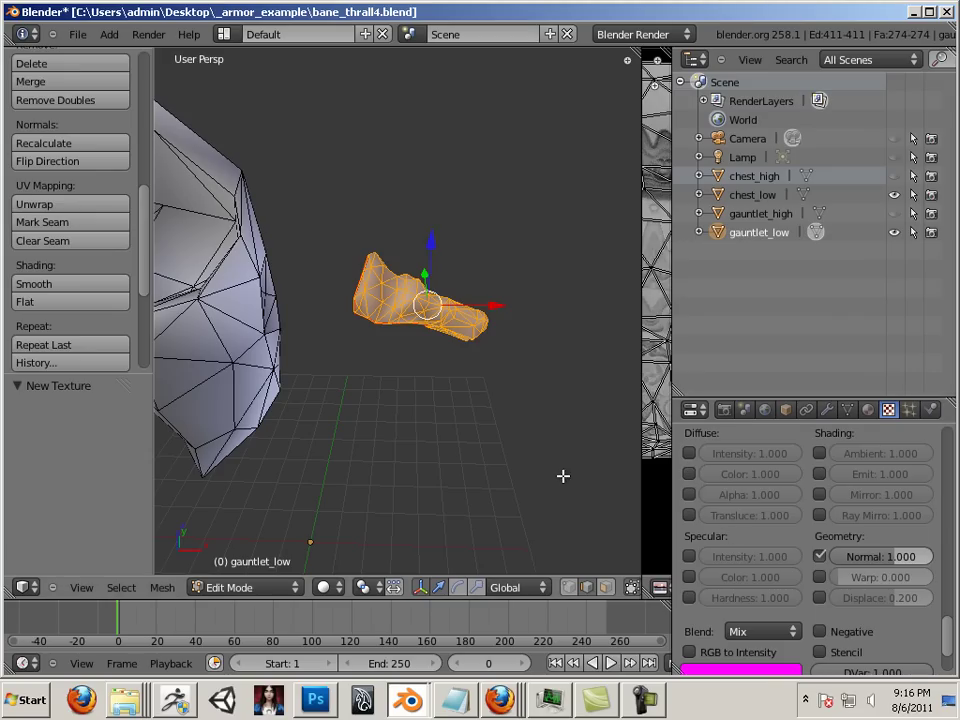
Assign the banethrall_1 material to the entire gauntlet_low mesh and leave Edit Mode.
left_click(867, 411)
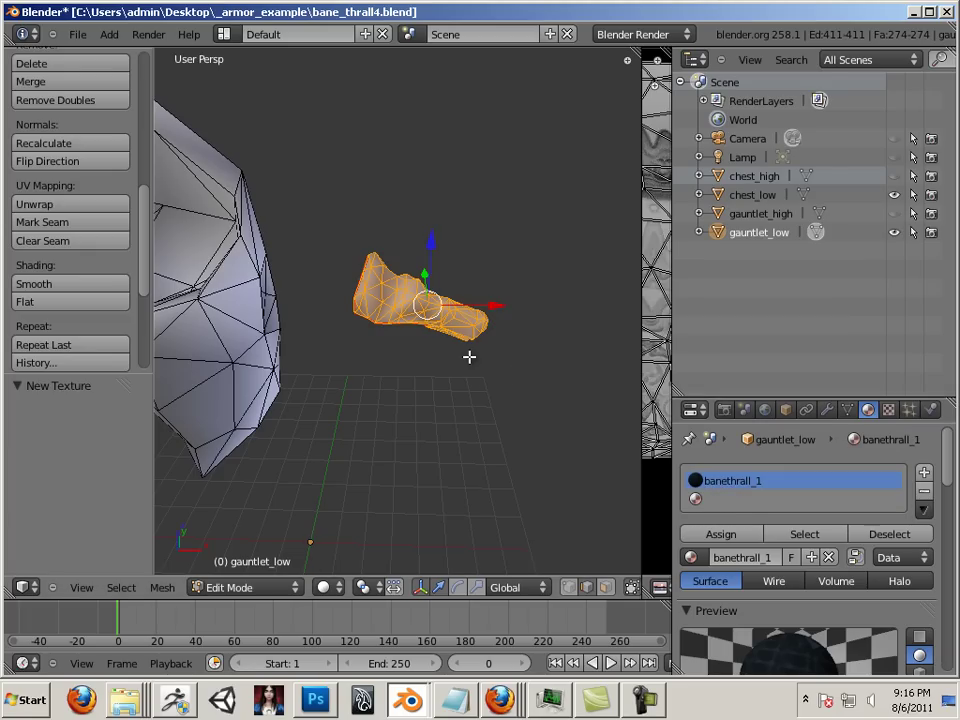
key("a")
key("a")
left_click(715, 534)
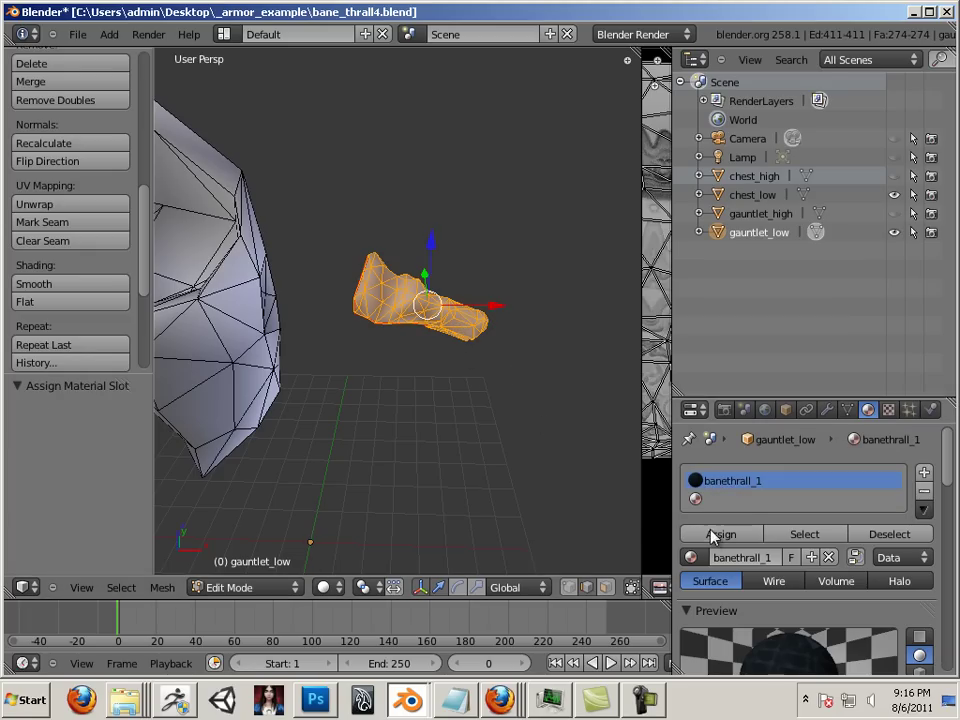
key("a")
key("Tab")
Replace defaultMat.001 with banethrall_1 in the first material slot of chest_low and assign it to the whole mesh.
right_click(258, 390)
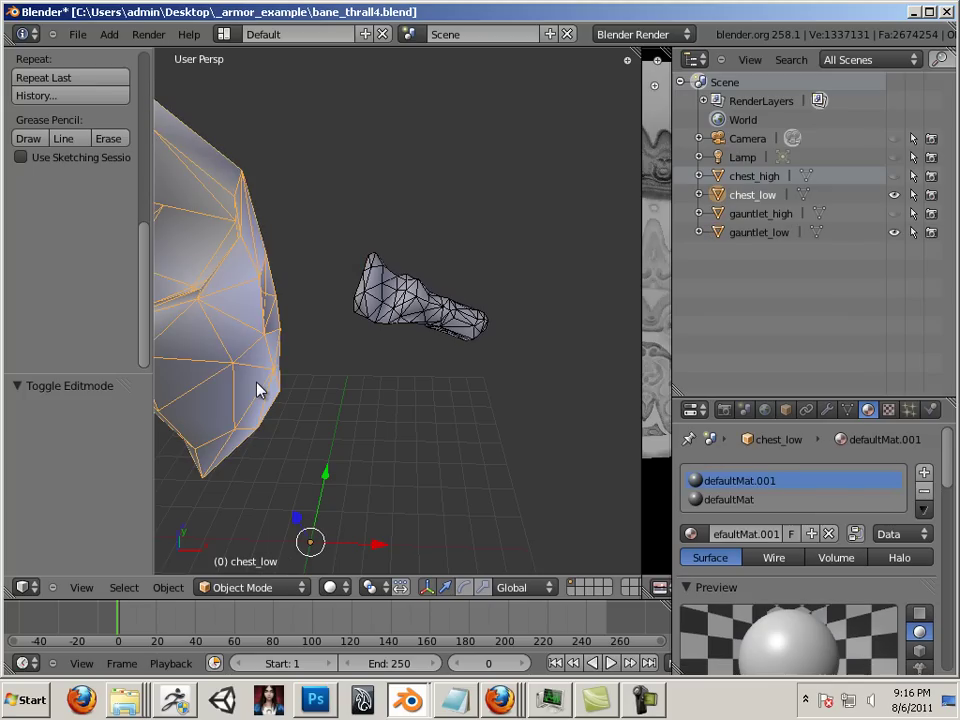
key("a")
key("a")
key("Tab")
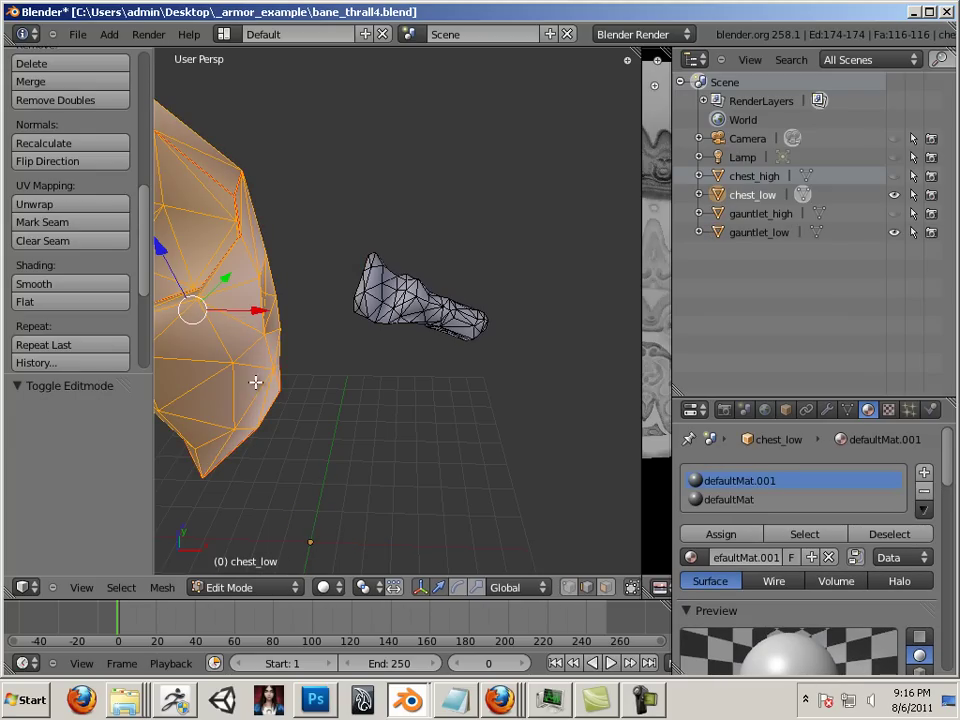
left_click(693, 558)
left_click(727, 415)
left_click(717, 536)
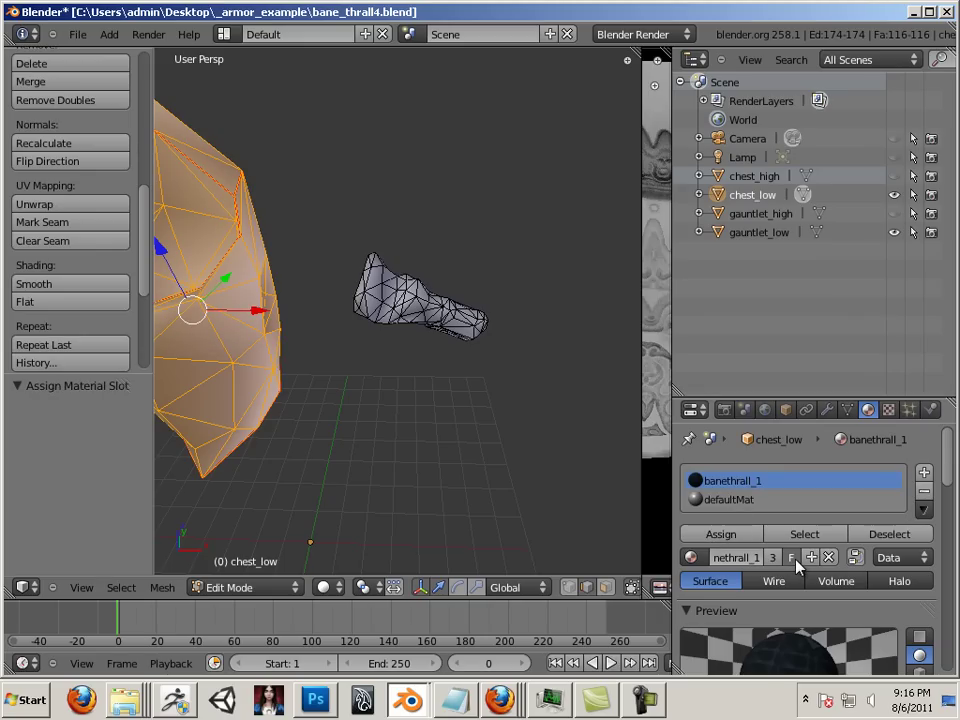
Unlink the defaultMat material from the second material slot of chest_low.
left_click(744, 502)
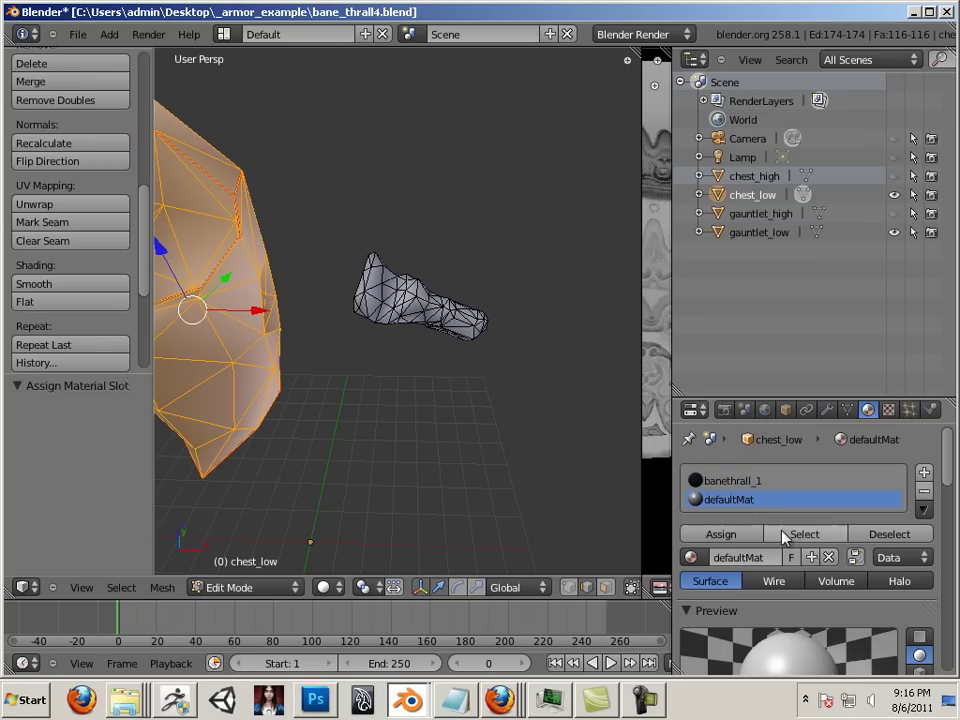
left_click(829, 557)
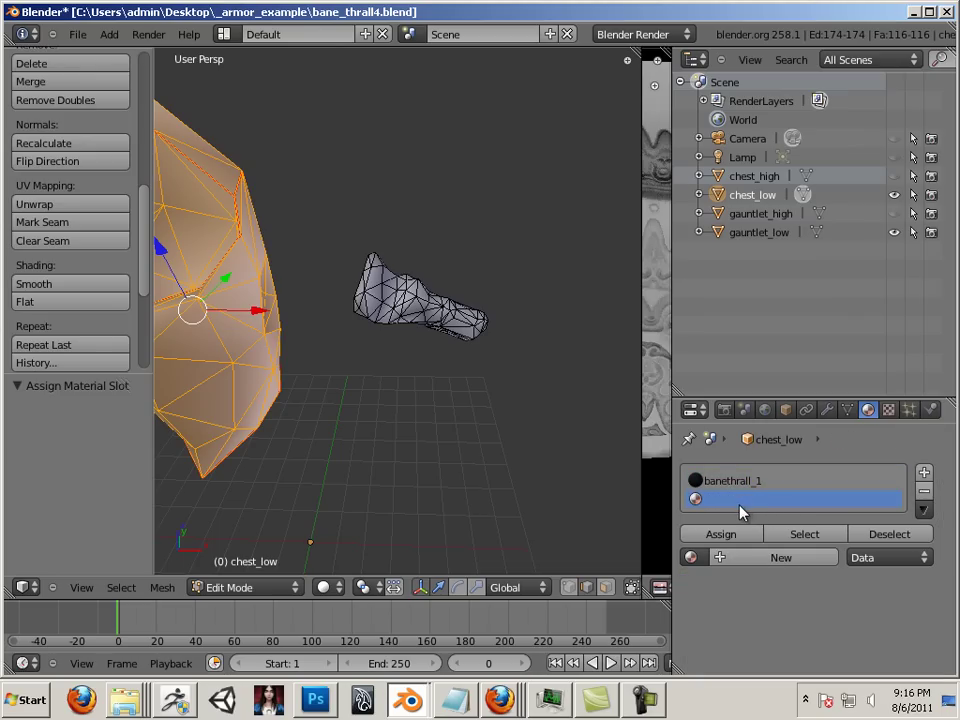
Save the scene and reload bane_thrall4.blend, checking which materials are available for the empty second slot of chest_low.
left_click(77, 34)
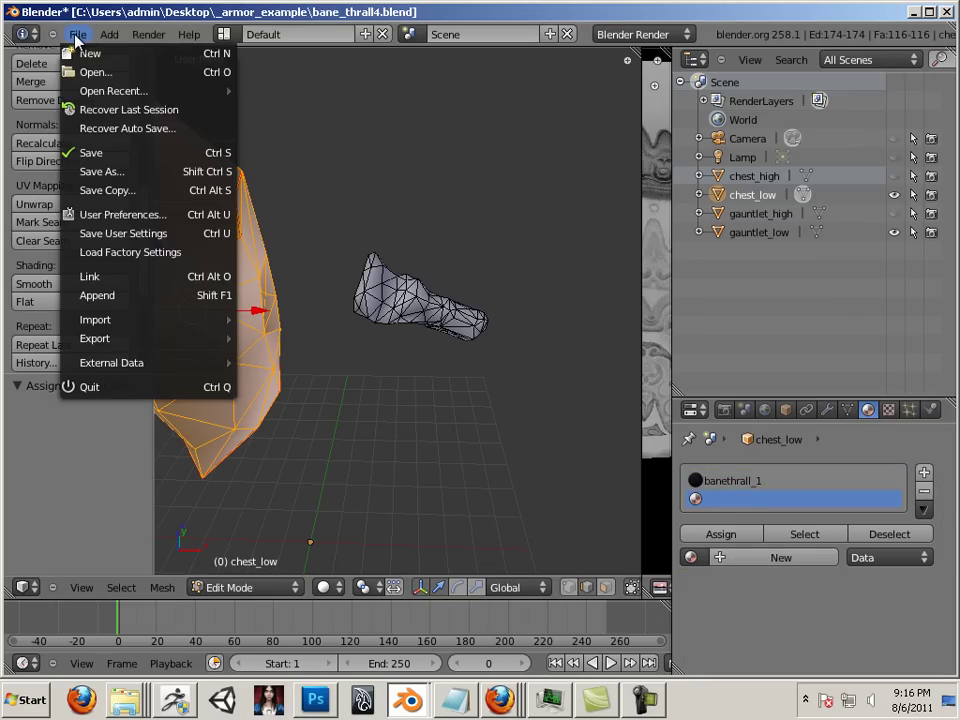
left_click(105, 152)
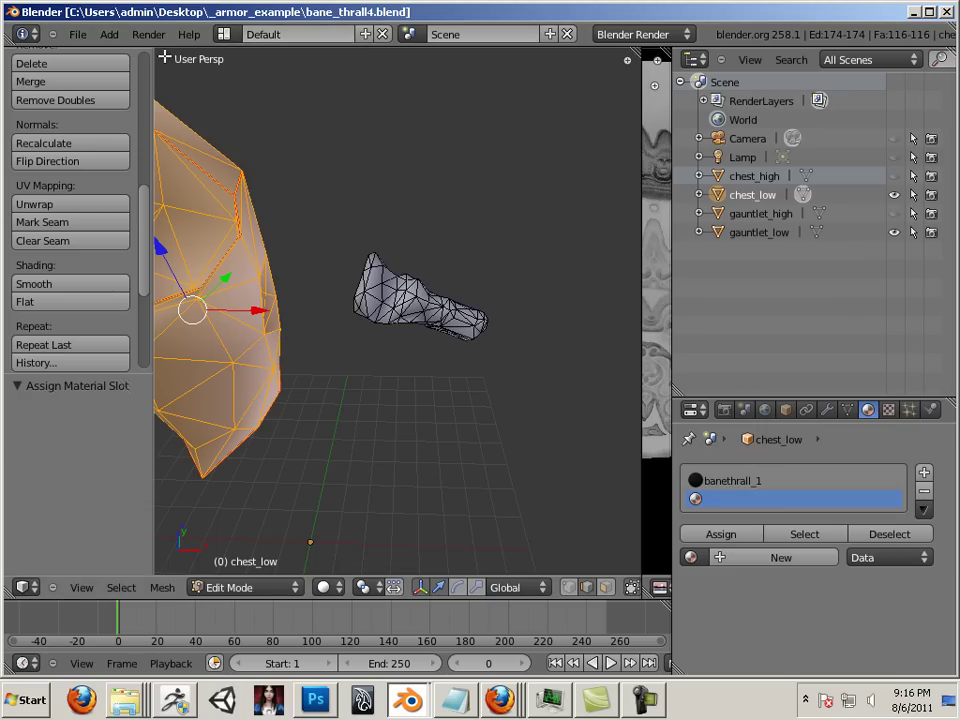
left_click(80, 36)
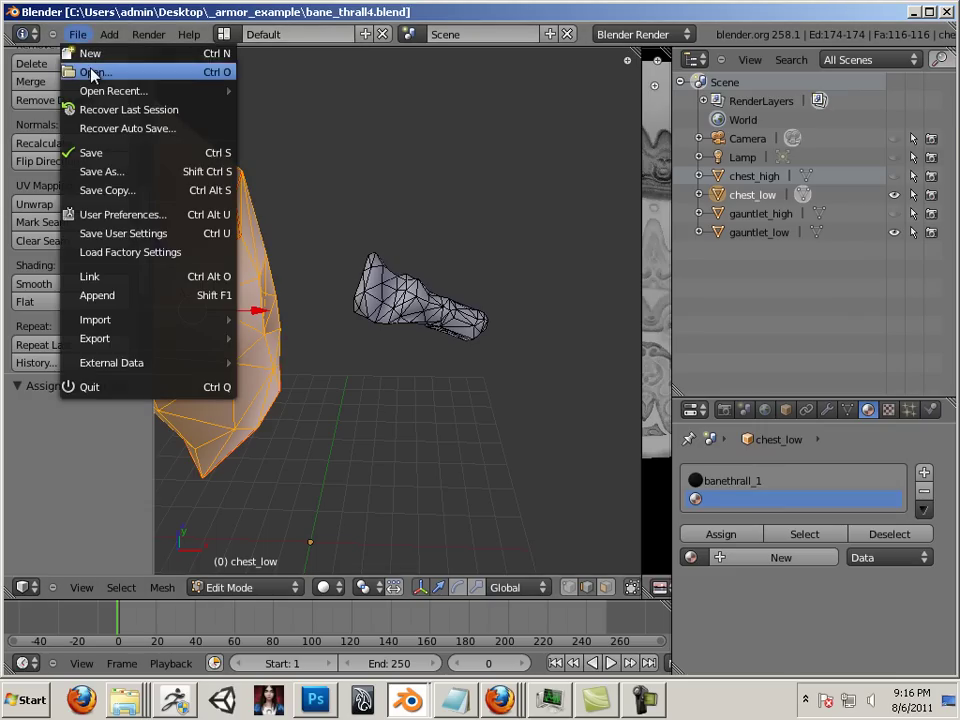
left_click(98, 71)
left_click(369, 219)
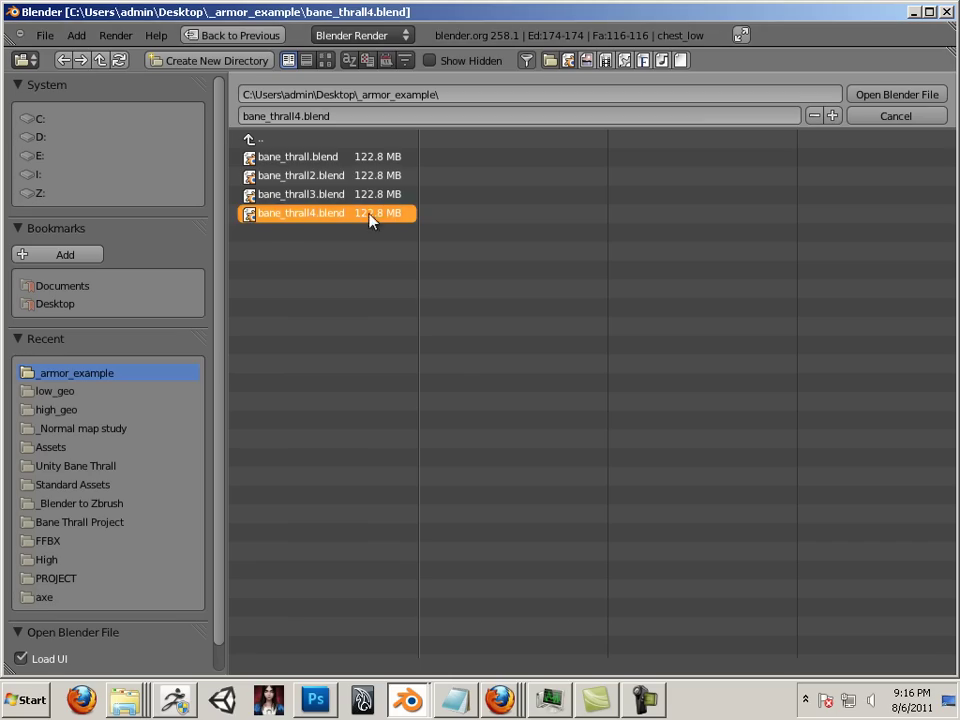
left_click(870, 94)
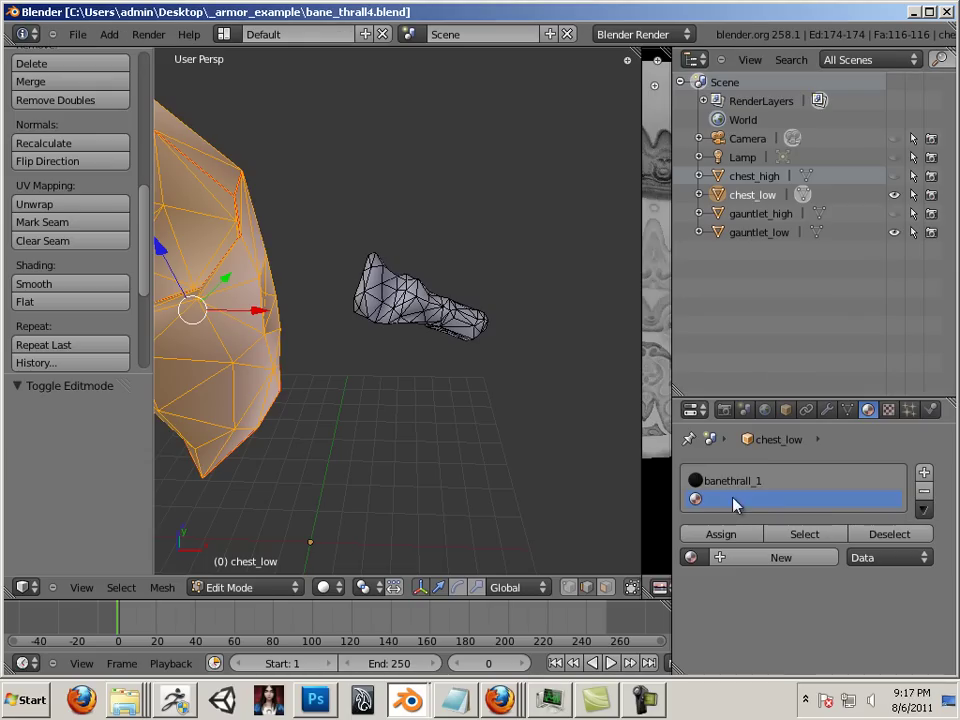
left_click(690, 557)
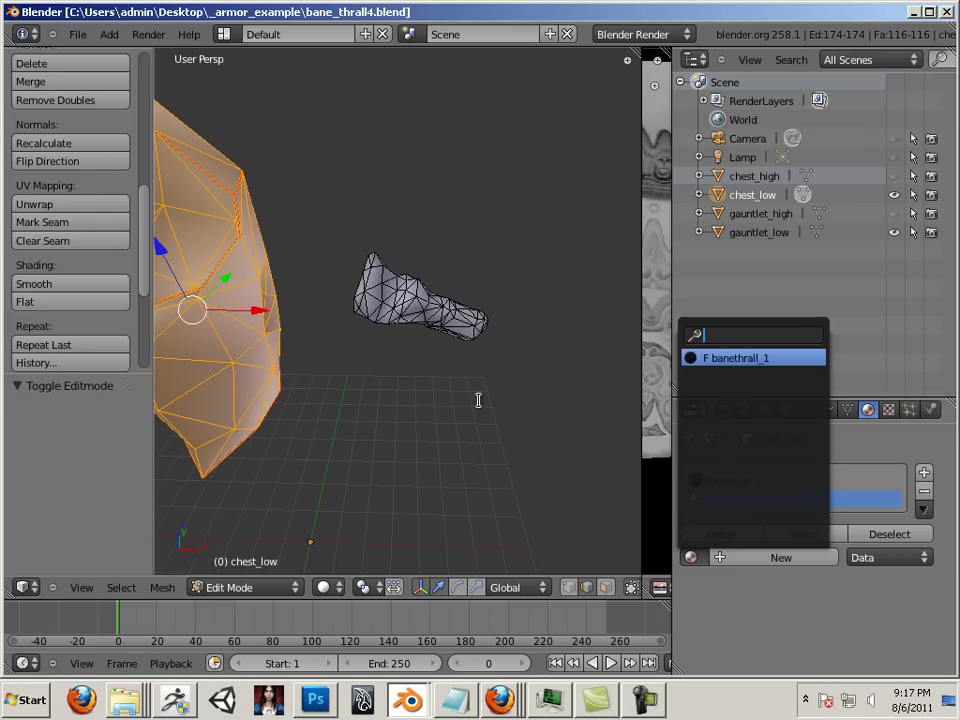
left_click(572, 532)
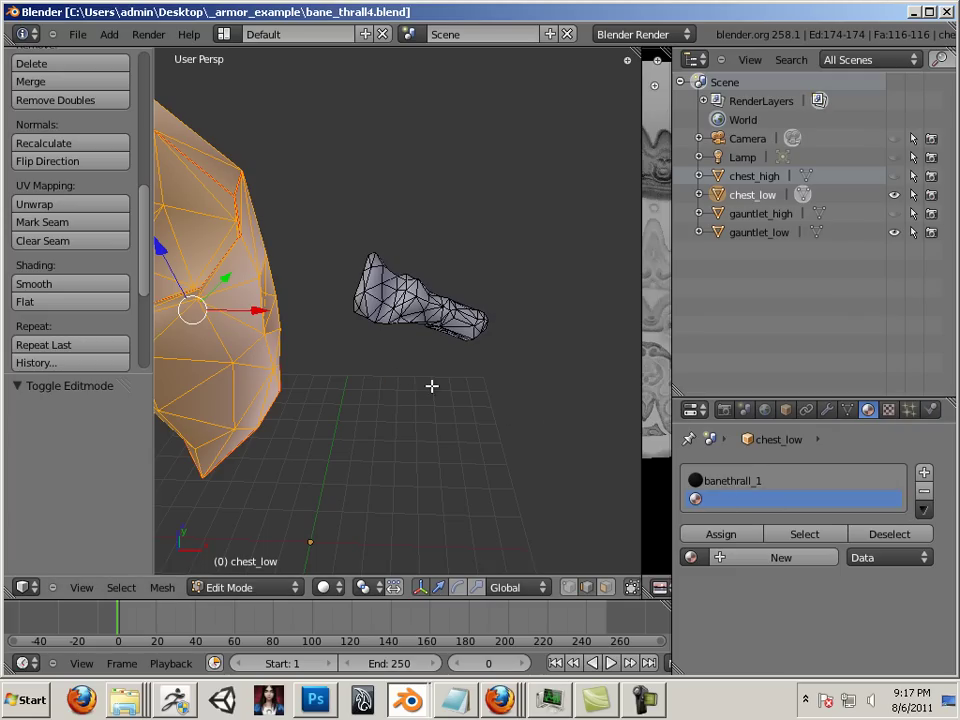
Set the viewport's material shading mode to GLSL and display the 3D view as Textured.
key("n")
scroll(545, 446, "down", 3)
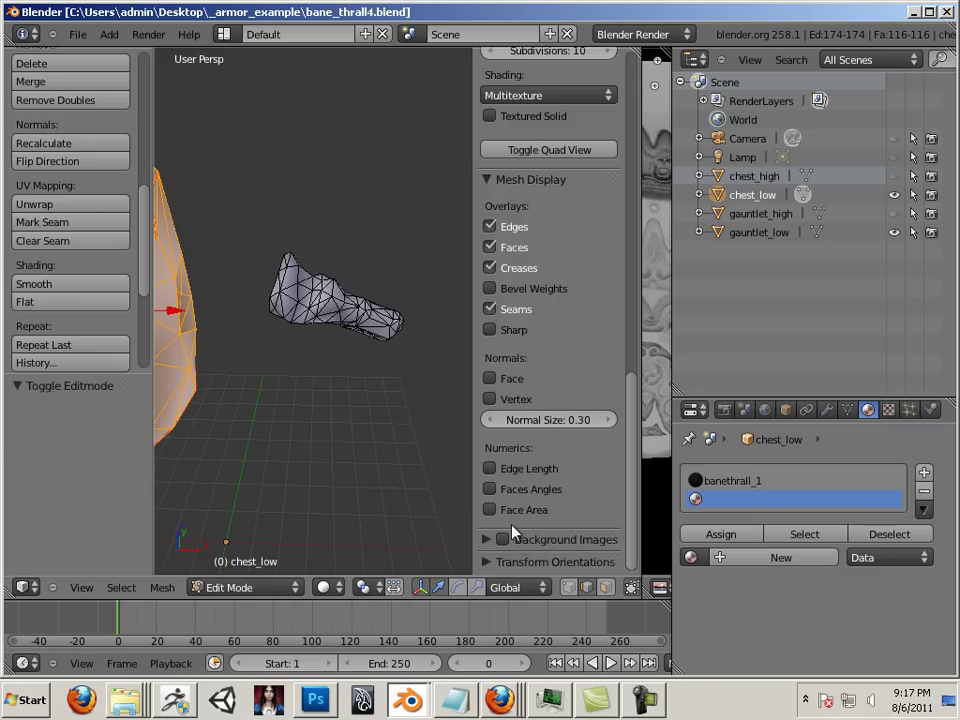
scroll(512, 470, "up", 8)
scroll(520, 425, "up", 3)
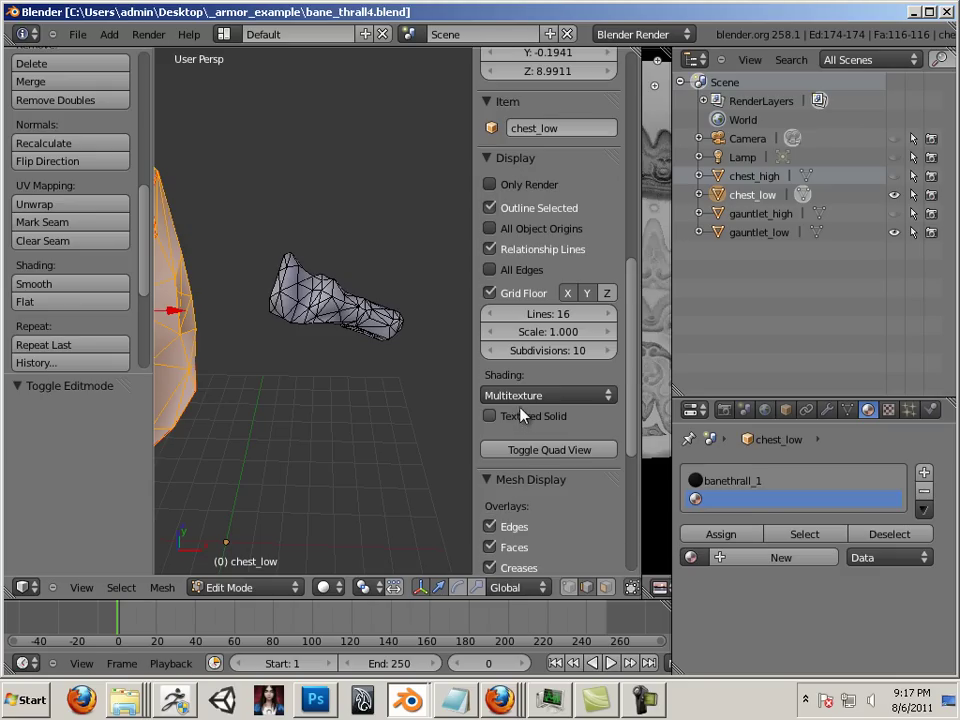
left_click(546, 394)
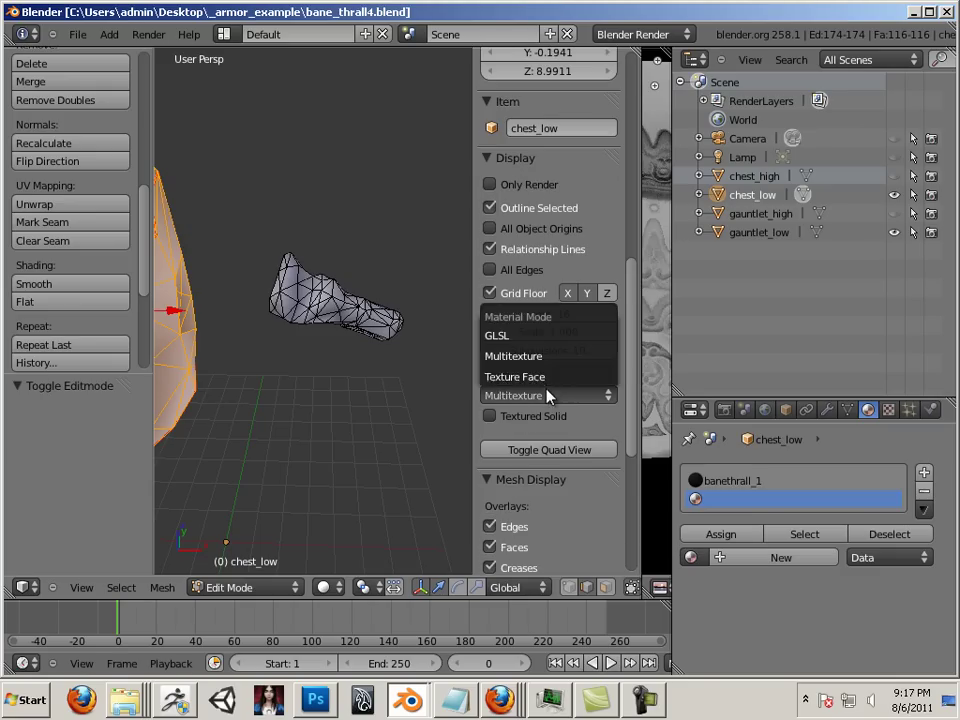
left_click(528, 337)
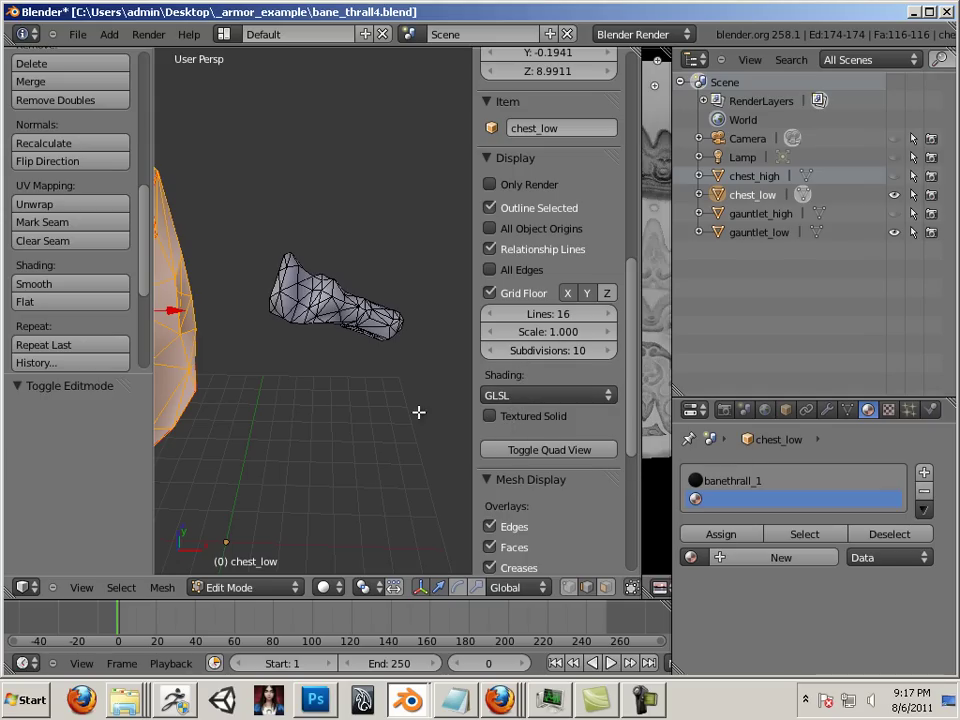
left_click(326, 587)
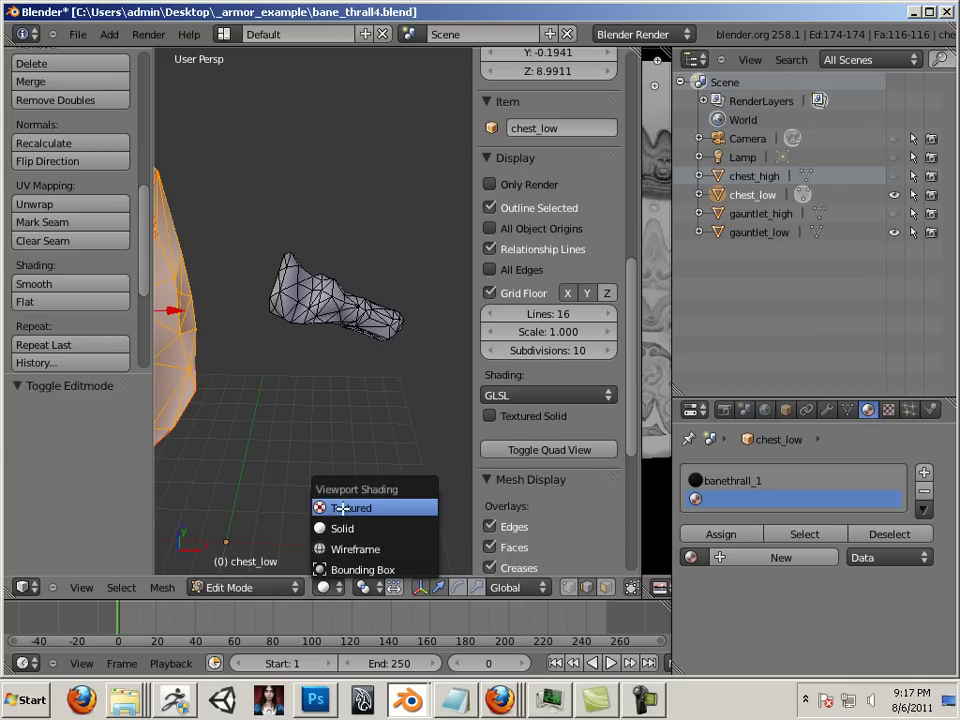
left_click(342, 509)
middle_click_drag(345, 452, 439, 401)
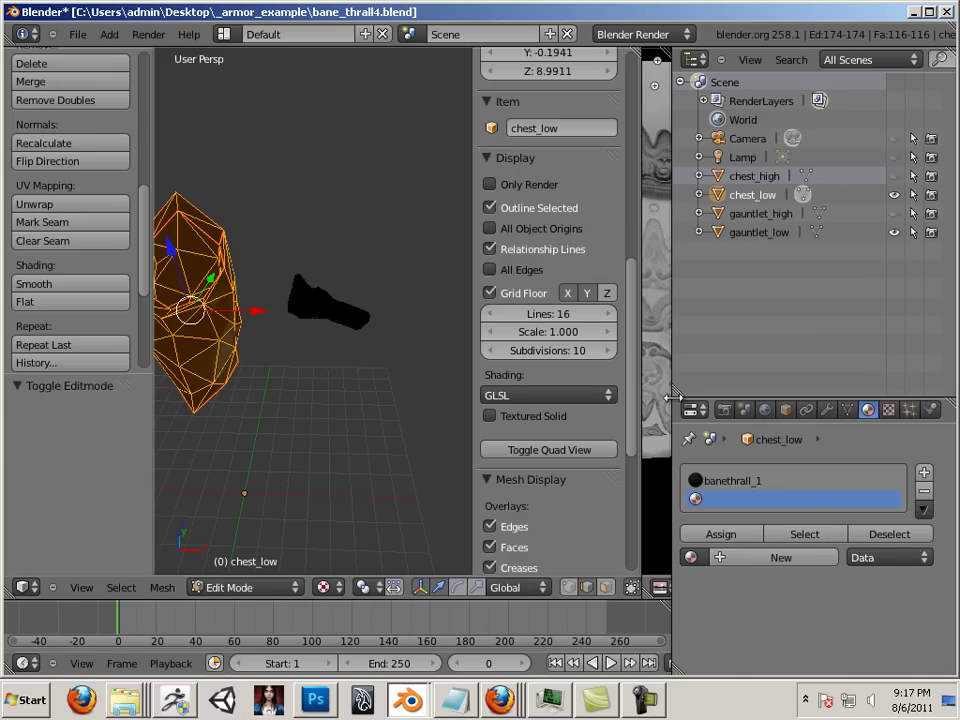
Change the Lamp's type to Hemi and widen the 3D view.
mouse_move(668, 397)
left_mouse_down()
mouse_move(739, 397)
mouse_move(684, 397)
left_mouse_up()
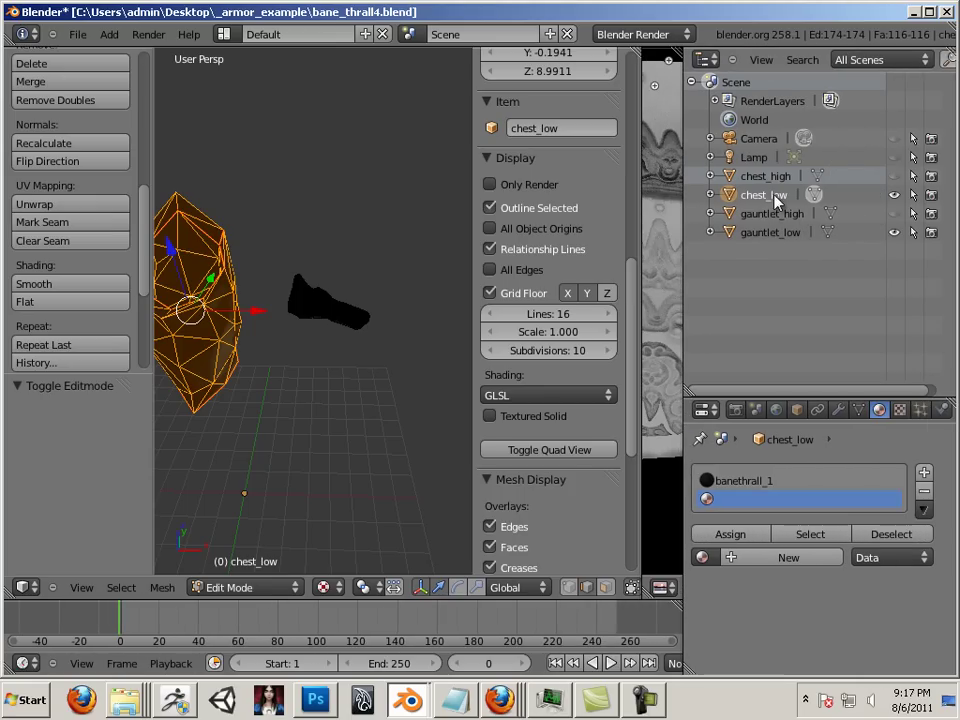
left_click(752, 158)
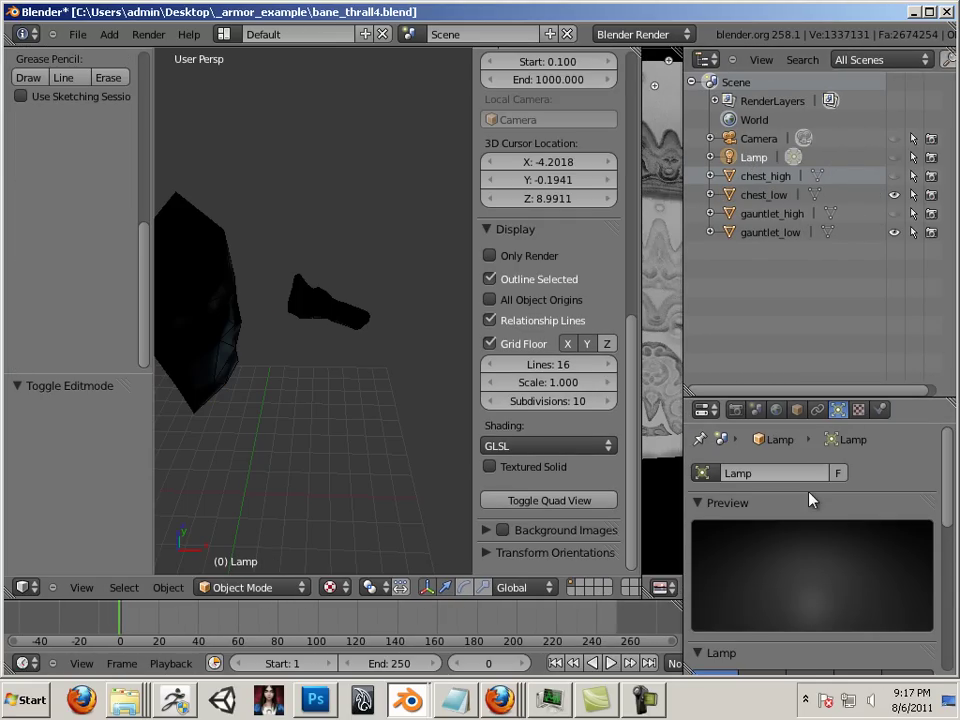
scroll(776, 486, "down", 3)
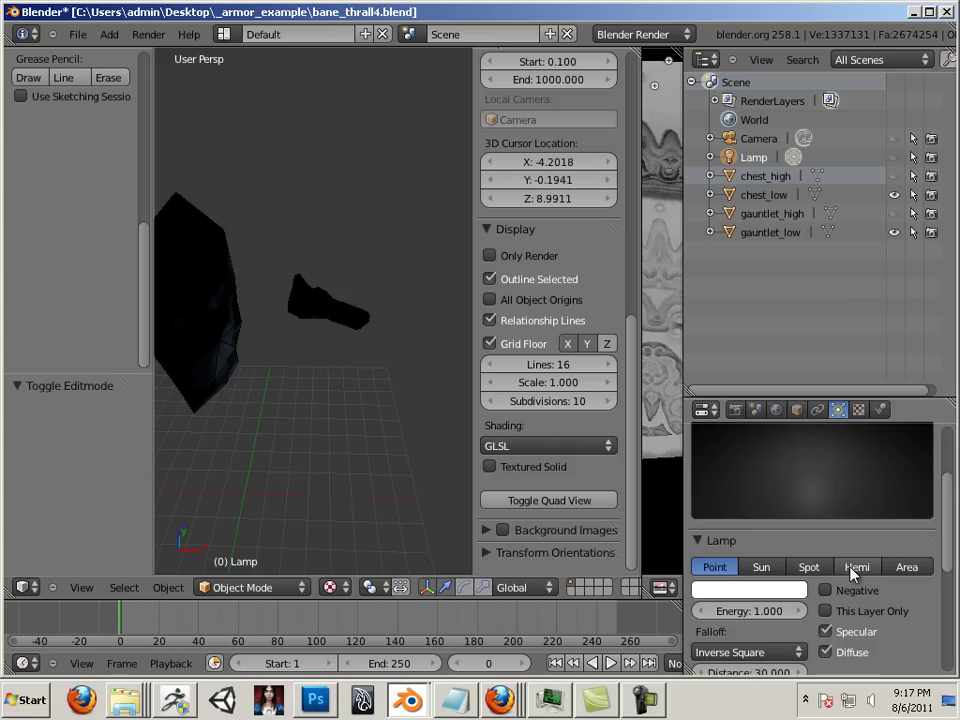
left_click(852, 567)
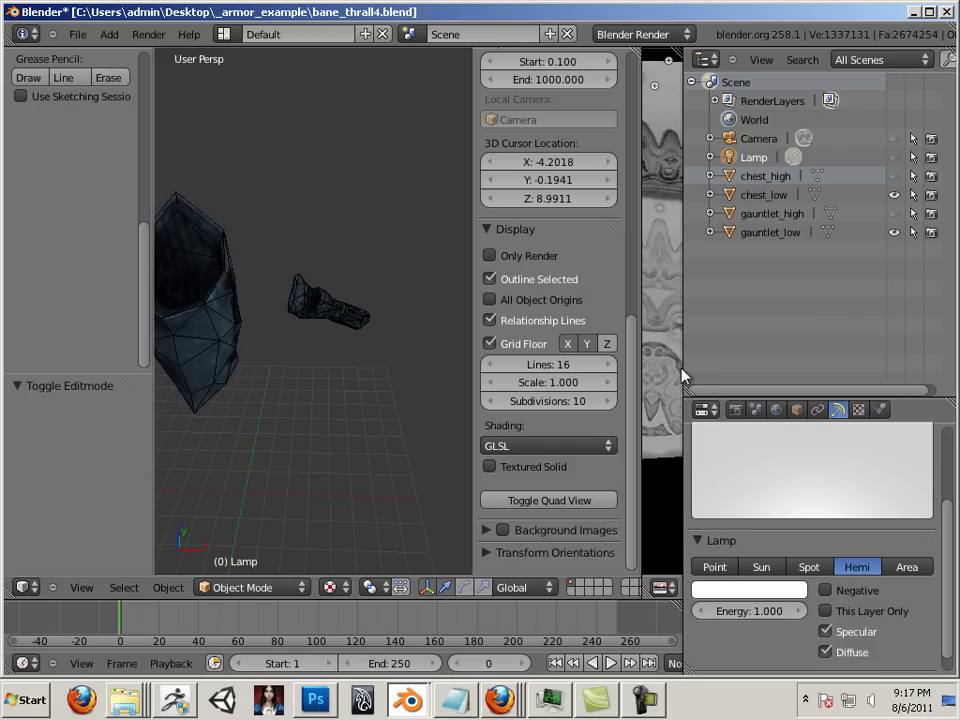
left_click_drag(681, 367, 918, 380)
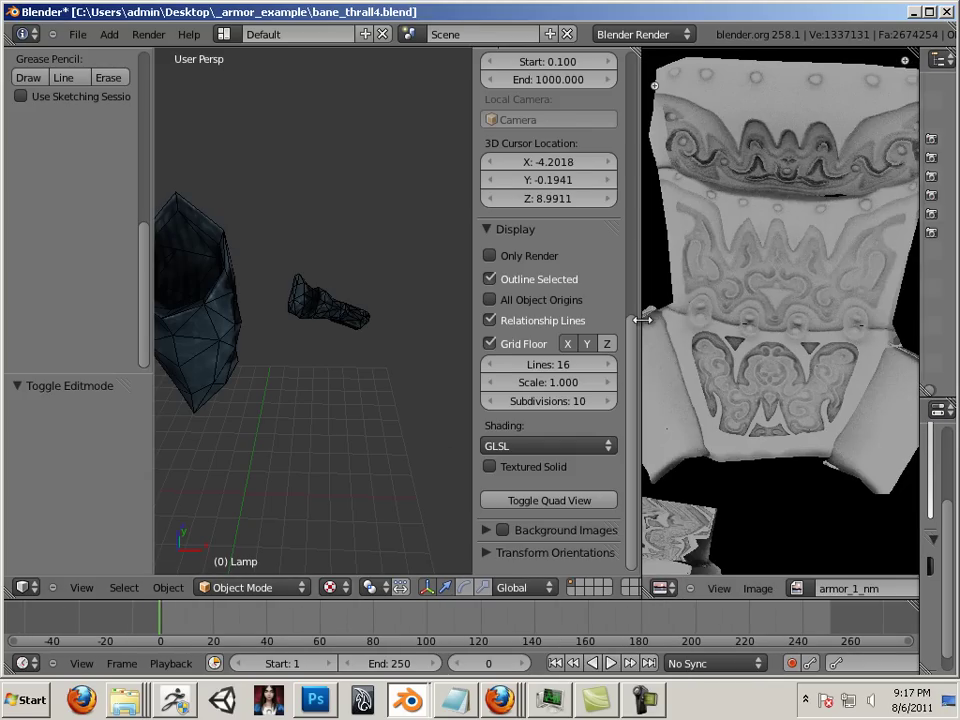
left_click_drag(636, 317, 870, 322)
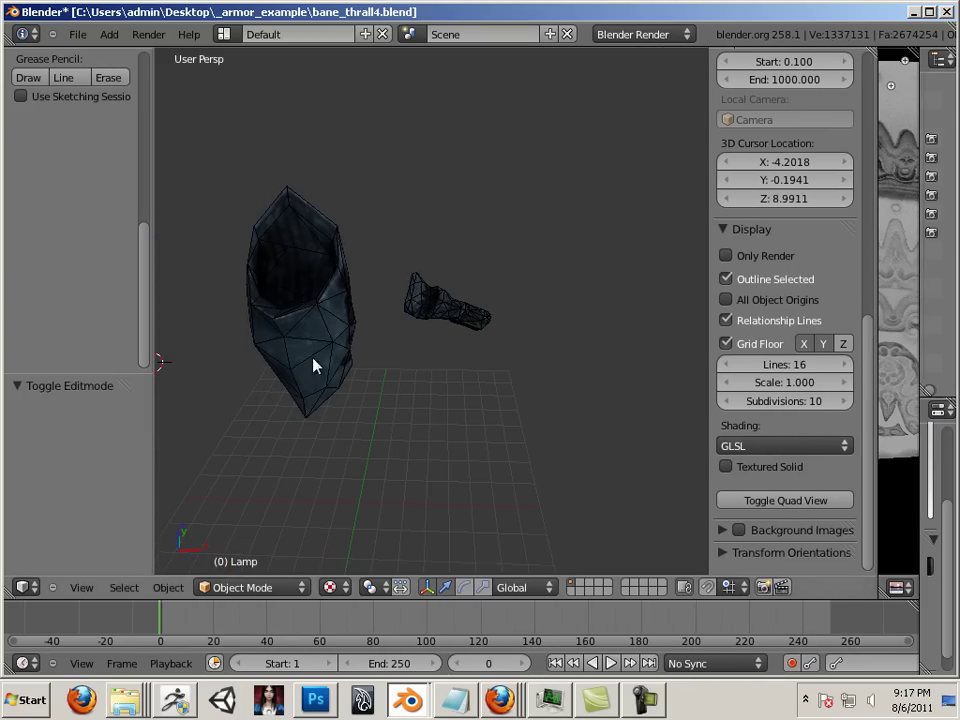
Select chest_low and set the key configuration to Maya in the input preferences.
right_click(308, 408)
left_click(80, 35)
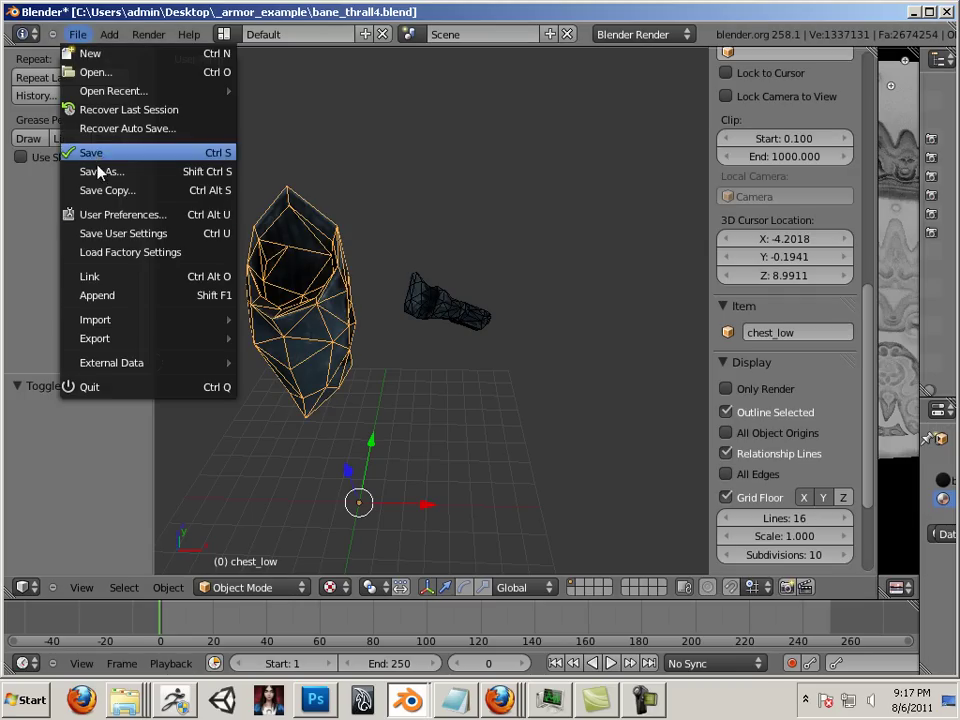
left_click(103, 214)
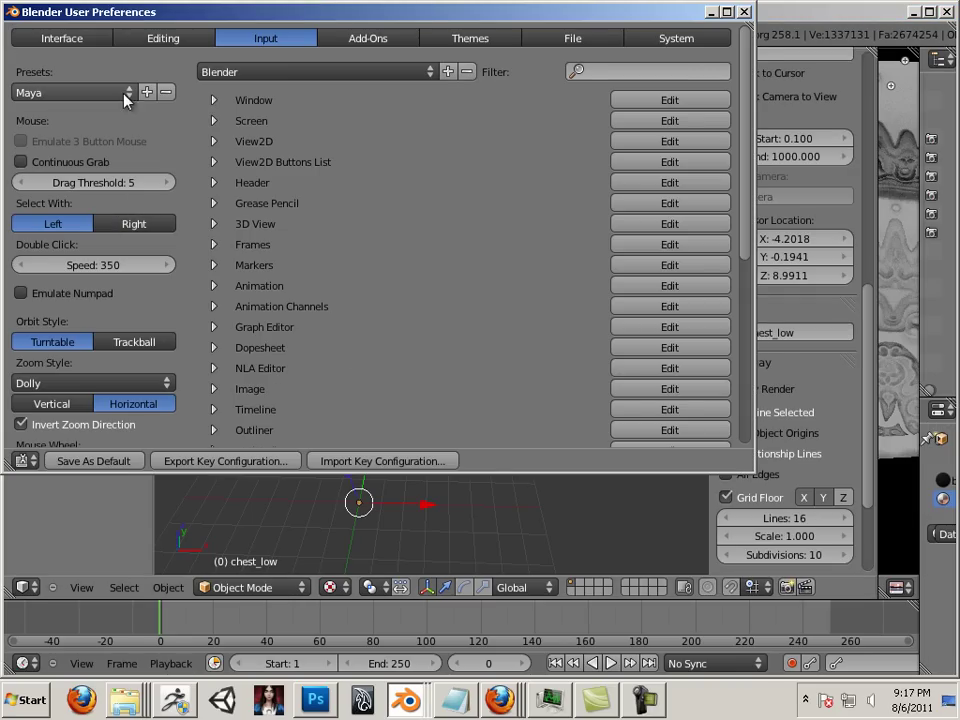
left_click(236, 73)
left_click(230, 129)
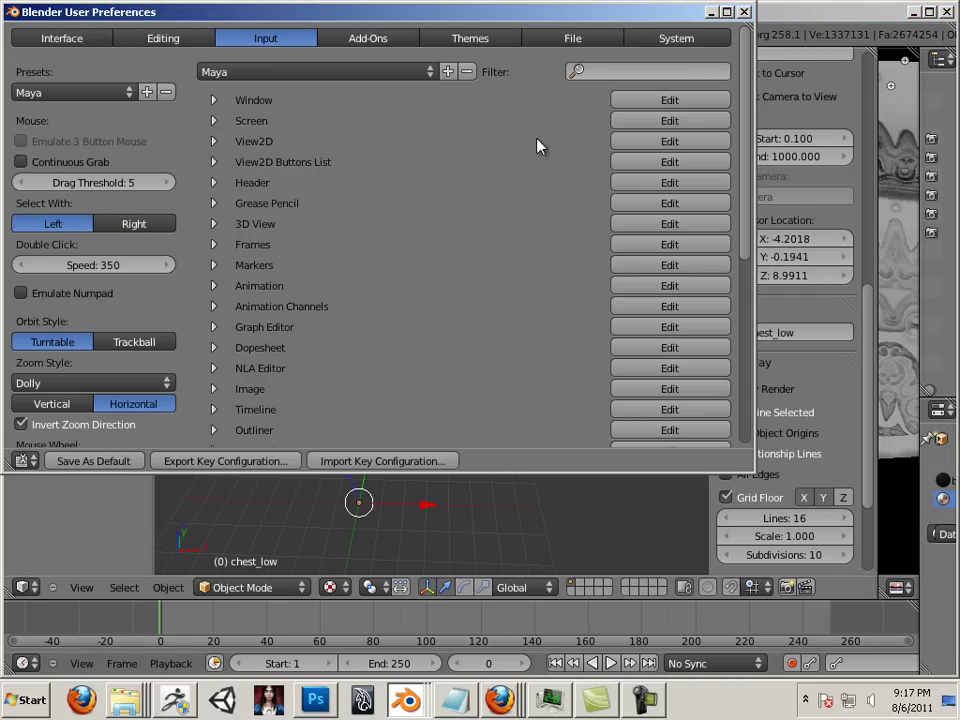
left_click(744, 12)
Resize the editors to bring the outliner and properties back into view, and unhide the Lamp.
left_click_drag(436, 318, 531, 298, "alt")
left_click_drag(876, 299, 745, 295)
left_click_drag(918, 292, 746, 302)
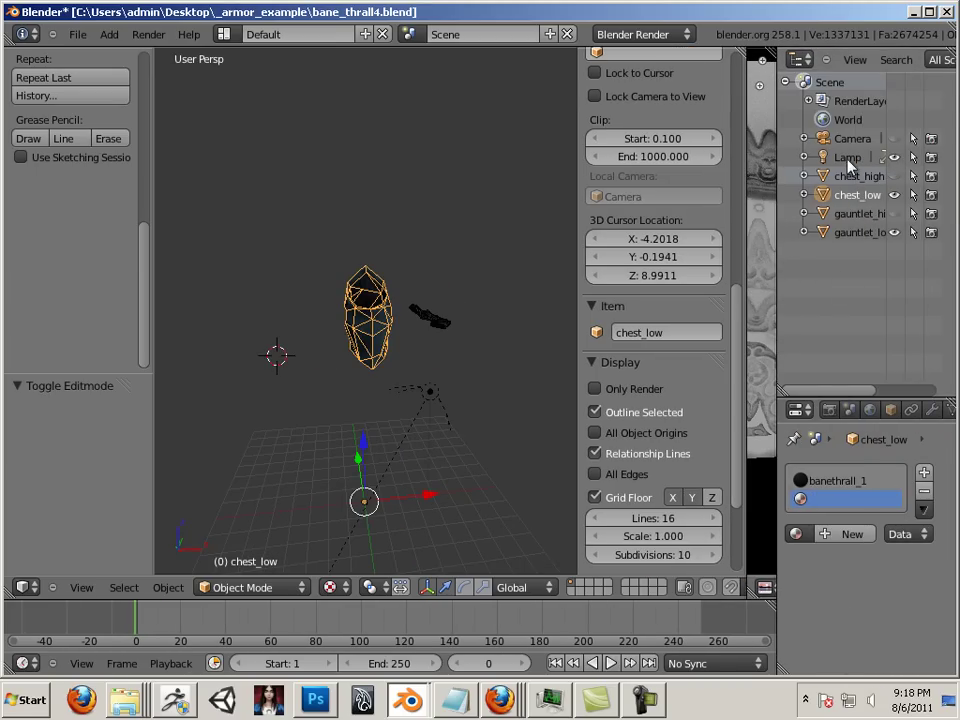
Move the Lamp along the Y axis and raise it about 9.165 units along Z, above the armor.
left_click(847, 158)
middle_click_drag(473, 418, 426, 452)
key("g")
key("y")
left_click(347, 471)
key("g")
key("y")
key("z")
left_click(316, 230)
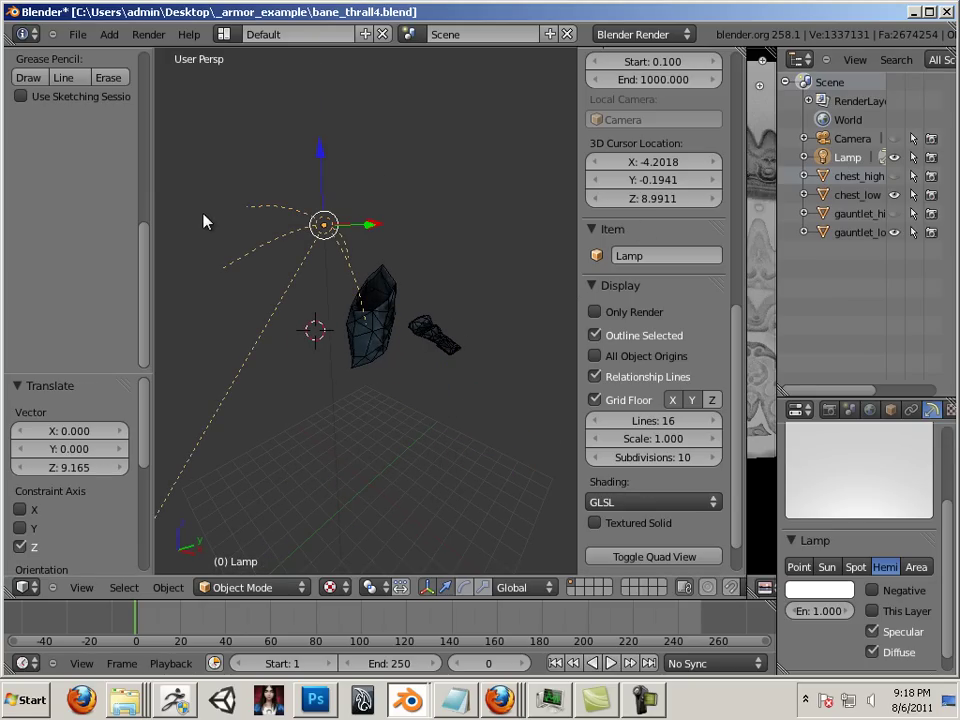
Rotate the Lamp about 43.3° around the X axis and about -18.3° around the Y axis.
key("ctrl+alt+r")
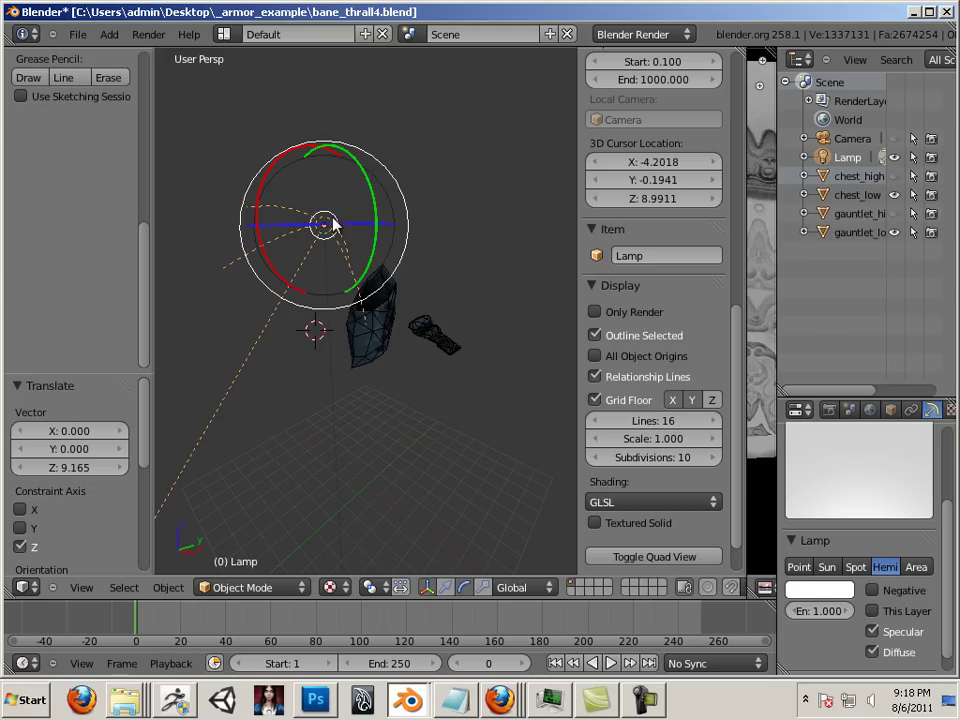
left_click_drag(375, 252, 335, 259)
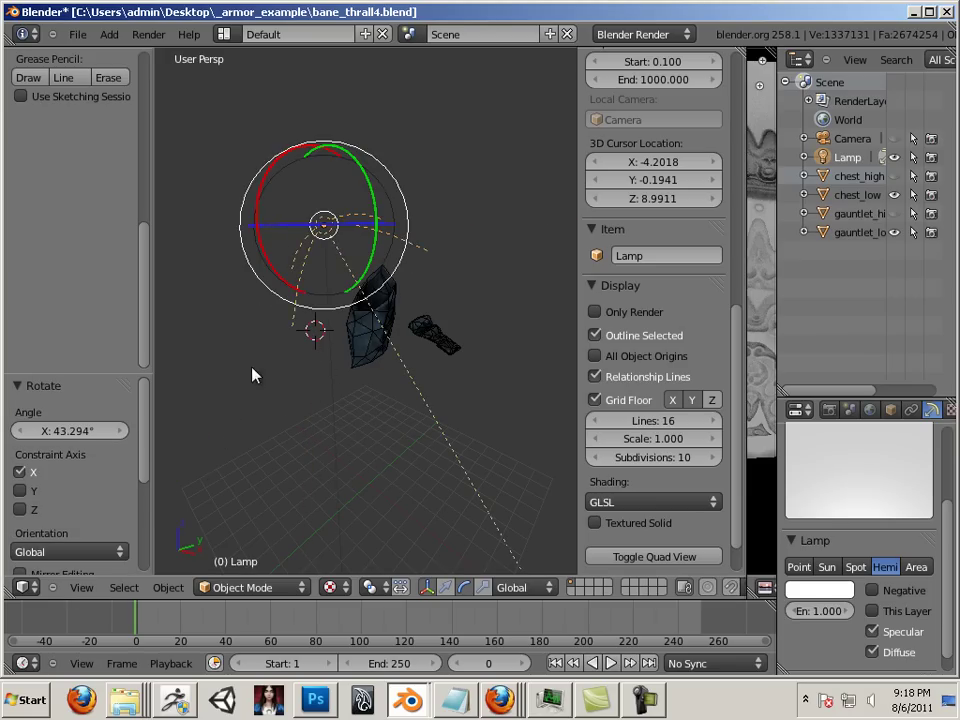
middle_click_drag(255, 377, 463, 358)
left_click_drag(479, 283, 500, 268)
Turn off the Wire display for chest_low and gauntlet_low.
scroll(450, 325, "up", 4)
scroll(435, 321, "up", 5)
mouse_move(405, 298)
middle_mouse_down()
mouse_move(409, 291)
mouse_move(392, 330)
mouse_move(430, 250)
mouse_move(437, 193)
mouse_move(306, 339)
mouse_move(250, 337)
mouse_move(242, 317)
mouse_move(184, 300)
mouse_move(289, 285)
mouse_move(393, 300)
middle_mouse_up()
right_click(403, 312)
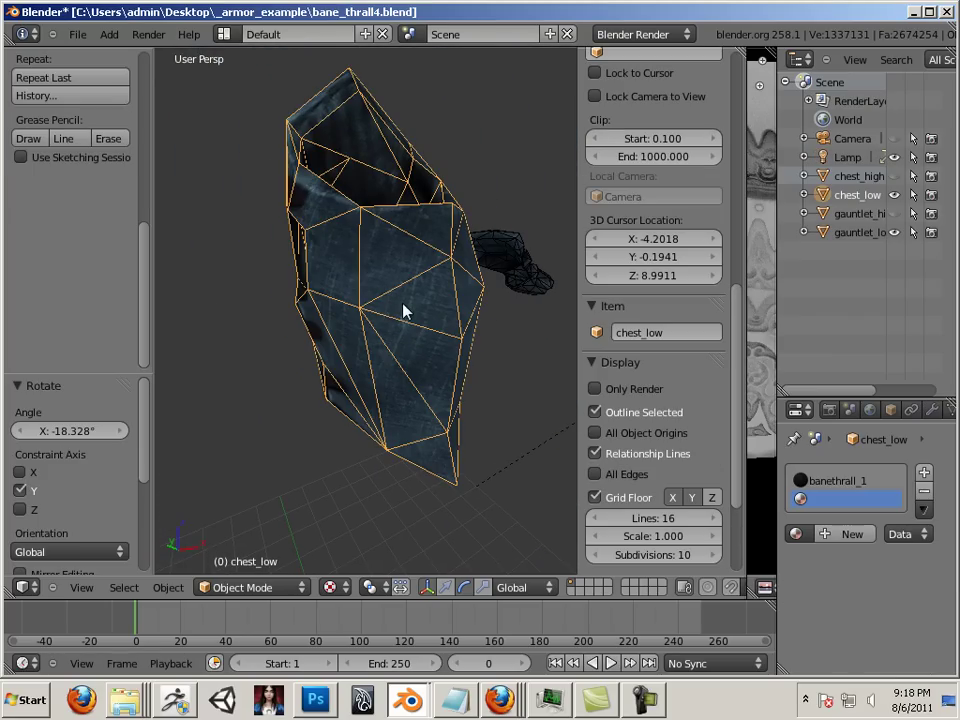
left_click(890, 410)
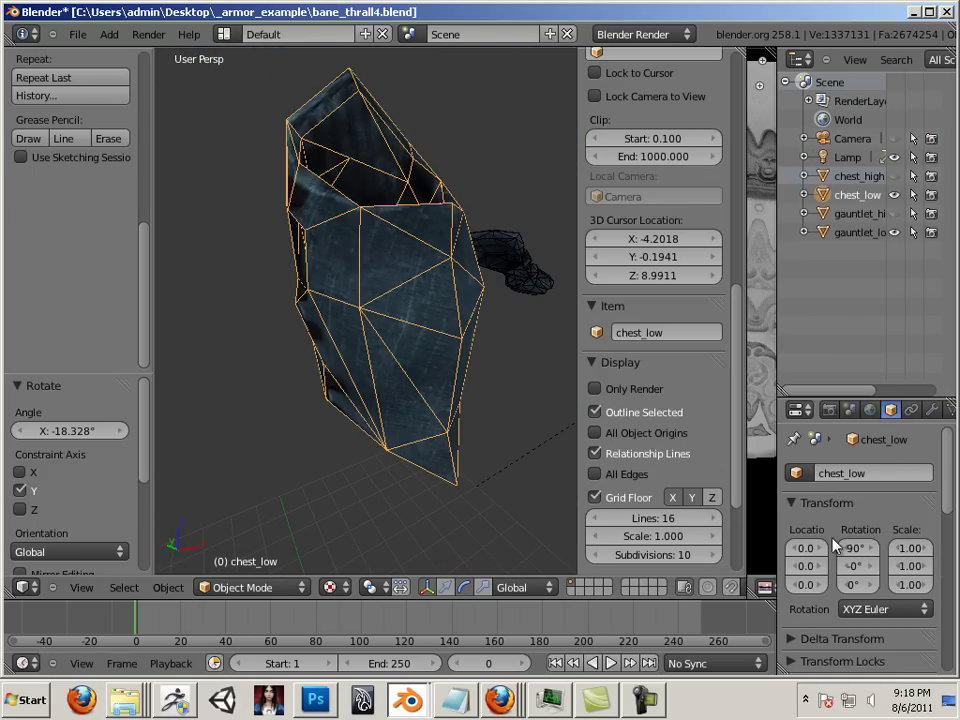
scroll(840, 528, "down", 5)
scroll(838, 528, "down", 8)
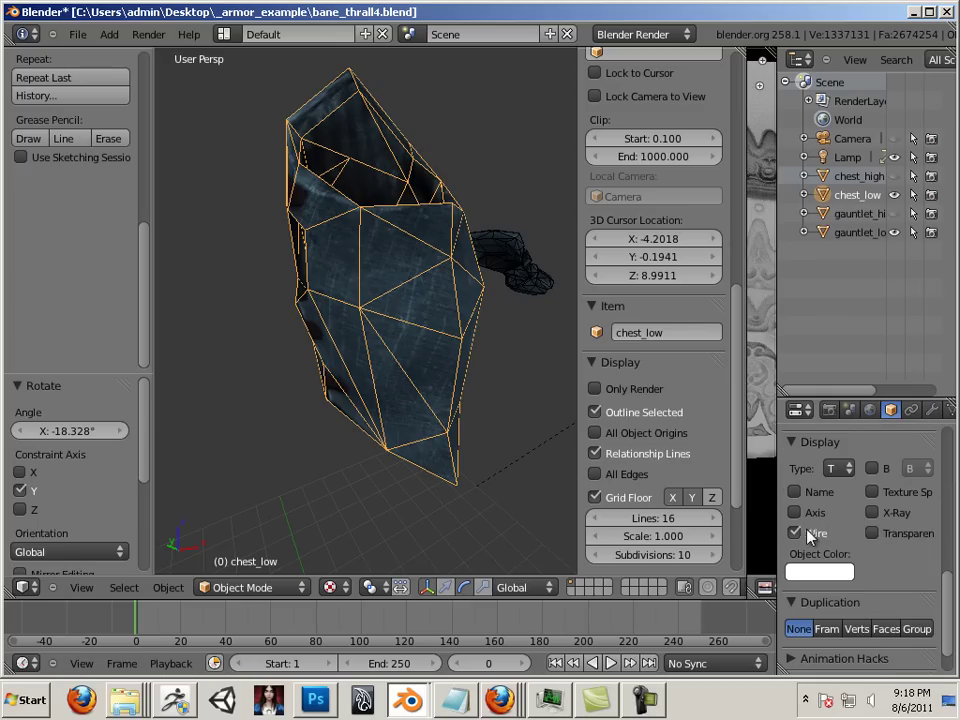
left_click(795, 534)
right_click(515, 262)
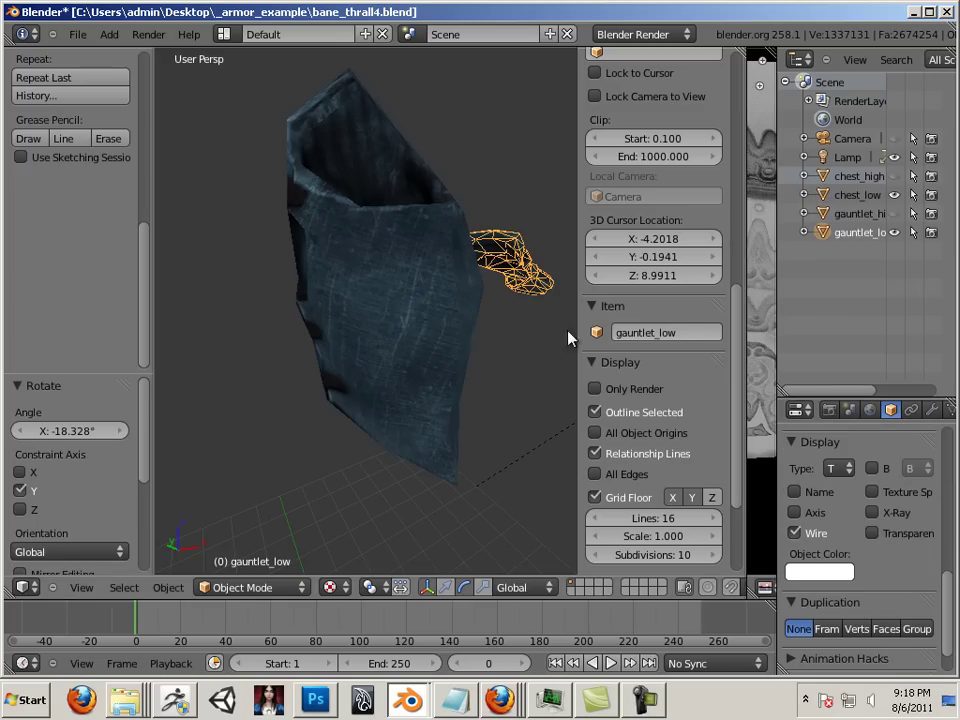
left_click(794, 533)
Add a Point lamp at the 3D cursor beside the chest and reselect the Hemi Lamp.
middle_click_drag(527, 429, 425, 437)
scroll(425, 437, "down", 4)
middle_click_drag(321, 411, 431, 252)
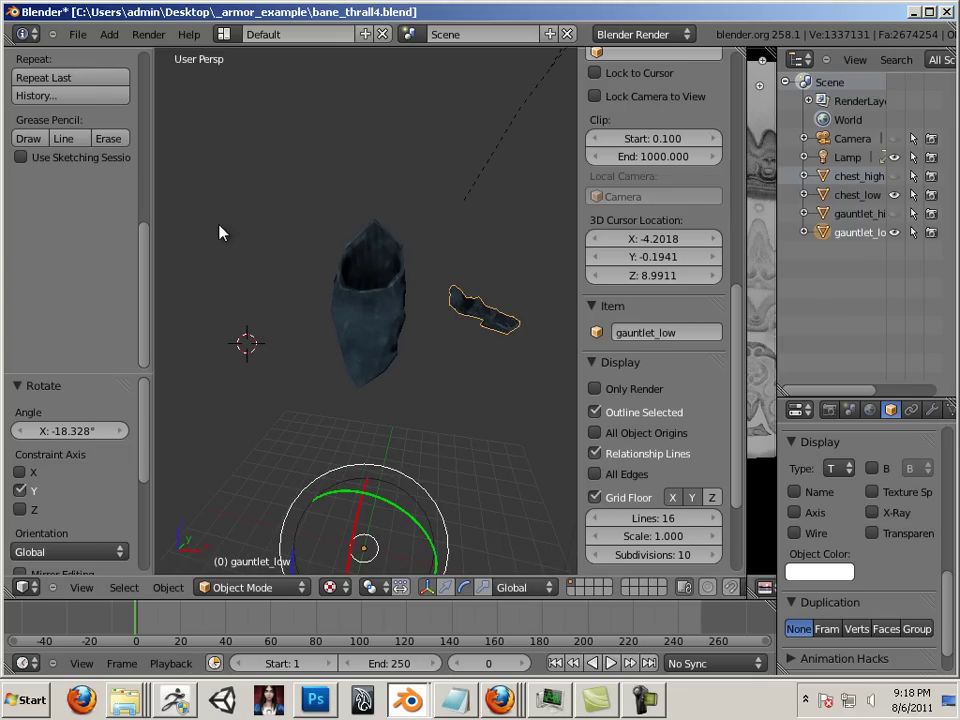
left_click(109, 34)
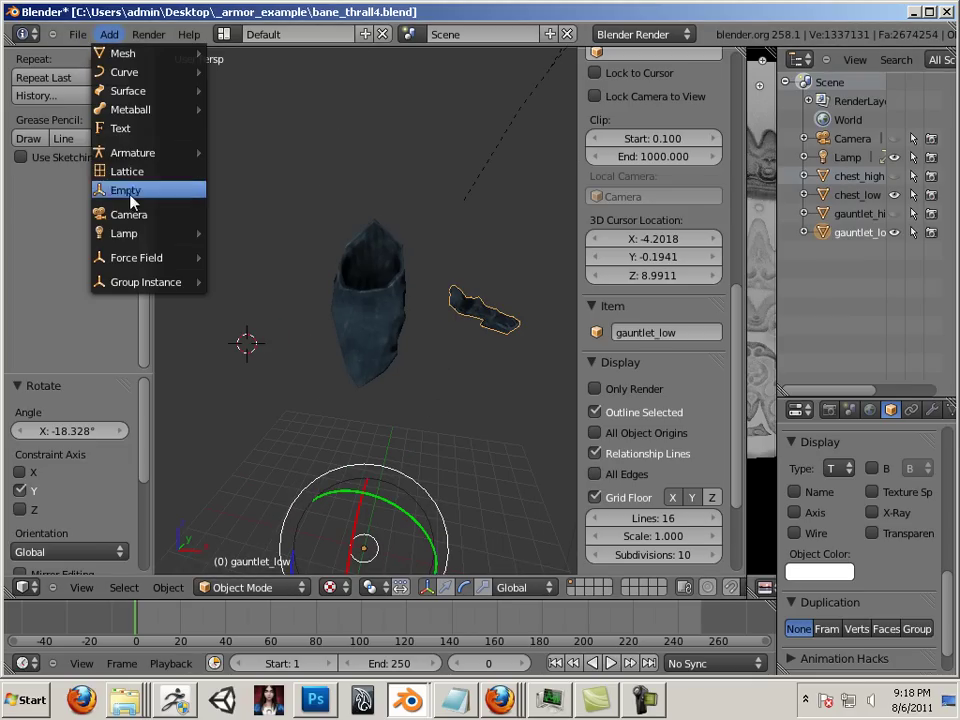
mouse_move(135, 232)
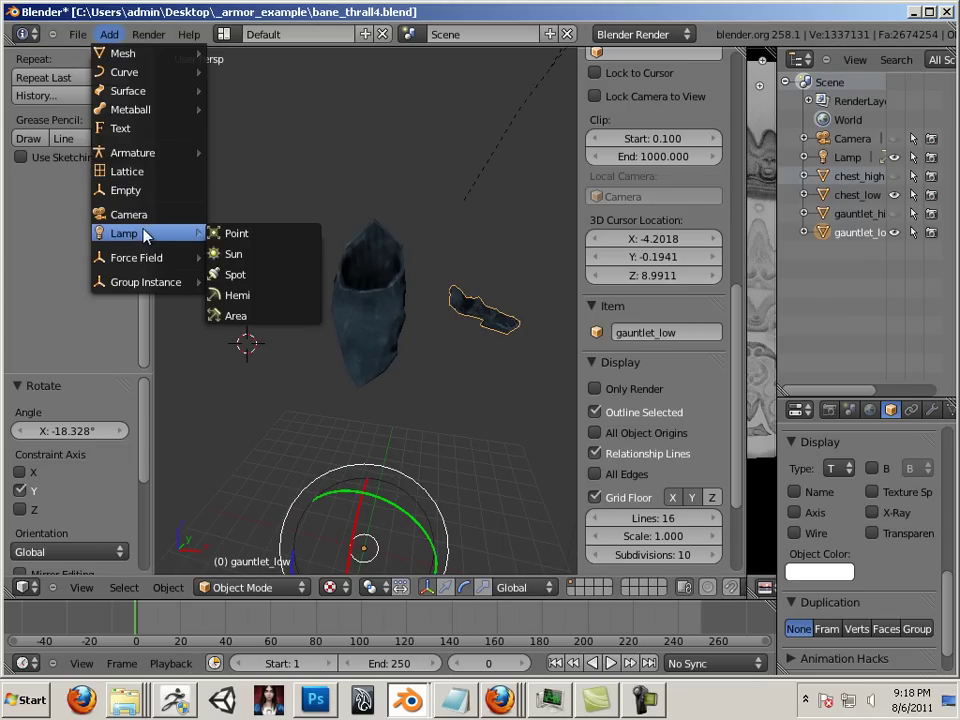
left_click(236, 234)
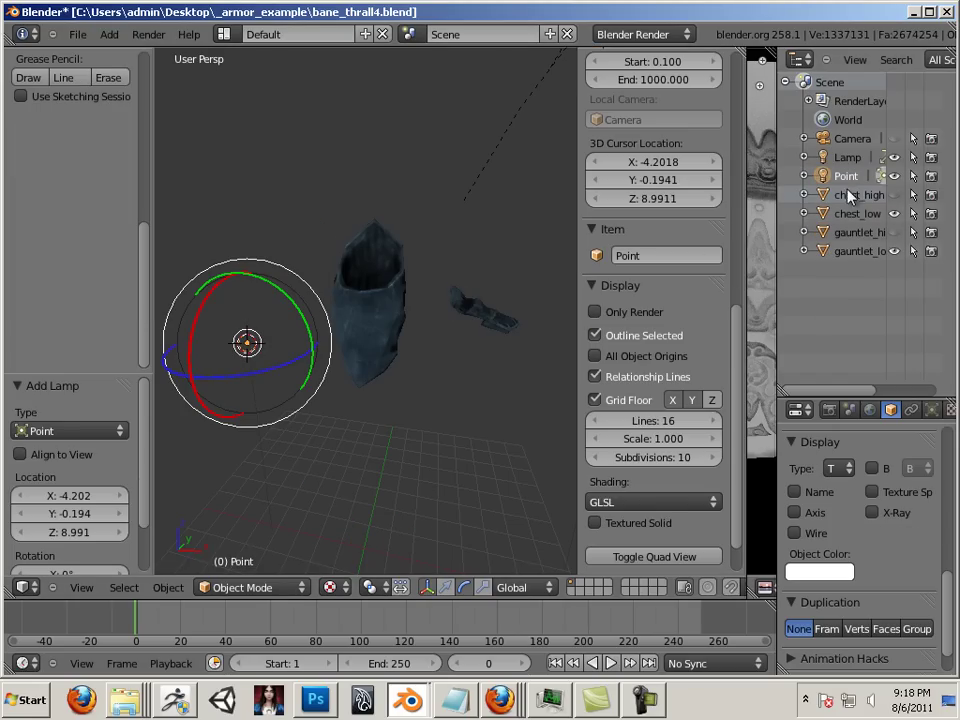
left_click(848, 158)
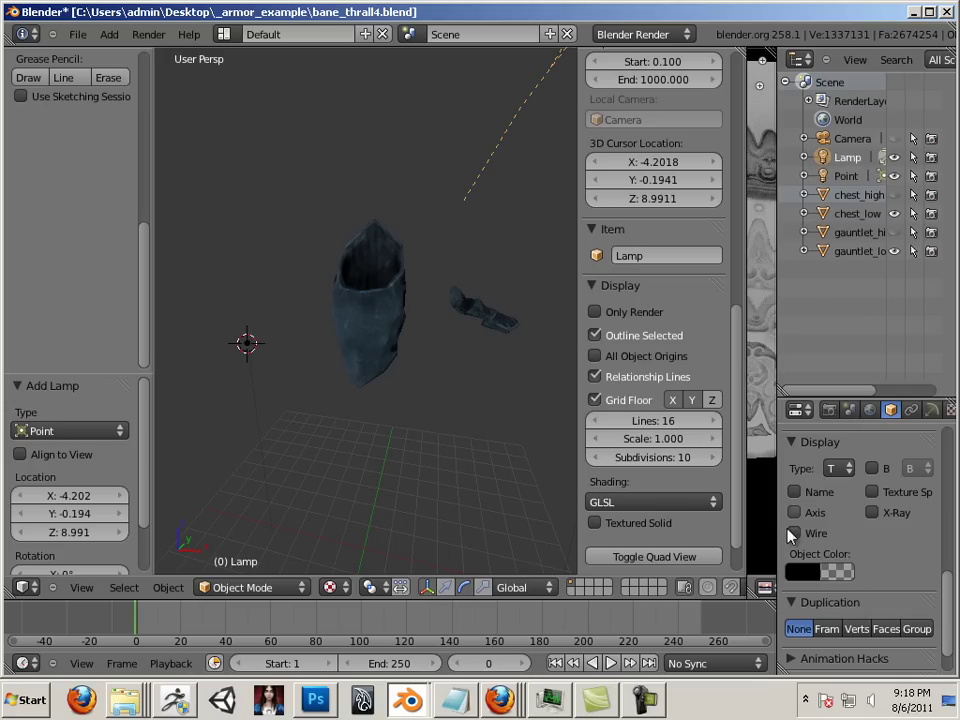
Set the Hemi Lamp's energy to 0.
left_click_drag(950, 612, 952, 455)
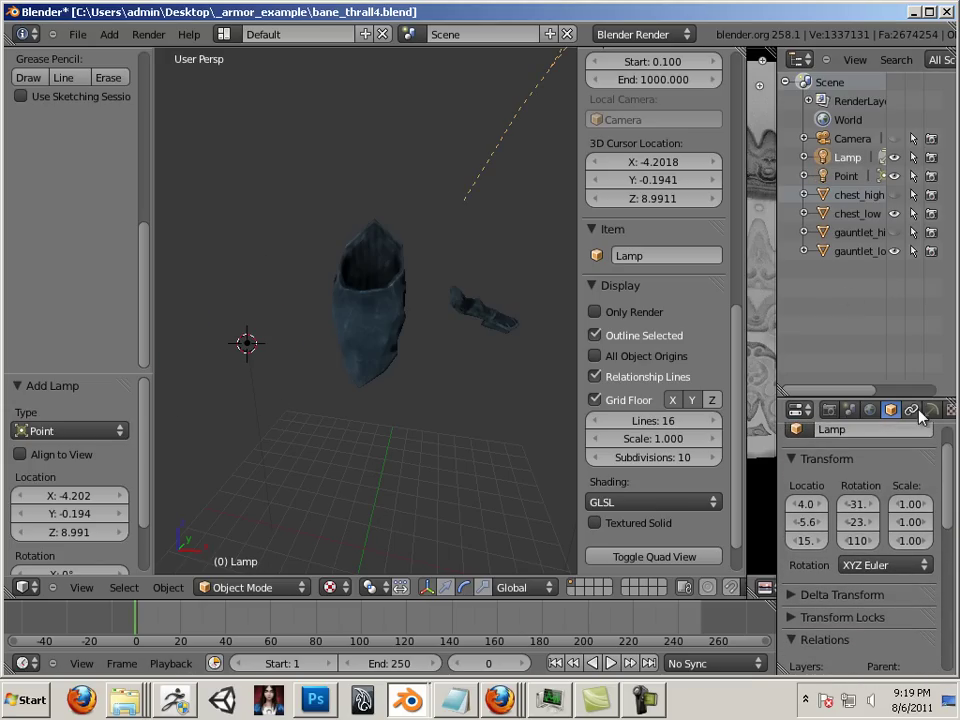
left_click(930, 410)
left_click_drag(837, 615, 776, 616)
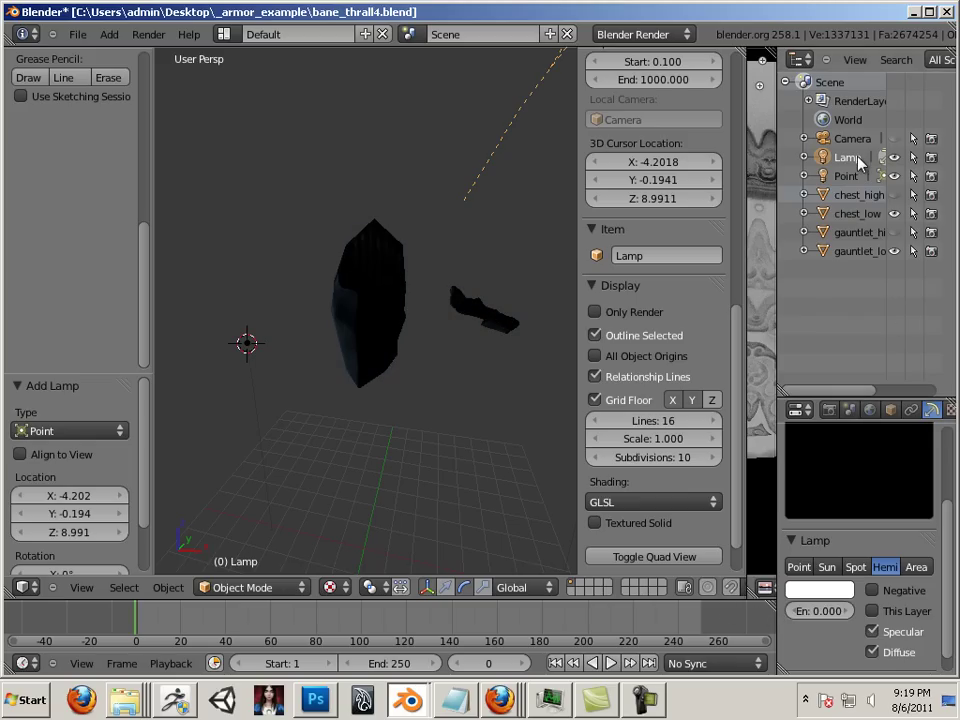
Enable the translate manipulator for the Point lamp, then move it along the X axis and raise it 2.595 units along Z.
left_click(846, 176)
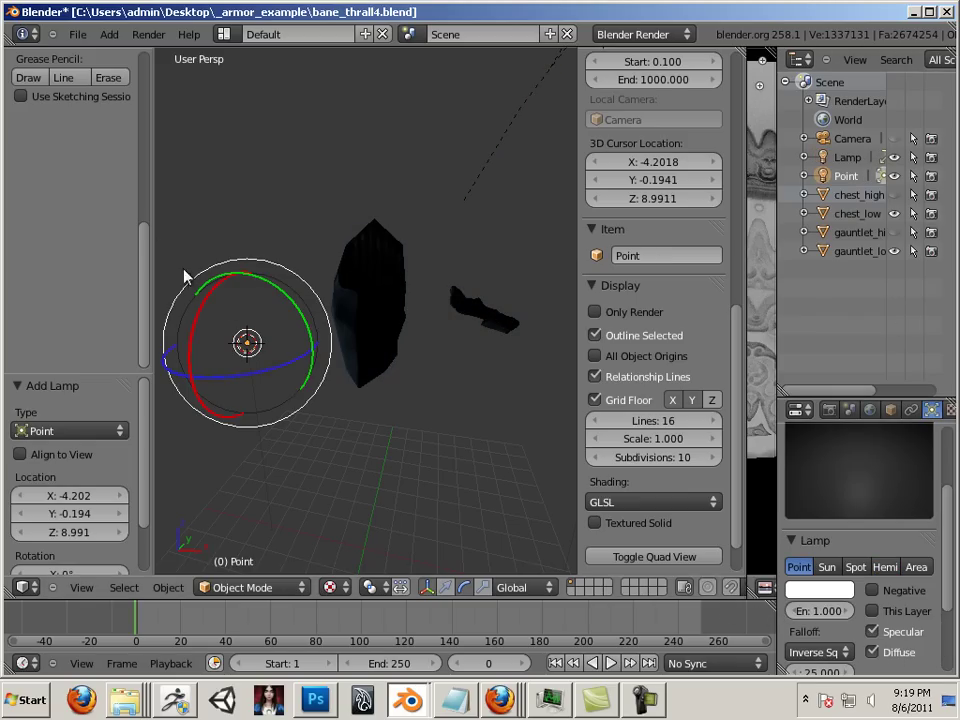
key("ctrl+alt+g")
mouse_move(294, 426)
middle_mouse_down()
mouse_move(428, 424)
mouse_move(313, 426)
middle_mouse_up()
left_click_drag(270, 402, 369, 379)
left_click_drag(317, 330, 311, 217)
Move the Point lamp freely by about -0.117 on X, 0.635 on Y and 0.088 on Z, beside the chest's collar.
middle_click_drag(305, 290, 373, 313)
scroll(428, 334, "up", 5)
middle_click_drag(428, 334, 391, 267)
scroll(391, 267, "down", 3)
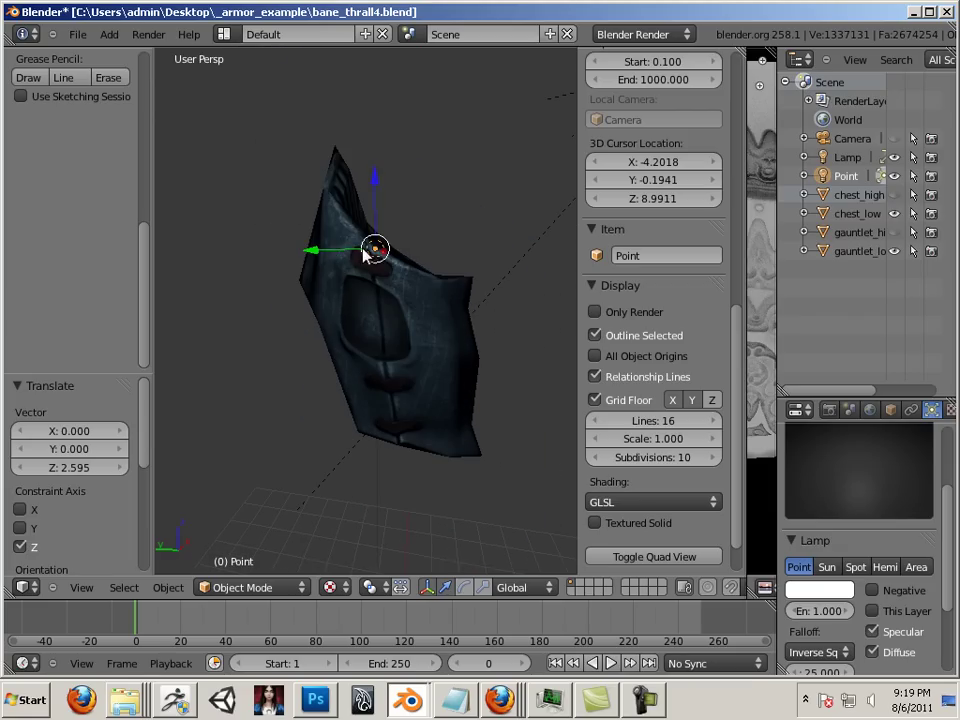
key("g")
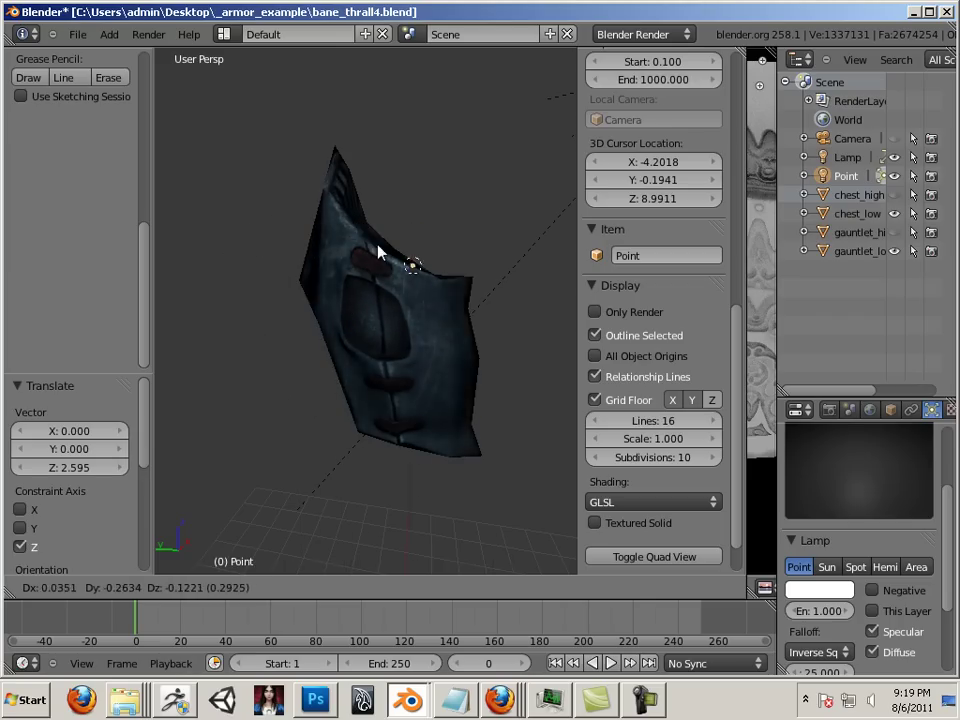
left_click(250, 234)
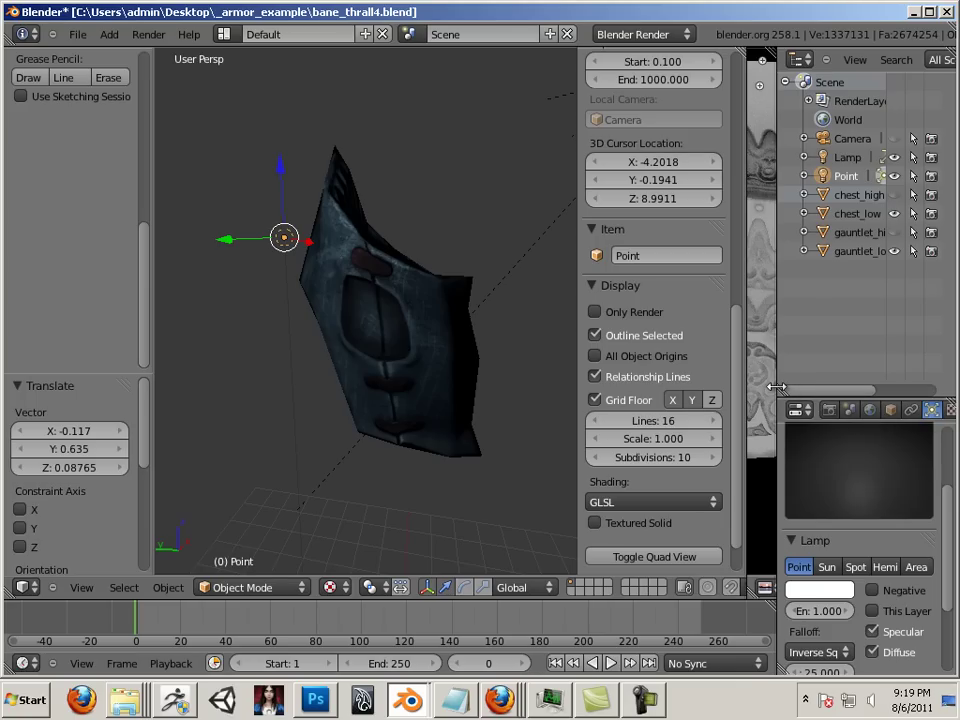
Widen the properties area and disable the cm texture in chest_low's banethrall_1 material, leaving only the nm texture active.
left_click_drag(746, 377, 607, 375)
left_click_drag(776, 364, 638, 366)
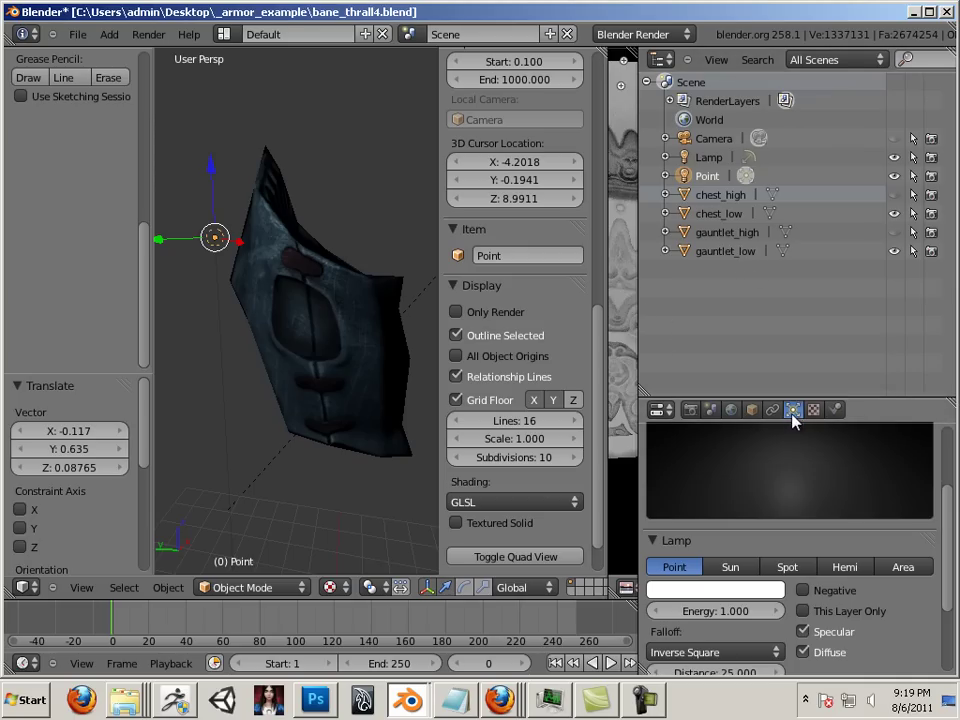
right_click(349, 339)
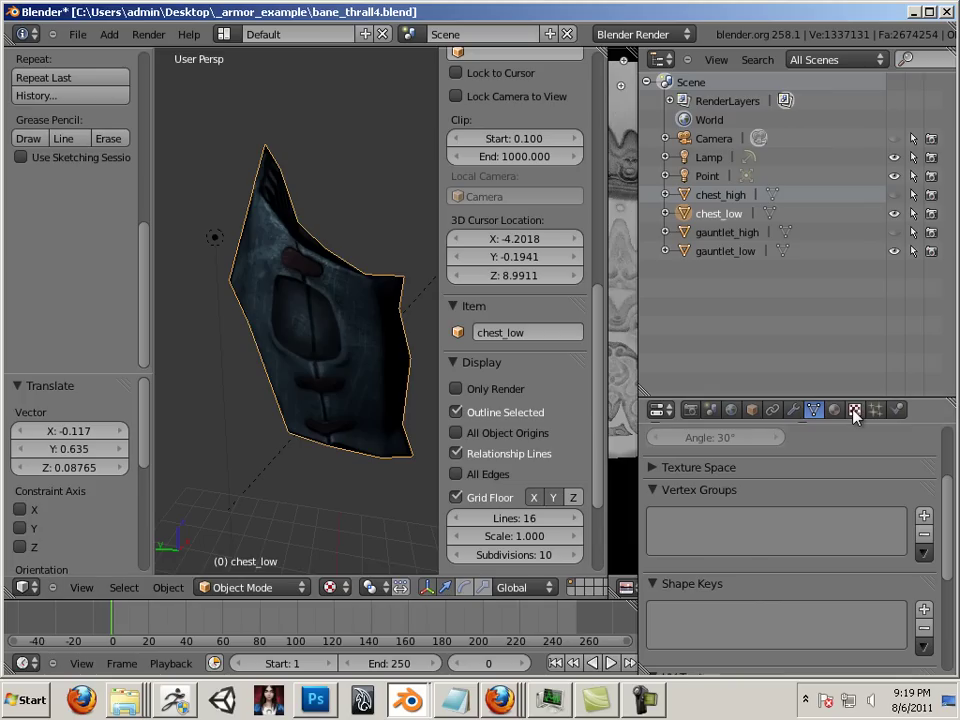
left_click(855, 410)
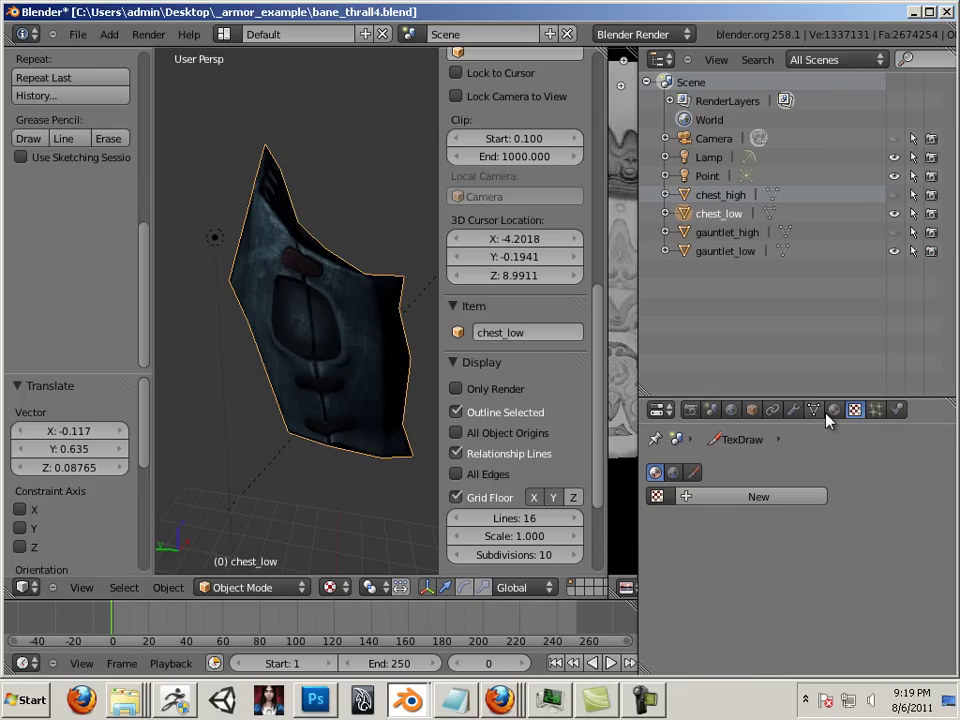
left_click(834, 410)
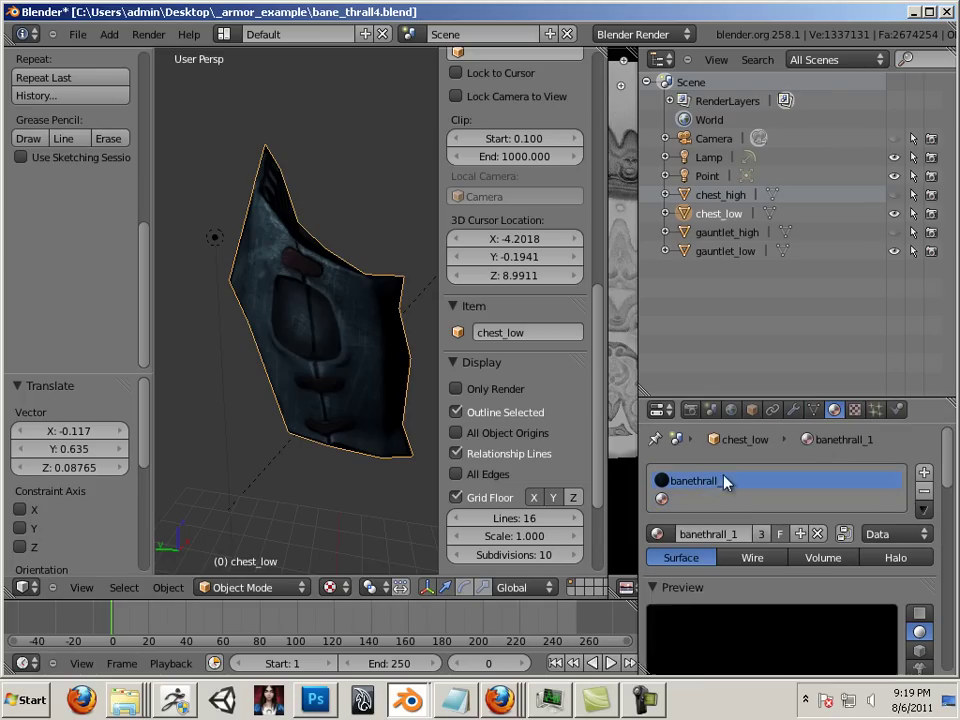
left_click(855, 410)
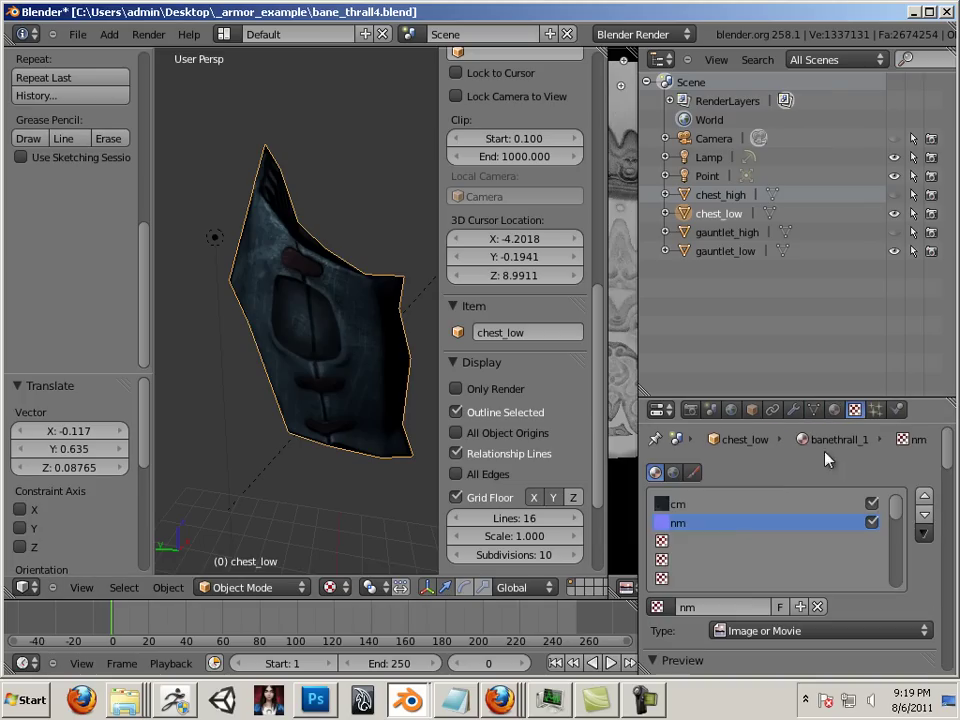
left_click(872, 504)
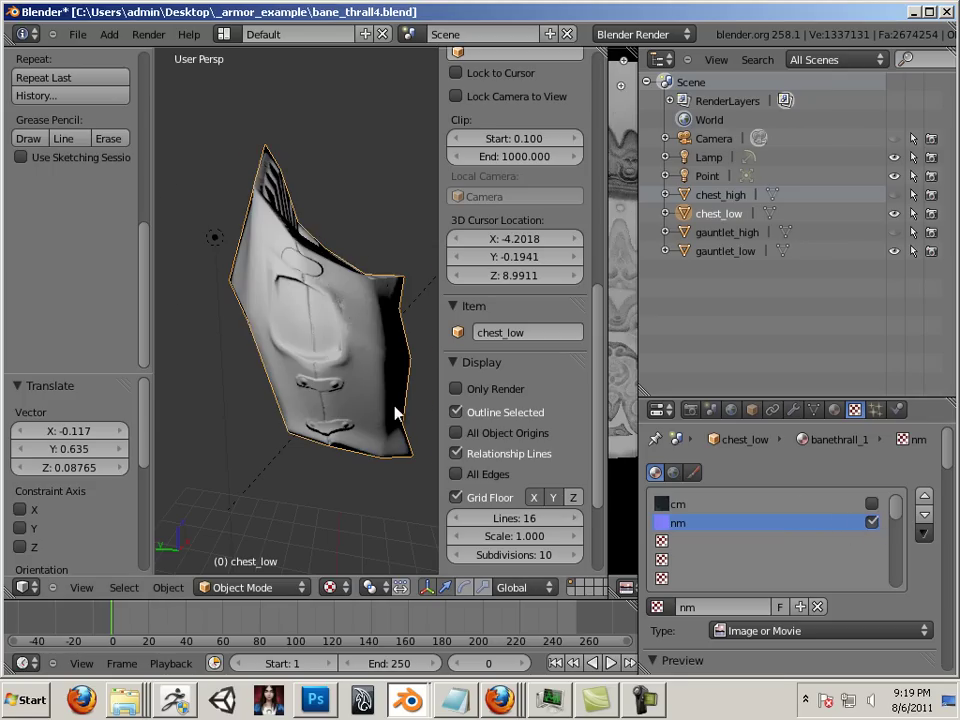
Narrow the properties area to give the image editor more room, and hide the 3D view's properties region.
scroll(384, 403, "up", 5)
middle_click_drag(372, 325, 300, 318)
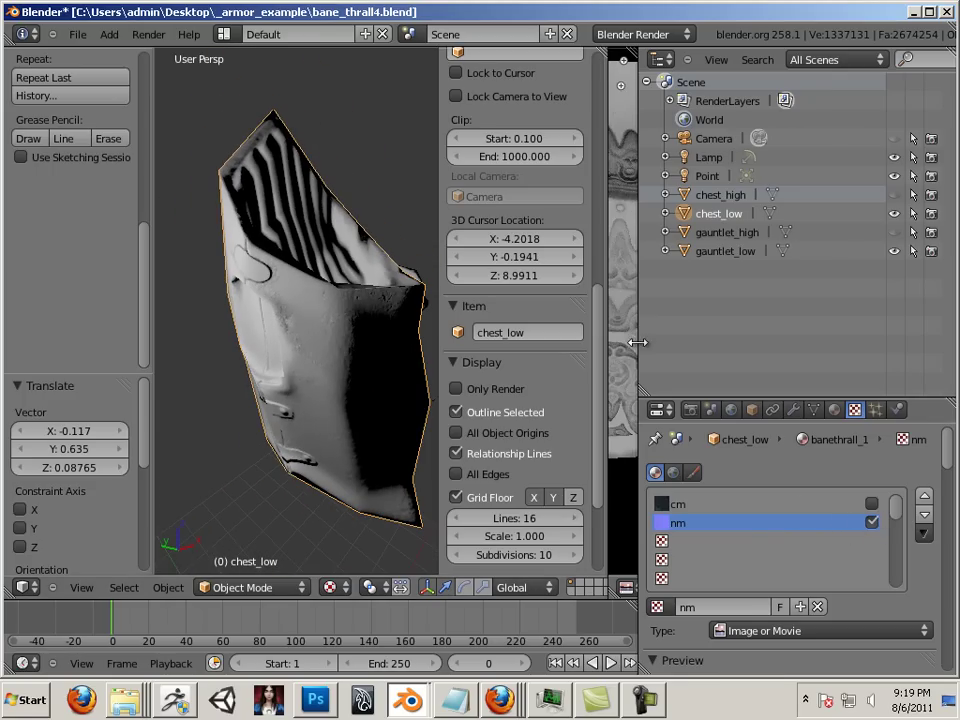
left_click_drag(637, 343, 781, 343)
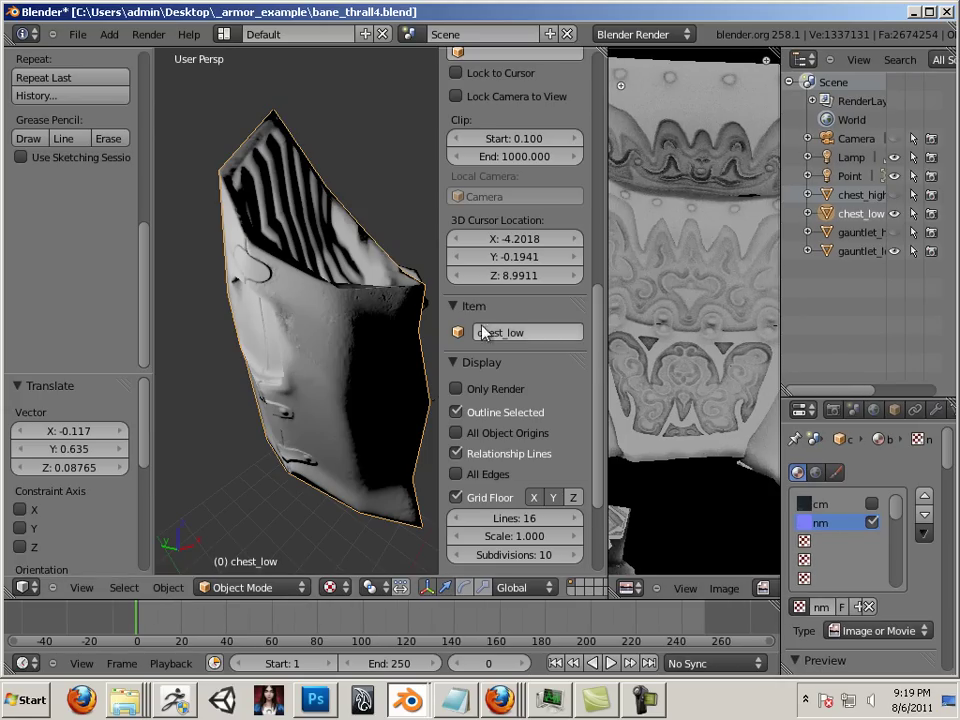
key("n")
Select the Point lamp and move it freely by about 2.436 on X, -2.437 on Y and 0.414 on Z.
scroll(443, 340, "down", 3)
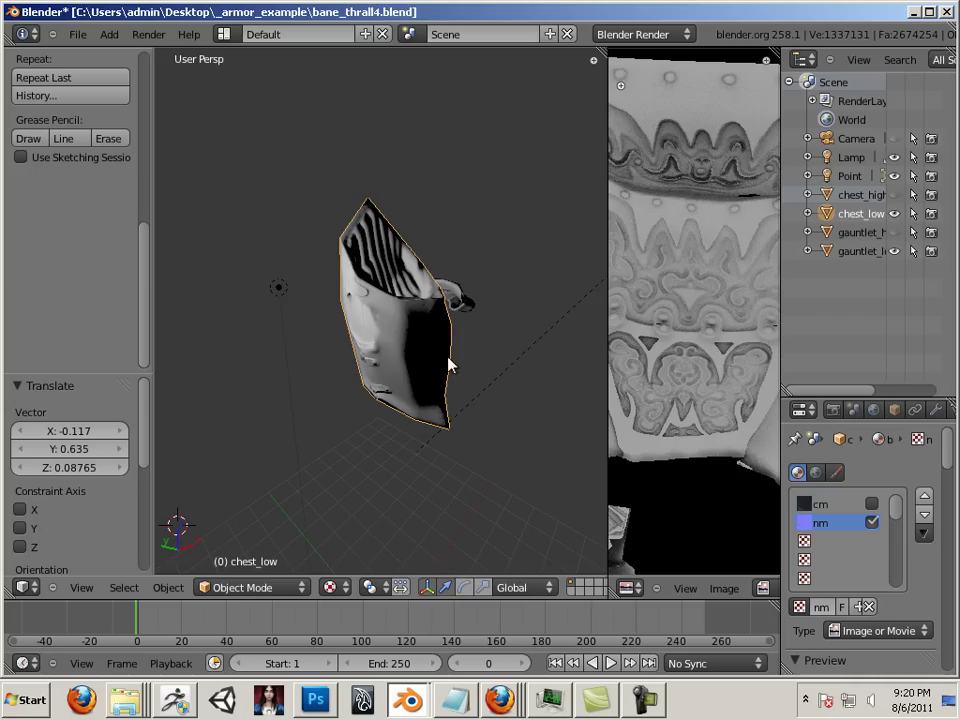
middle_click_drag(437, 370, 302, 302)
right_click(302, 298)
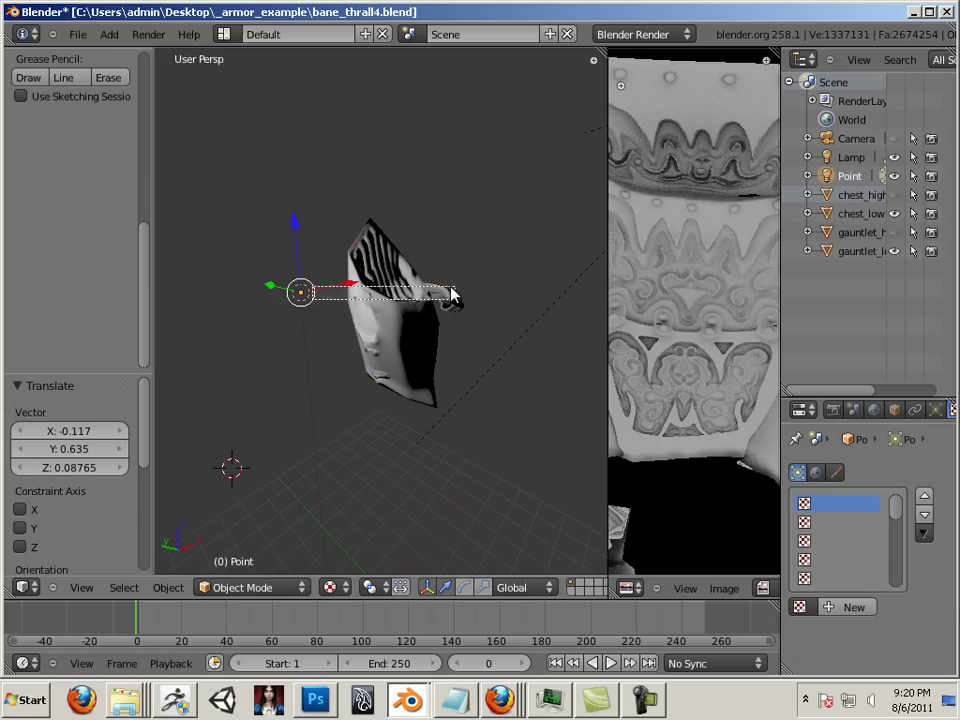
key("g")
left_click(489, 282)
Move the Point lamp along the X axis toward the gauntlet, then 1.261 units along Y.
middle_click_drag(519, 328, 356, 376)
key("g")
key("x")
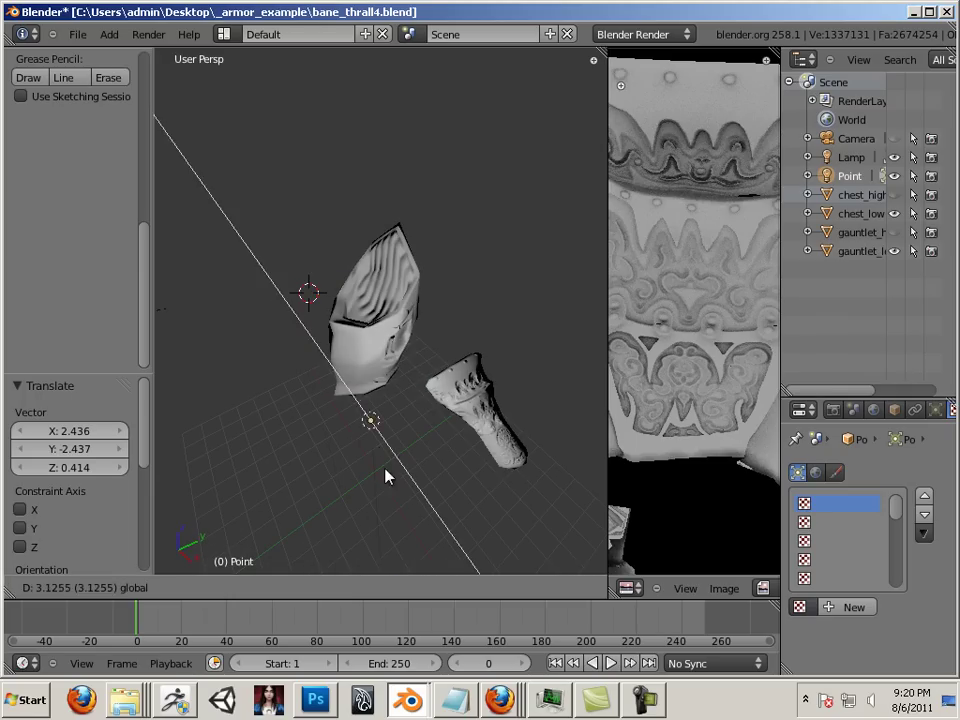
left_click(418, 448)
key("g")
key("y")
left_click(510, 411)
Move the Point lamp freely by about 0.331 on X, 1.074 on Y and -0.458 on Z, just above the gauntlet.
middle_click_drag(510, 411, 476, 414)
scroll(476, 414, "up", 6)
scroll(497, 367, "down", 4)
middle_click_drag(489, 369, 445, 380)
scroll(480, 375, "down", 1)
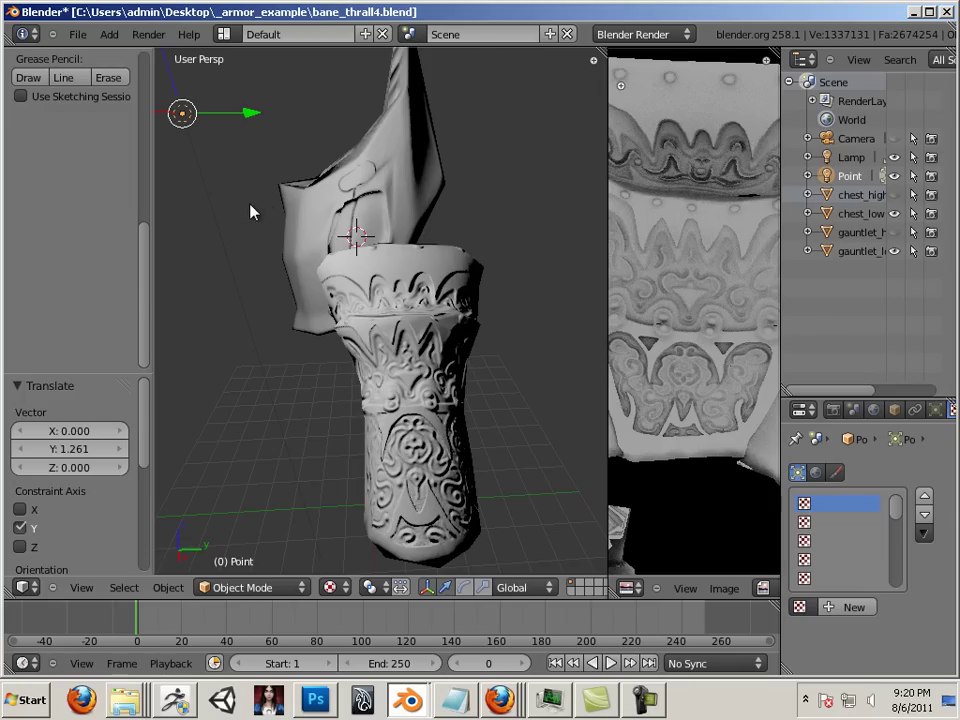
key("g")
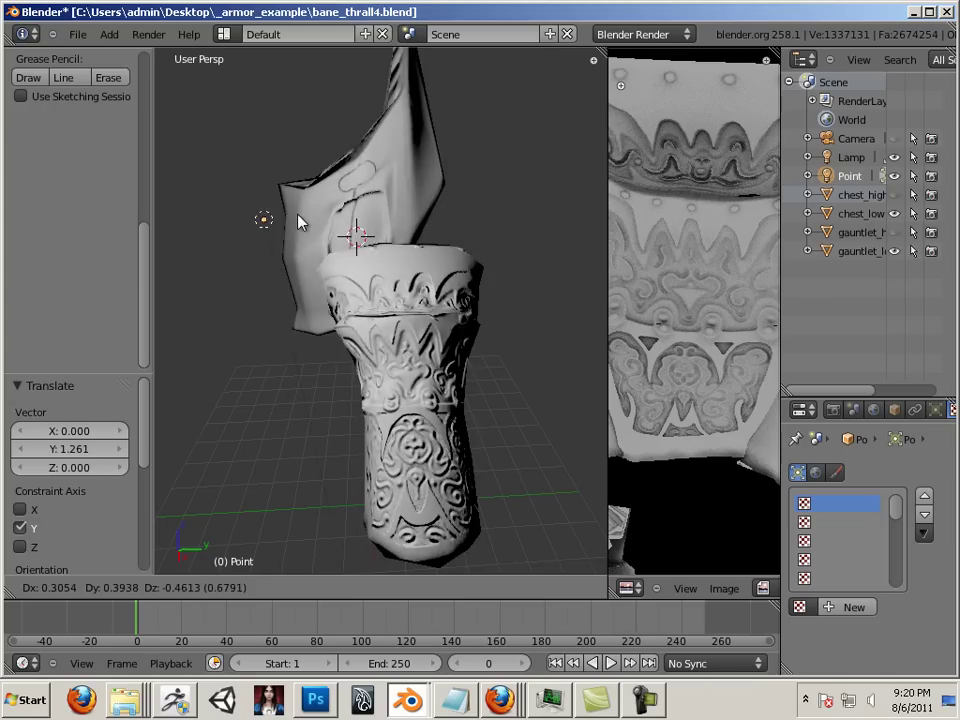
left_click(409, 235)
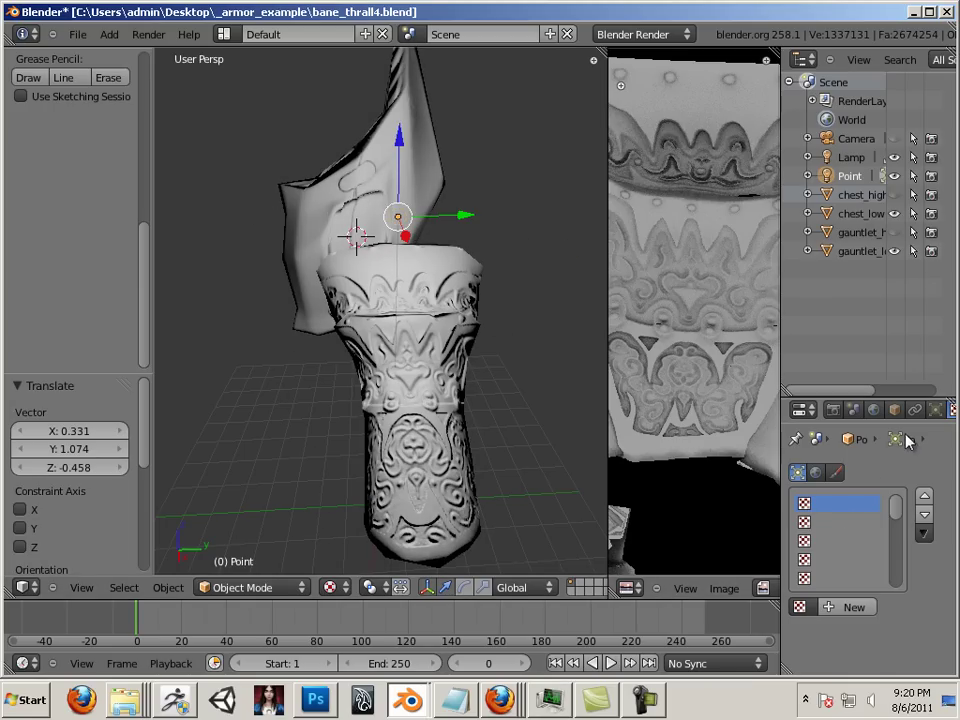
Enable the cm texture again in gauntlet_low's material and check the textured gauntlet up close.
right_click(341, 337)
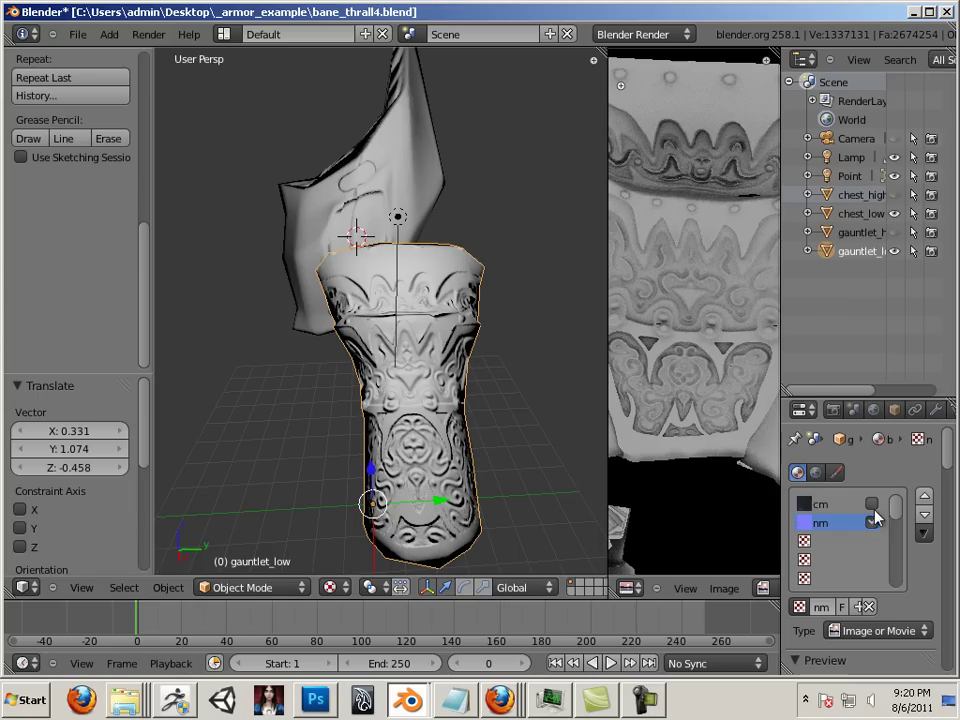
left_click(872, 505)
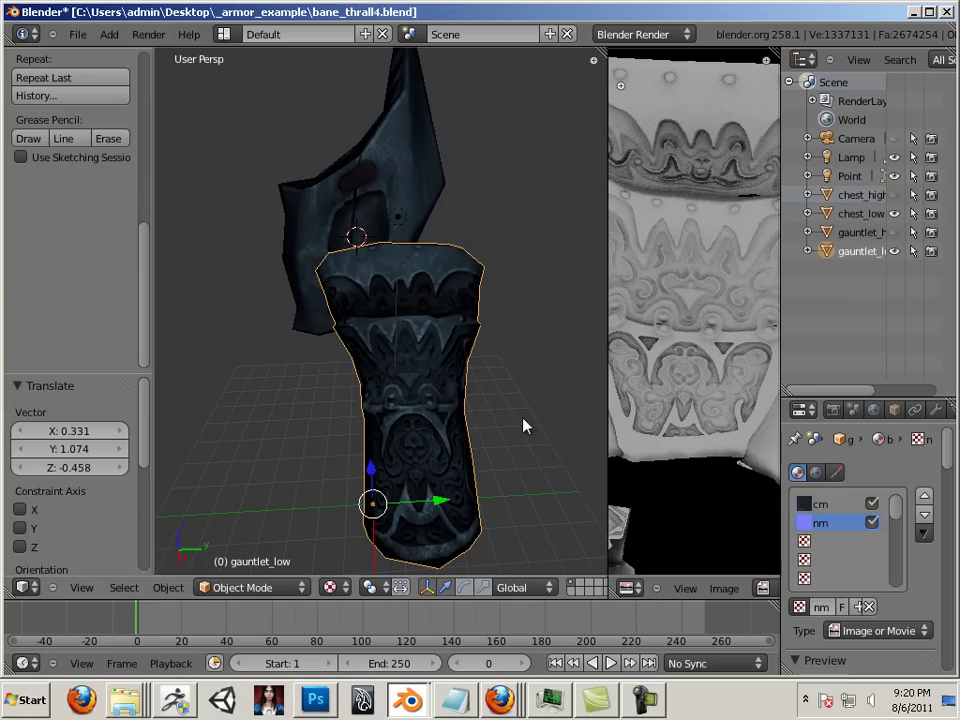
middle_click_drag(508, 416, 501, 401)
scroll(506, 401, "up", 3)
scroll(502, 404, "down", 1)
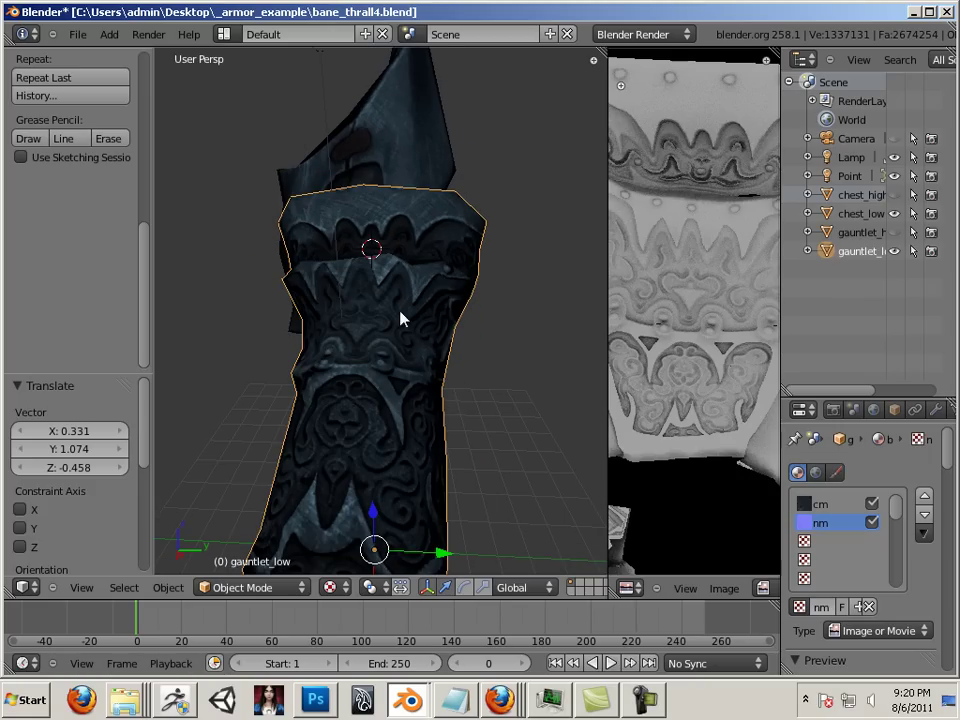
Select the Point lamp and move it -9.211 units along X, past the chest.
middle_click_drag(360, 403, 480, 424)
scroll(433, 396, "down", 5)
right_click(490, 273)
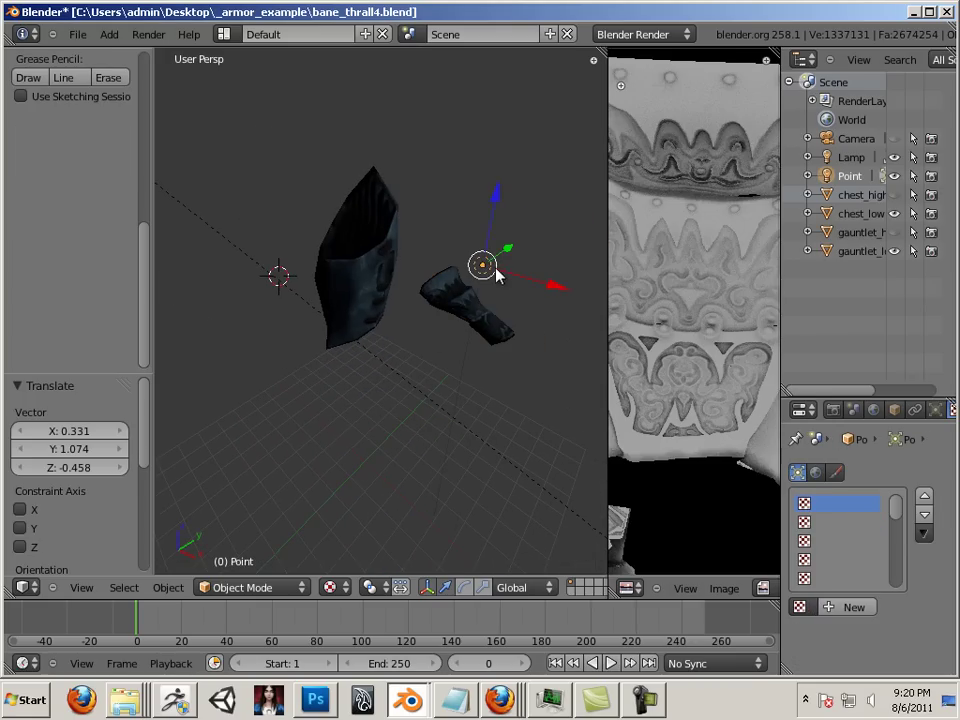
left_click_drag(557, 289, 421, 246)
left_click(340, 229)
Move the Point lamp along the Y axis and 2.006 units along X, then check the lit chest from several angles.
middle_click_drag(340, 229, 380, 328)
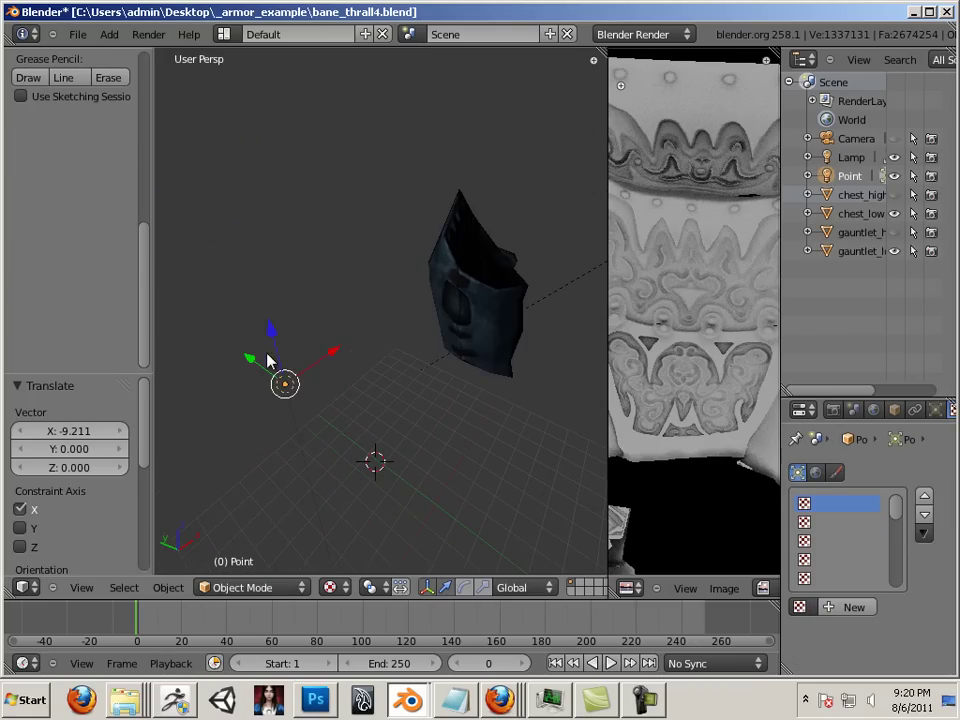
left_click_drag(258, 362, 580, 355)
middle_click_drag(476, 444, 409, 396)
left_click_drag(409, 396, 563, 388)
middle_click_drag(563, 388, 429, 407)
scroll(465, 368, "up", 4)
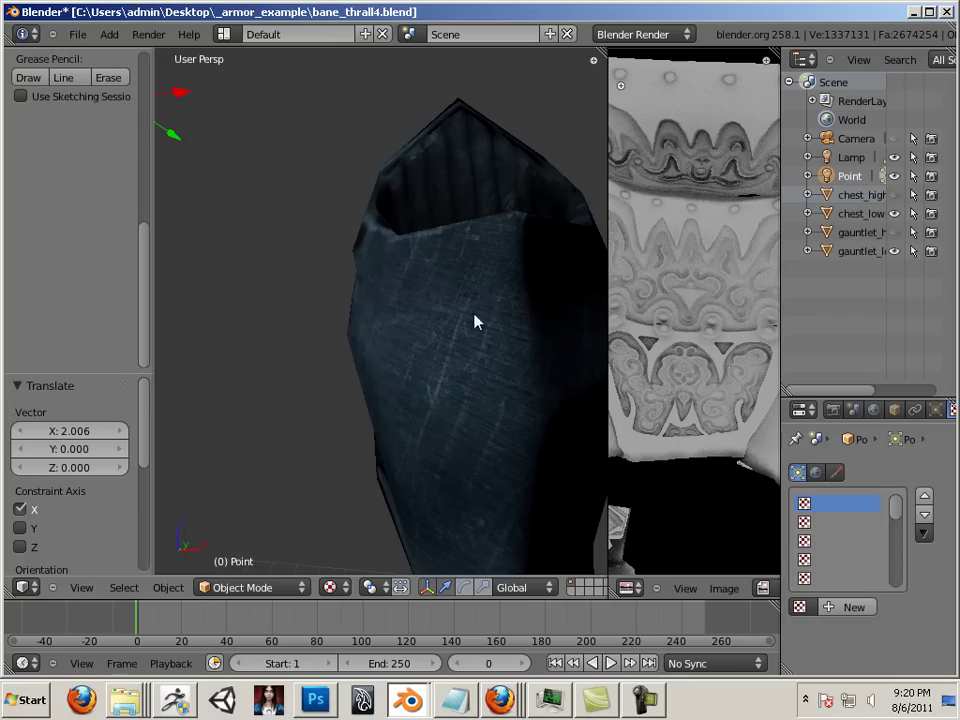
middle_click_drag(515, 459, 358, 258)
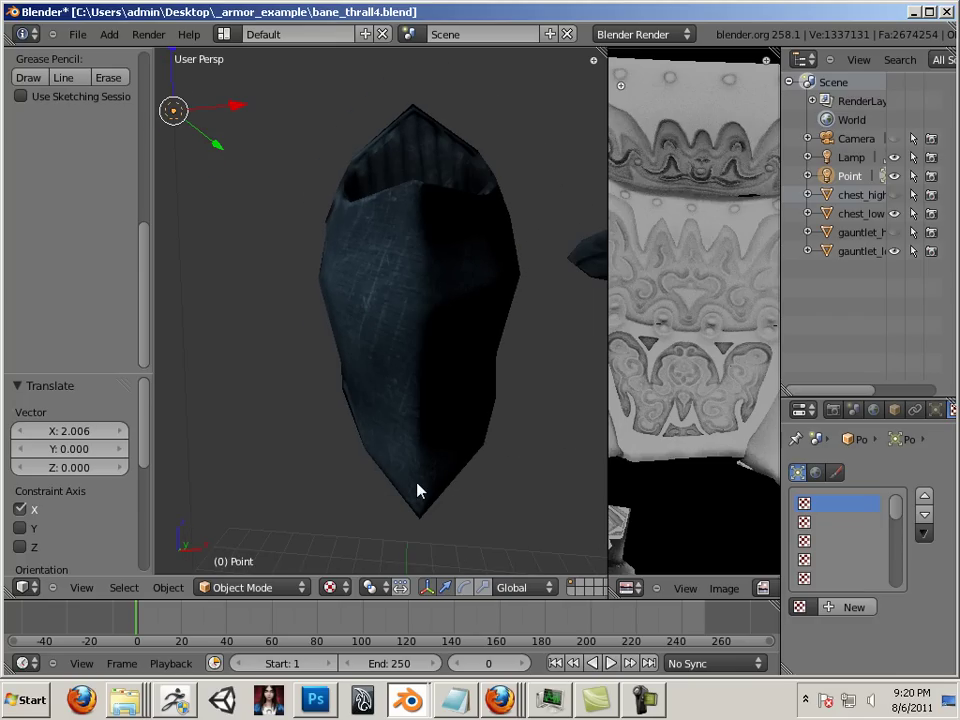
middle_click_drag(318, 487, 293, 443)
middle_click_drag(304, 308, 338, 371)
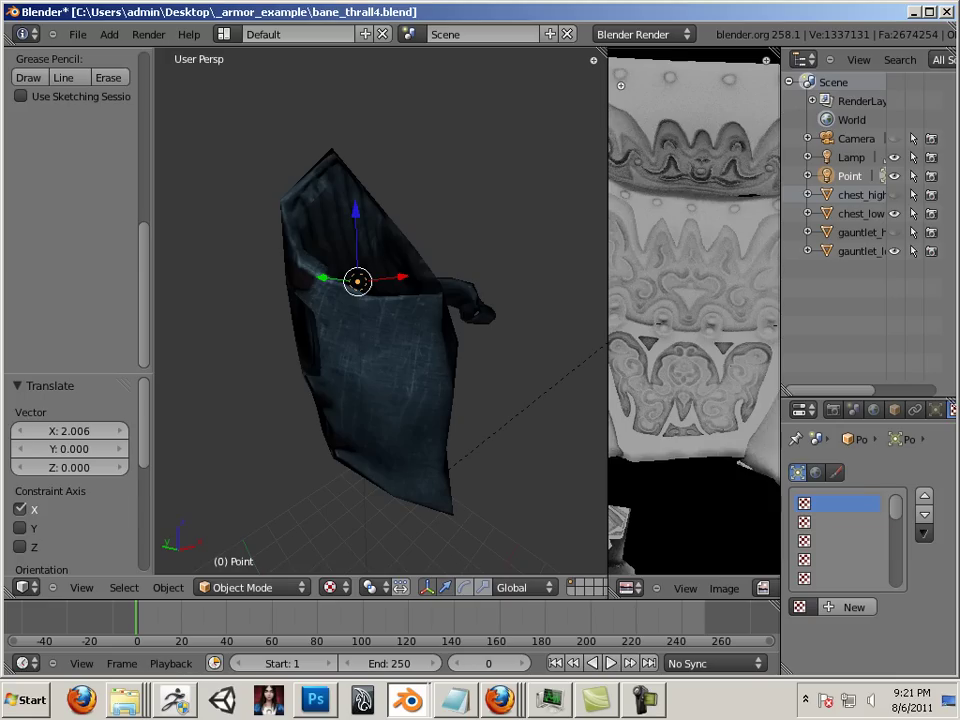
Switch to Photoshop, select the Brightness/Contrast layer in banethrall_cm.psd and choose the 24 px spatter brush.
key("alt+Tab")
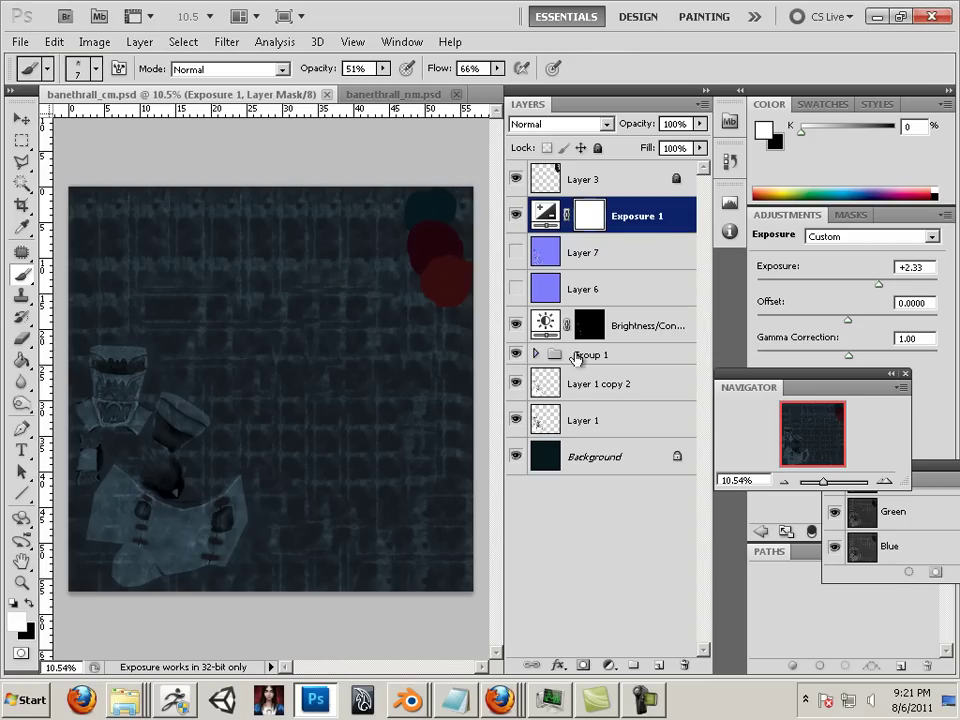
left_click(583, 340)
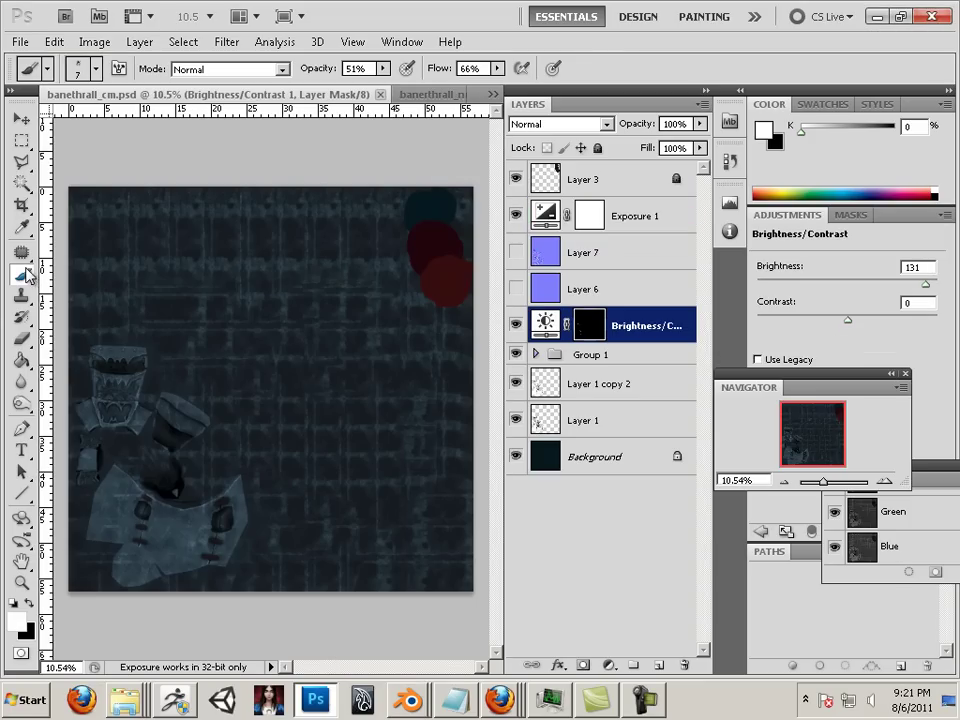
left_click(96, 70)
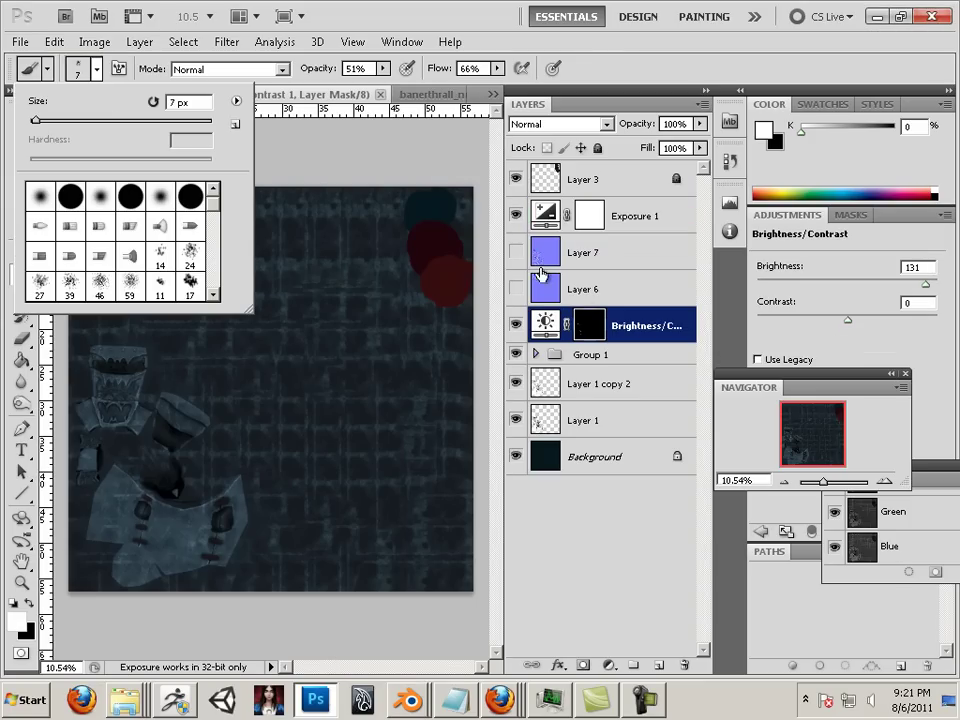
left_click(188, 252)
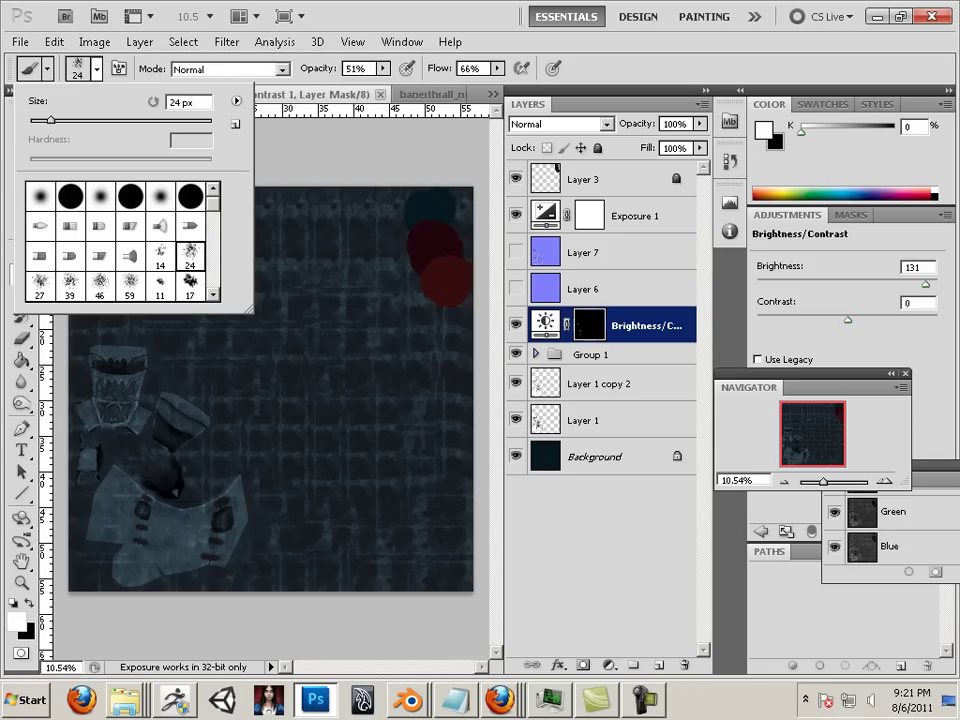
Enlarge the spatter brush and paint white on the Brightness/Contrast mask to brighten a patch of the chest's metal at 100% zoom.
left_click_drag(822, 484, 834, 482)
mouse_move(812, 432)
left_mouse_down()
mouse_move(797, 444)
mouse_move(805, 452)
mouse_move(790, 456)
mouse_move(801, 448)
mouse_move(802, 457)
left_mouse_up()
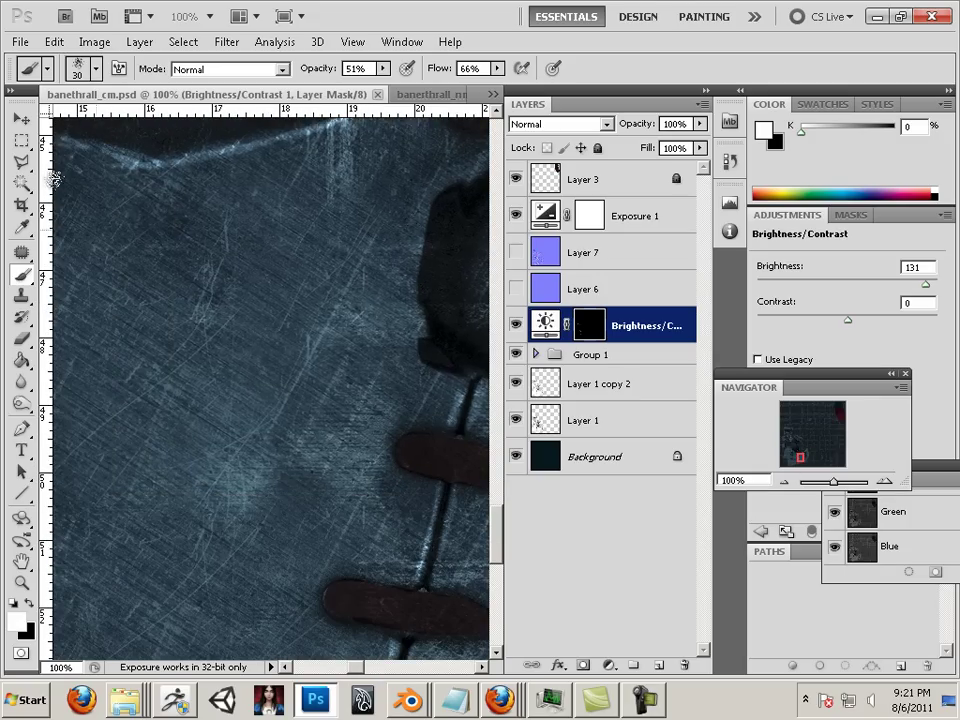
key("bracketright")
key("bracketright")
key("bracketright")
key("bracketright")
key("bracketright")
key("bracketright")
key("bracketright")
key("bracketright")
key("bracketright")
key("bracketright")
mouse_move(150, 260)
left_mouse_down()
mouse_move(204, 330)
mouse_move(214, 320)
left_mouse_up()
Paint white on the Brightness/Contrast mask over the middle of the chest plate, reducing the spatter brush from 300 to 90 px.
key("bracketleft")
key("bracketleft")
key("bracketleft")
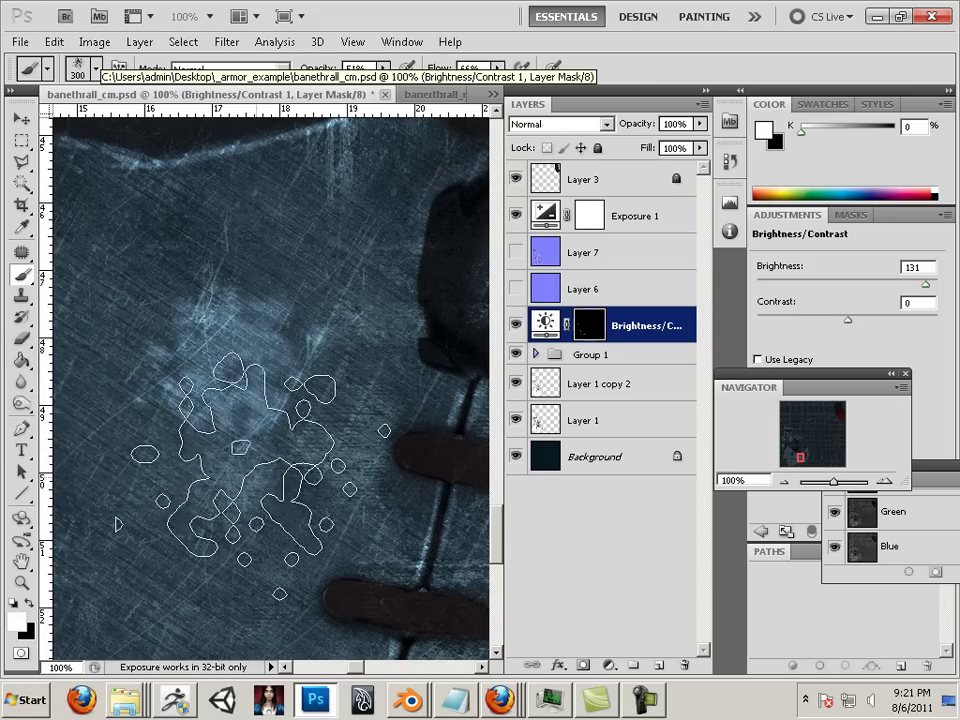
key("bracketleft")
key("bracketleft")
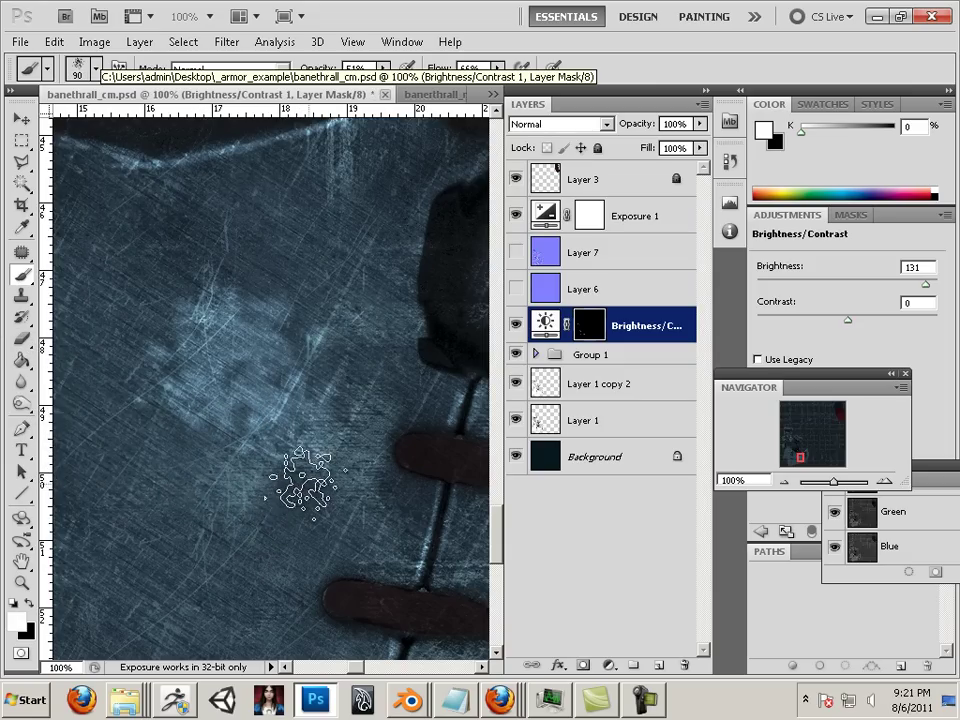
Reduce the spatter brush to 40 px and extend the brightened wear around the lower part of the chest plate's central patch.
key("bracketleft")
key("bracketleft")
key("bracketleft")
key("bracketleft")
key("bracketleft")
key("bracketleft")
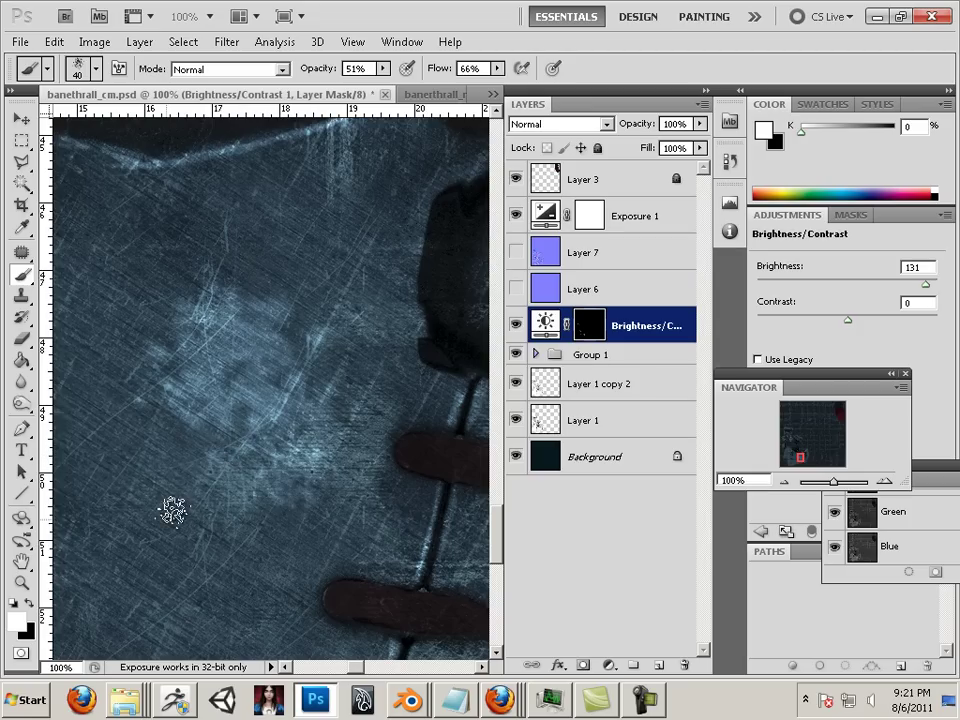
mouse_move(181, 418)
left_mouse_down()
mouse_move(141, 423)
mouse_move(130, 396)
mouse_move(102, 427)
mouse_move(74, 438)
mouse_move(67, 479)
mouse_move(104, 545)
mouse_move(147, 394)
mouse_move(146, 361)
mouse_move(179, 332)
mouse_move(199, 290)
mouse_move(238, 280)
mouse_move(317, 358)
left_mouse_up()
mouse_move(213, 549)
left_mouse_down()
mouse_move(364, 422)
mouse_move(343, 409)
mouse_move(360, 501)
mouse_move(244, 587)
mouse_move(103, 551)
mouse_move(343, 390)
mouse_move(314, 520)
mouse_move(319, 538)
mouse_move(335, 492)
left_mouse_up()
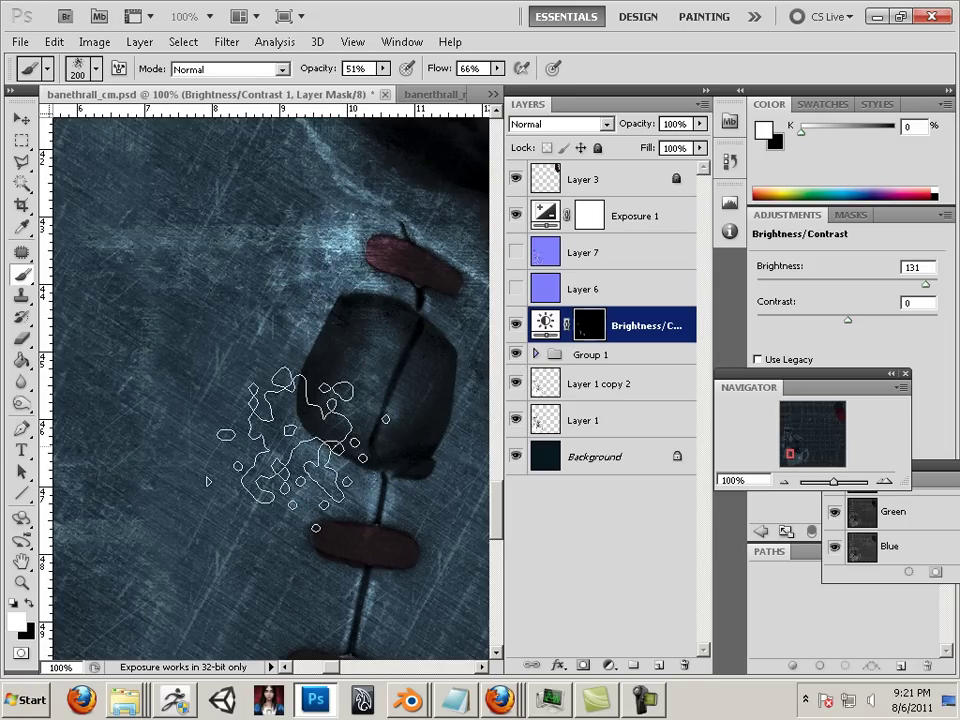
Brighten the metal around the stitched straps on both chest seams with the spatter brush at 200 px.
scroll(193, 545, "down", 4)
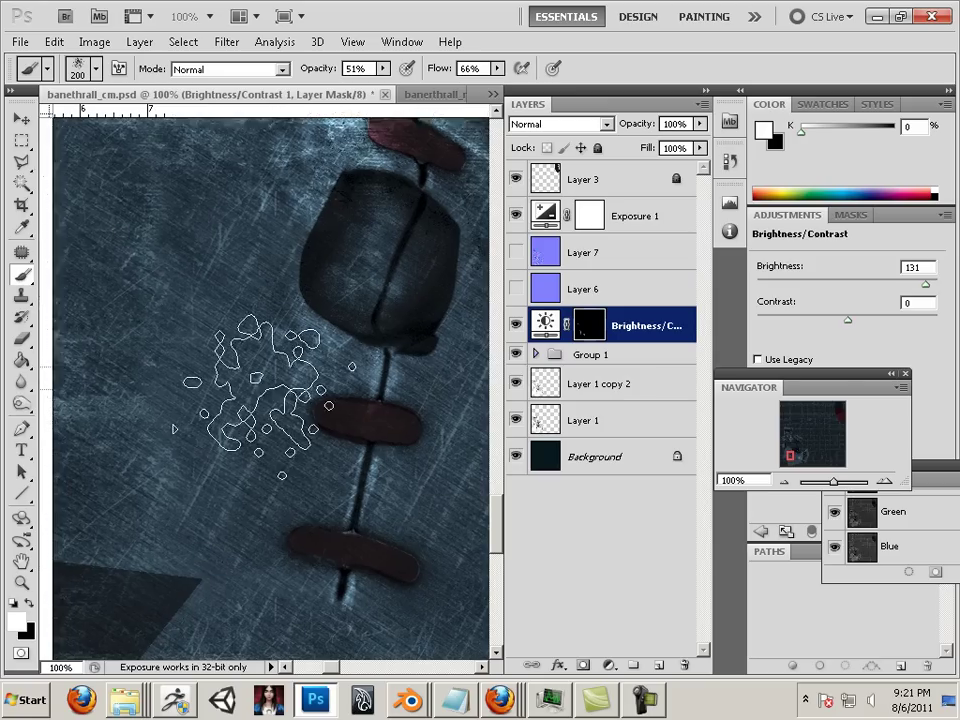
left_click_drag(265, 572, 255, 498)
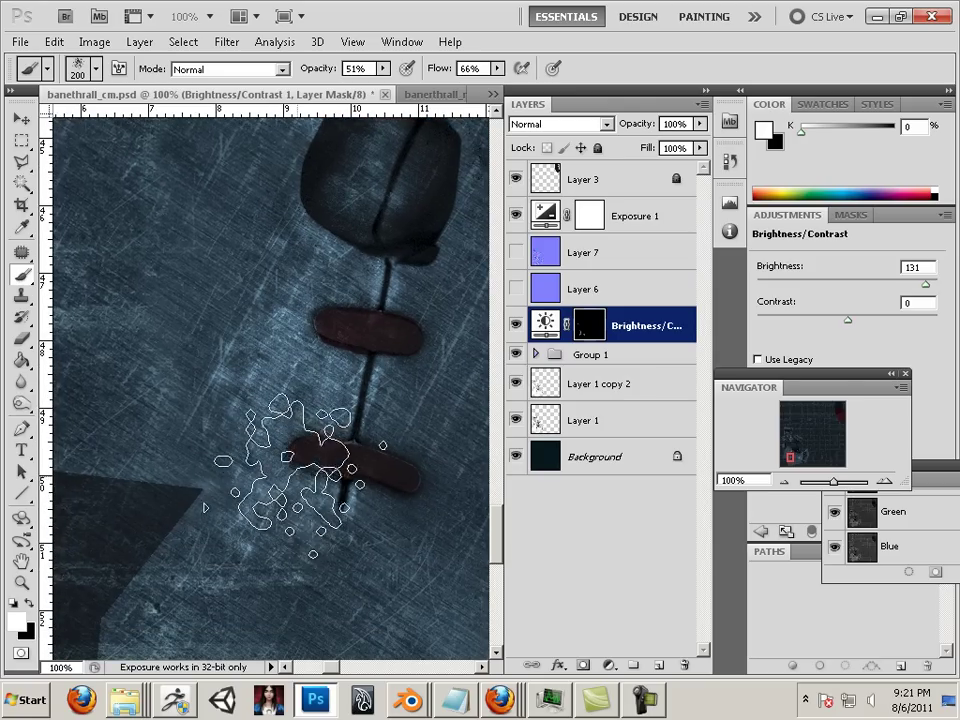
mouse_move(368, 571)
left_mouse_down()
mouse_move(386, 690)
mouse_move(343, 504)
mouse_move(296, 444)
mouse_move(328, 531)
mouse_move(296, 508)
mouse_move(358, 549)
mouse_move(251, 388)
mouse_move(148, 393)
mouse_move(210, 459)
mouse_move(328, 514)
mouse_move(328, 497)
mouse_move(345, 490)
mouse_move(238, 300)
mouse_move(152, 405)
mouse_move(302, 480)
mouse_move(295, 476)
mouse_move(317, 542)
mouse_move(283, 565)
left_mouse_up()
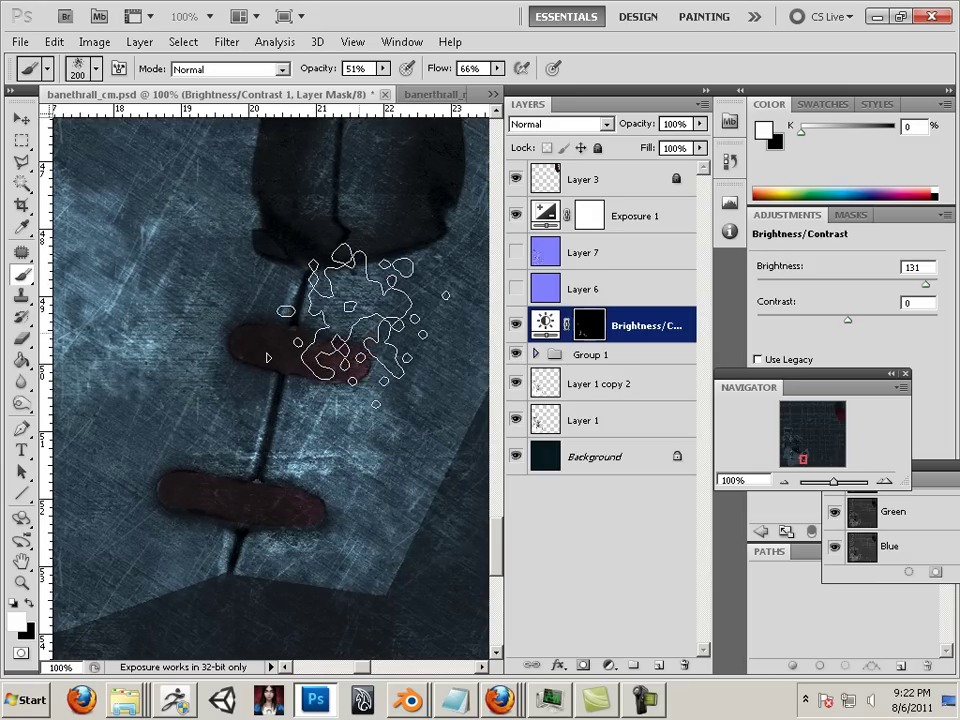
mouse_move(388, 268)
left_mouse_down()
mouse_move(356, 422)
mouse_move(358, 468)
mouse_move(329, 497)
mouse_move(349, 476)
left_mouse_up()
Swap the paint color to black, reduce the spatter brush to 30 px and tone down the brightening beside the lower strap of the chest's right seam.
key("ctrl+alt+backslash")
left_click(28, 612)
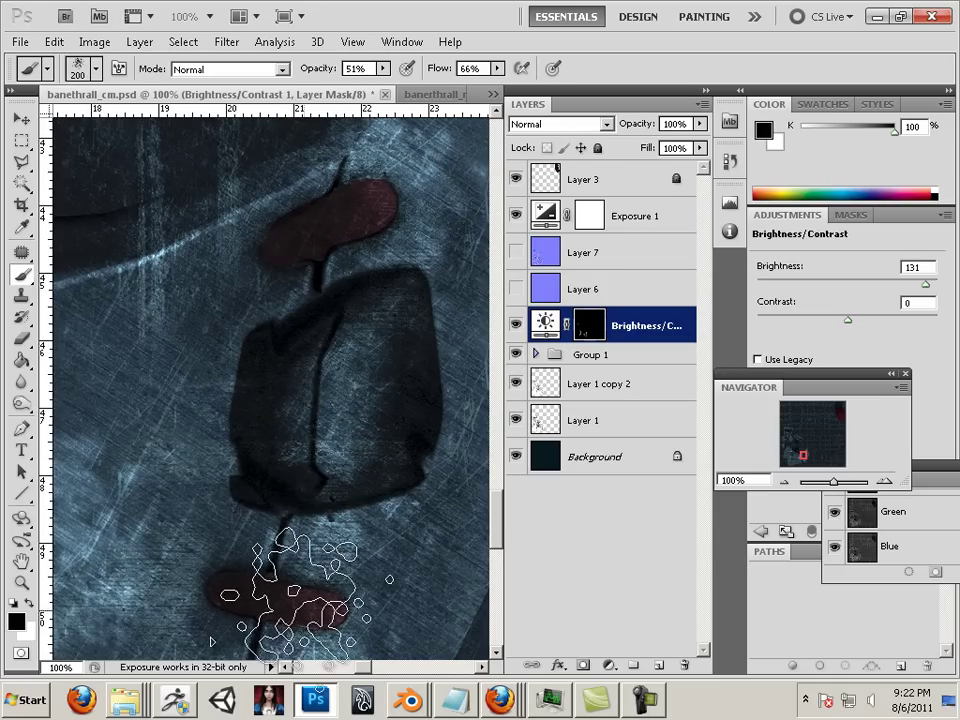
key("bracketleft")
key("bracketleft")
key("bracketleft")
key("bracketleft")
key("bracketleft")
key("bracketleft")
key("bracketleft")
key("bracketleft")
key("bracketleft")
key("bracketleft")
key("bracketleft")
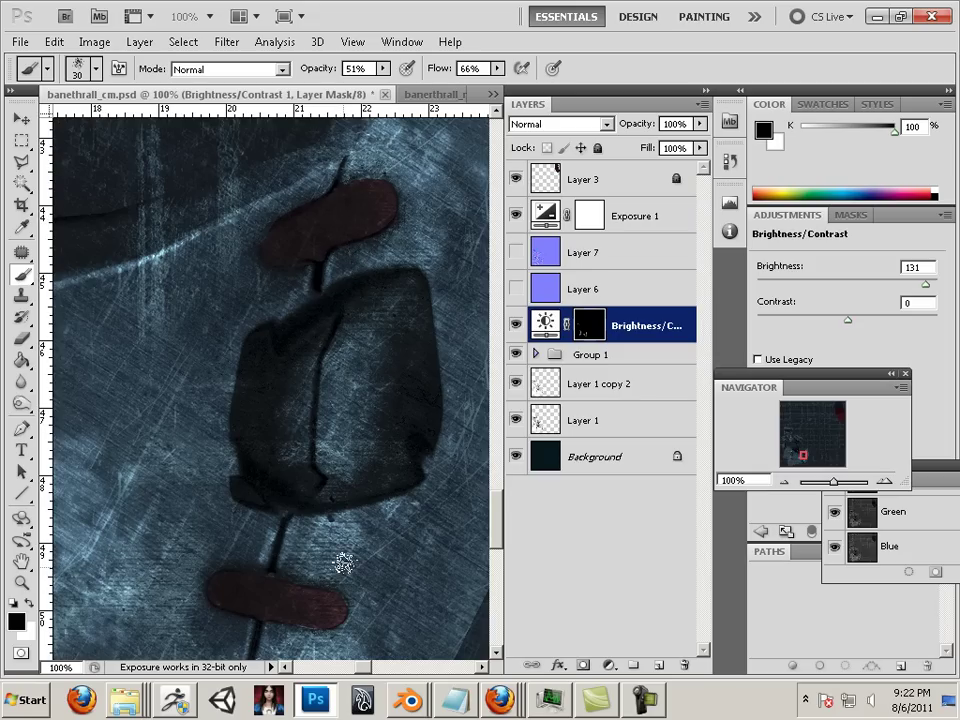
left_click_drag(339, 561, 373, 604)
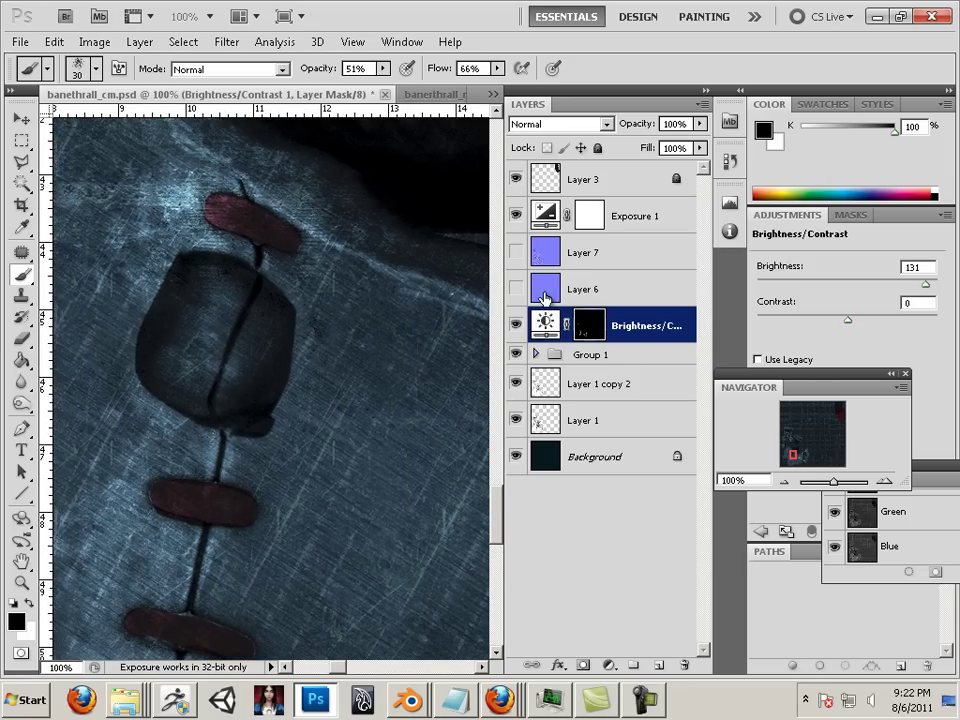
Move the Hue/Saturation layer out of Group 1 to above Brightness/Contrast and set its saturation to -82.
left_click(536, 355)
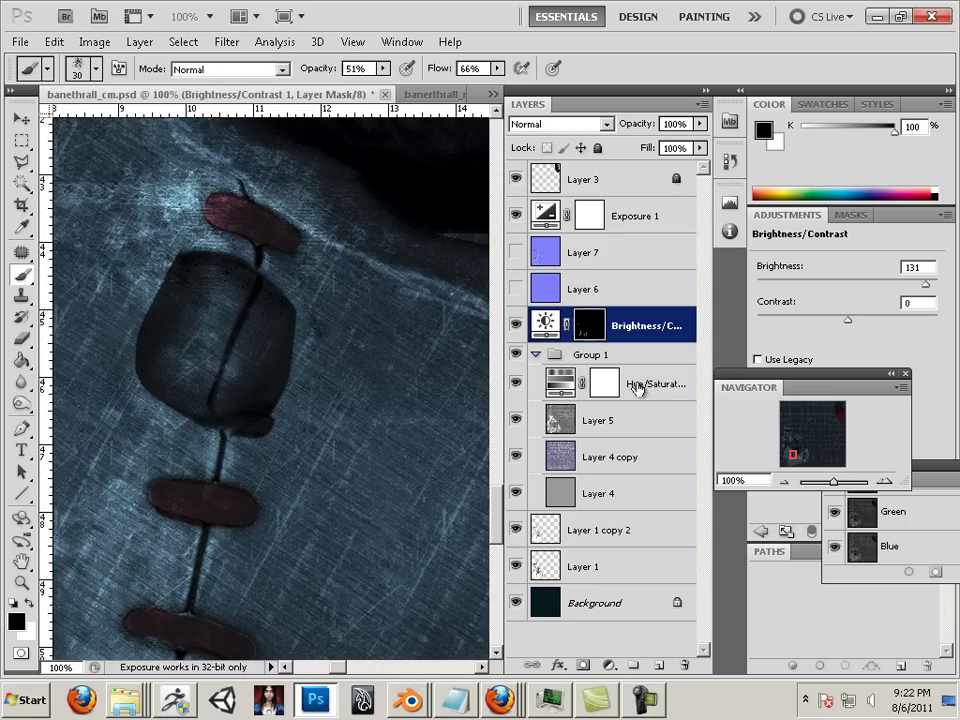
left_click_drag(651, 383, 635, 310)
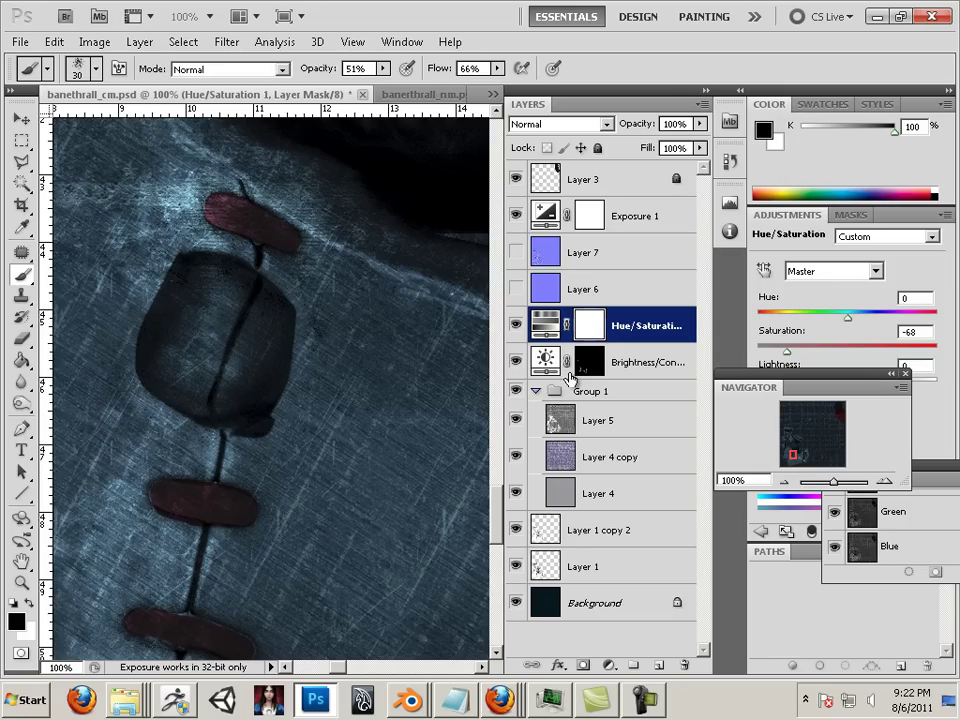
left_click(630, 366)
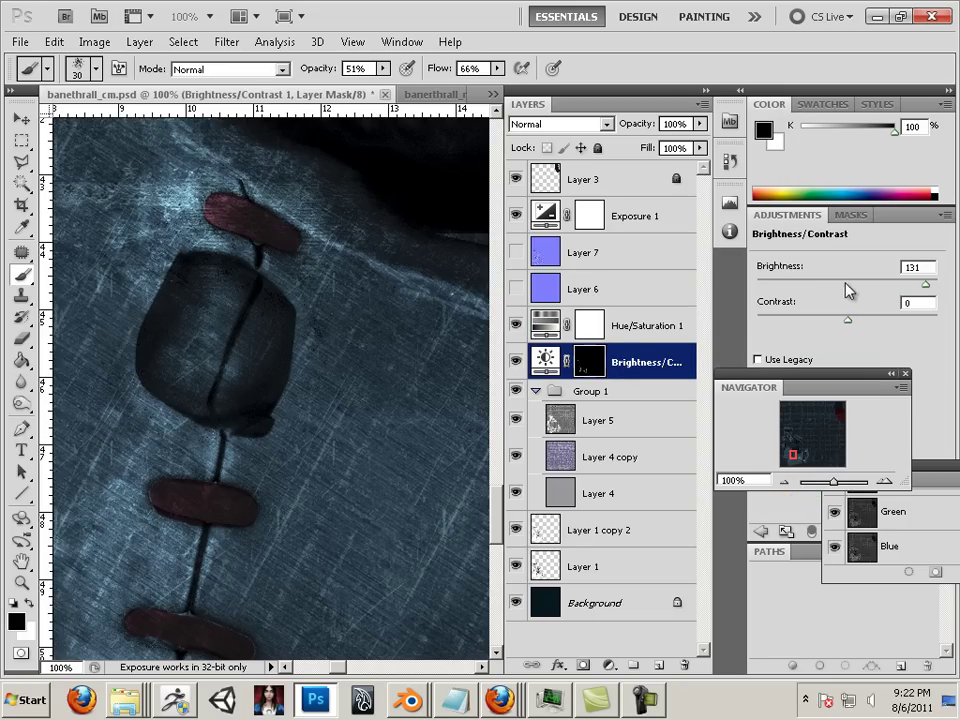
left_click(668, 334)
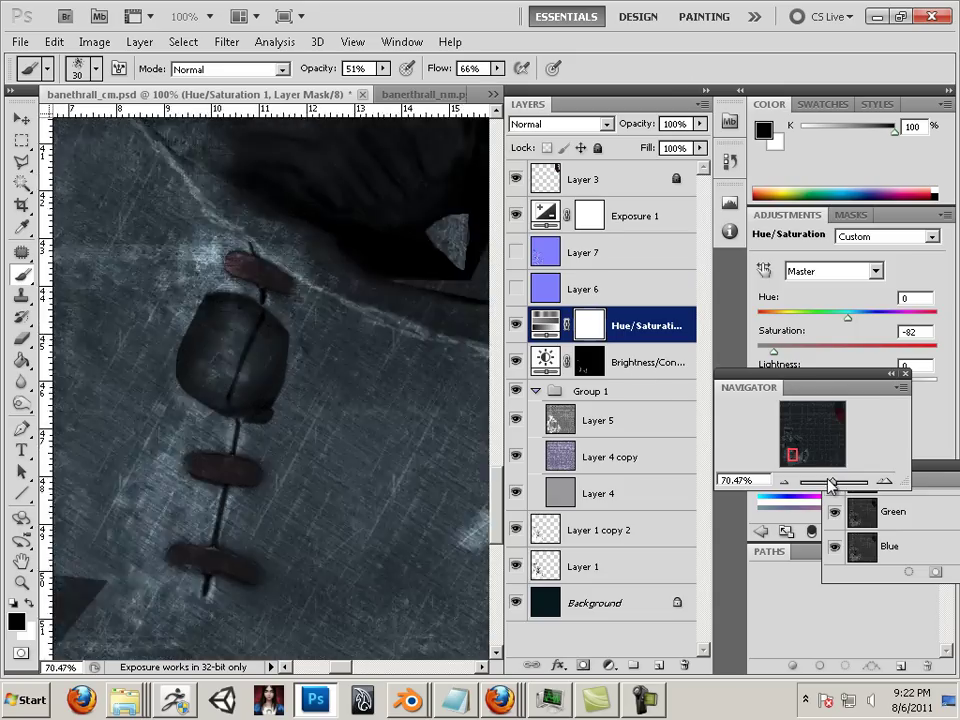
mouse_move(826, 485)
left_mouse_down()
mouse_move(810, 484)
mouse_move(822, 487)
left_mouse_up()
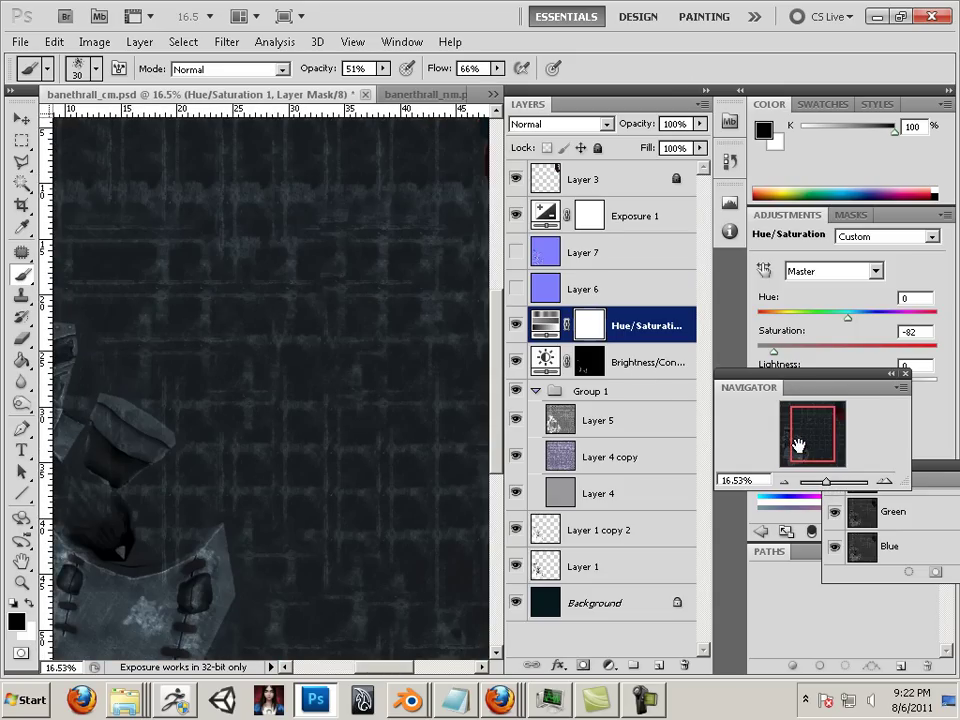
left_click_drag(804, 445, 786, 450)
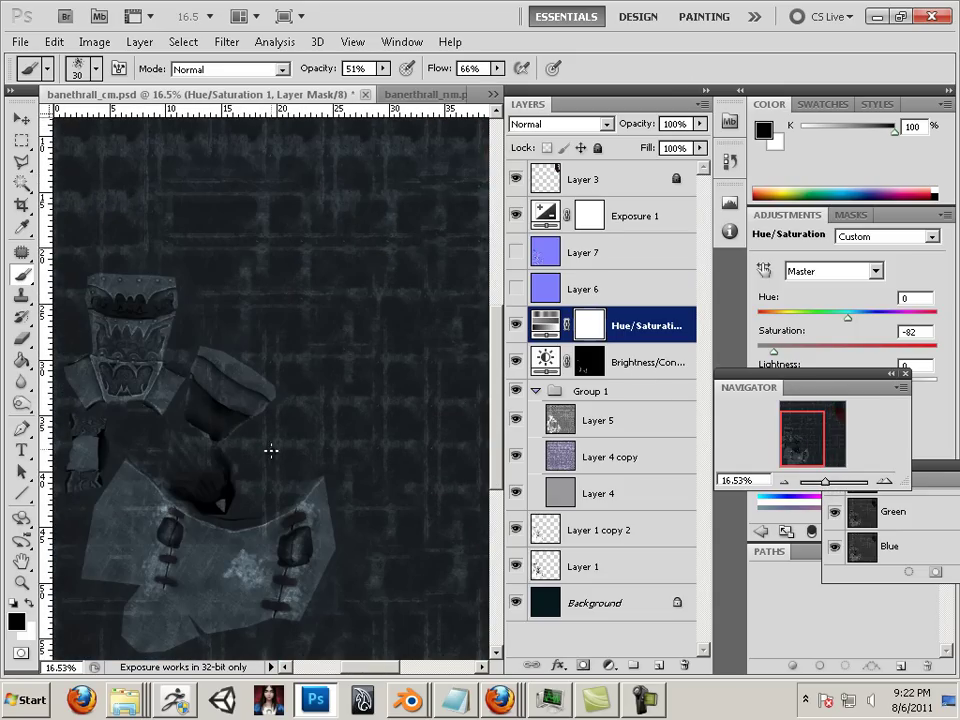
Save the color map as a Targa copy over the existing banethrall_cm.tga in the _armor_example folder.
left_click(12, 44)
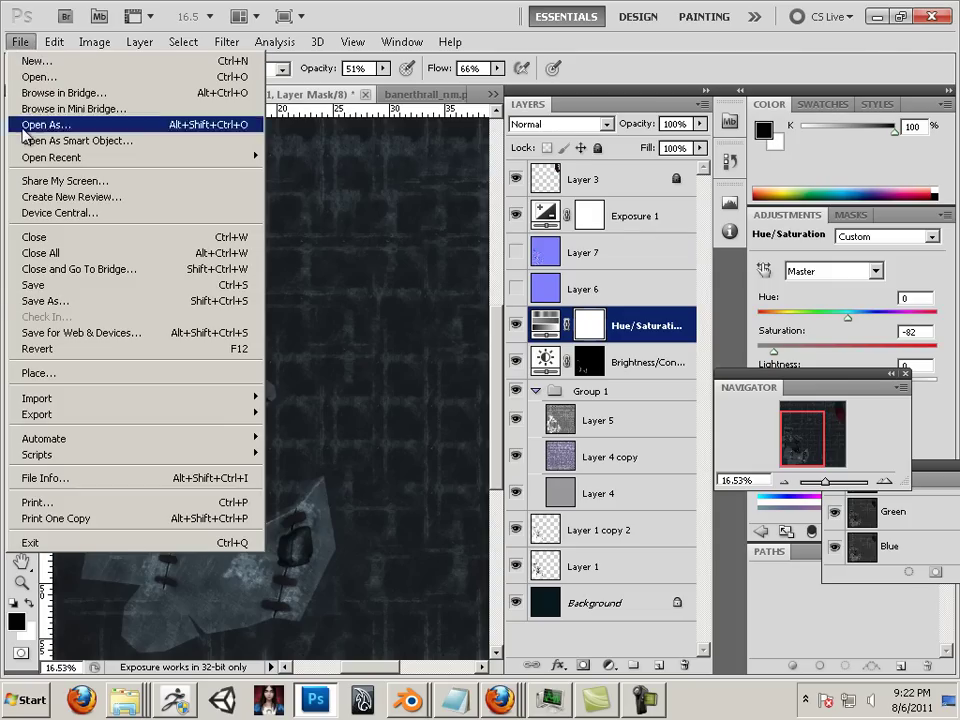
left_click(118, 308)
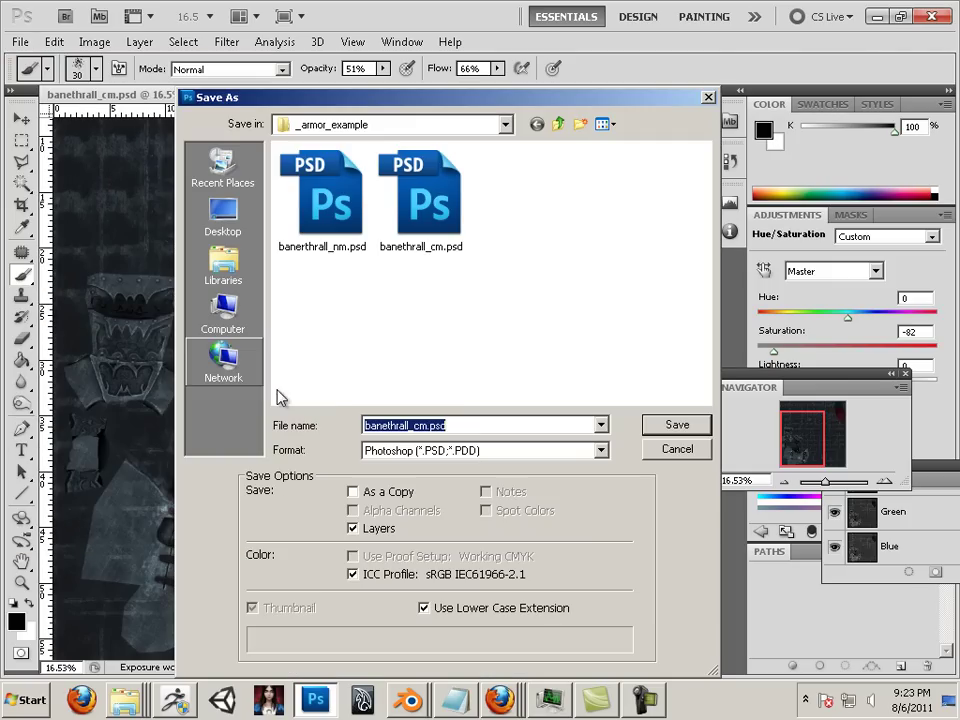
left_click(493, 450)
left_click(497, 699)
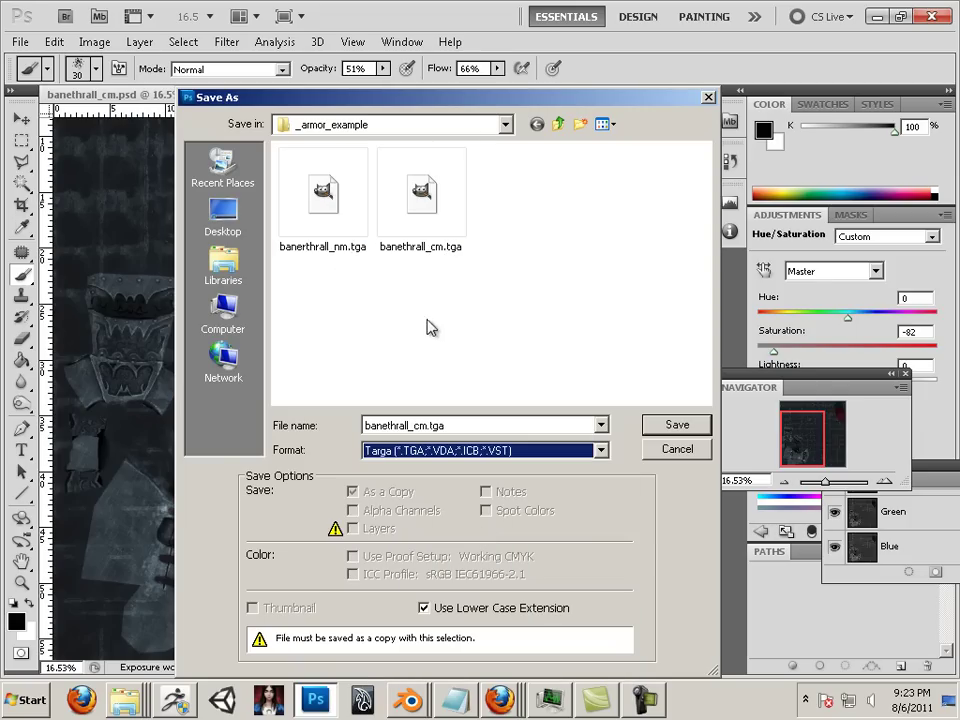
left_click(428, 212)
left_click(671, 425)
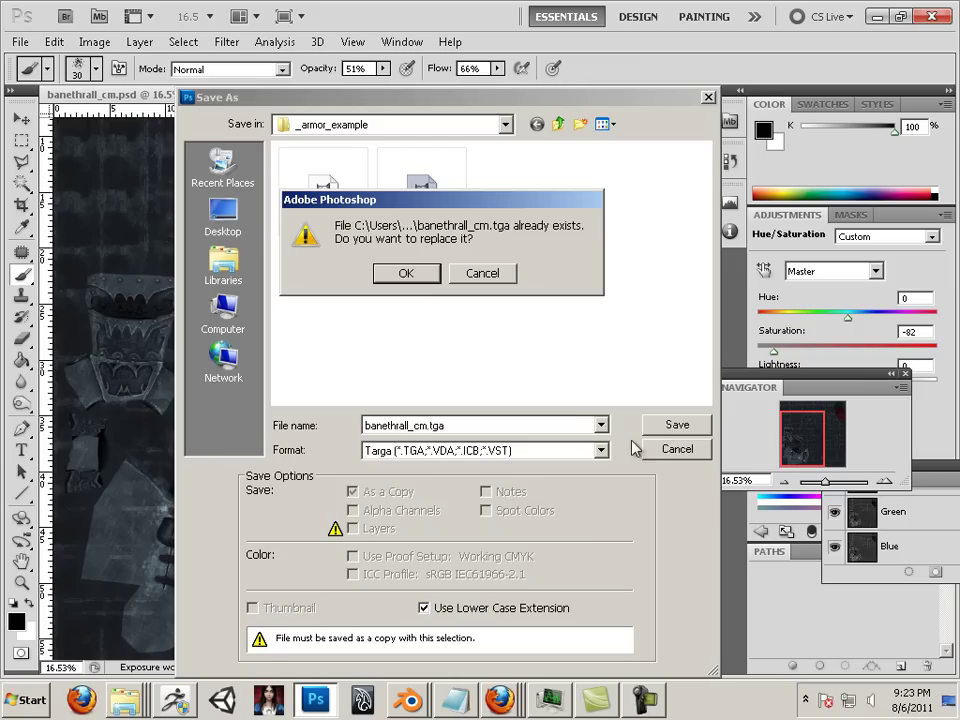
left_click(408, 274)
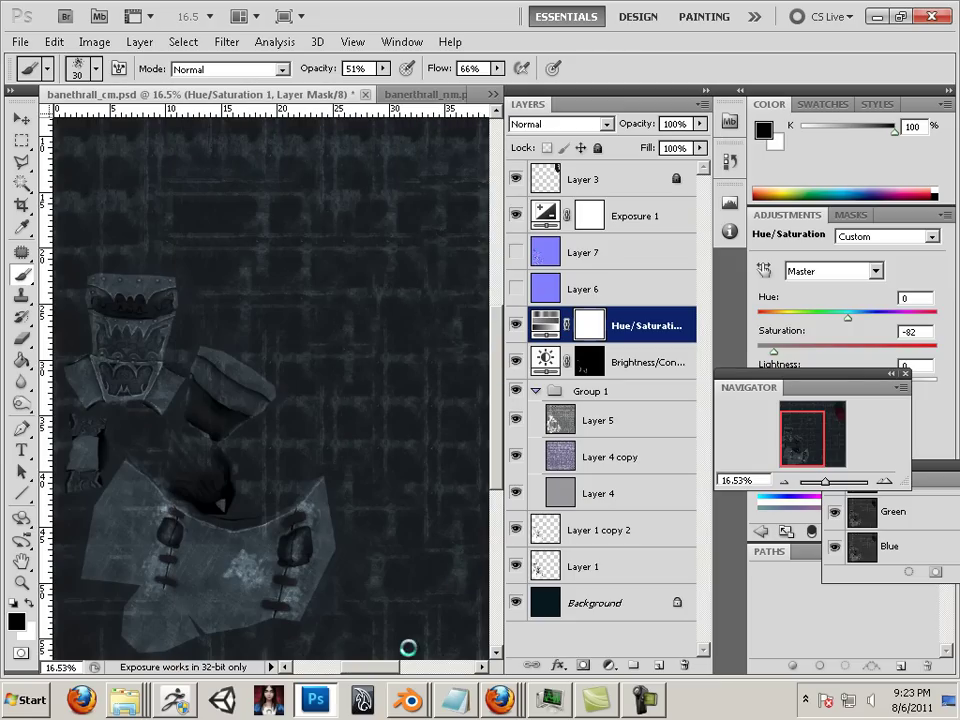
left_click(450, 282)
Switch to Blender, select chest_low and reload the banethrall_cm.tga image in its cm texture.
left_click(409, 700)
left_click(429, 669)
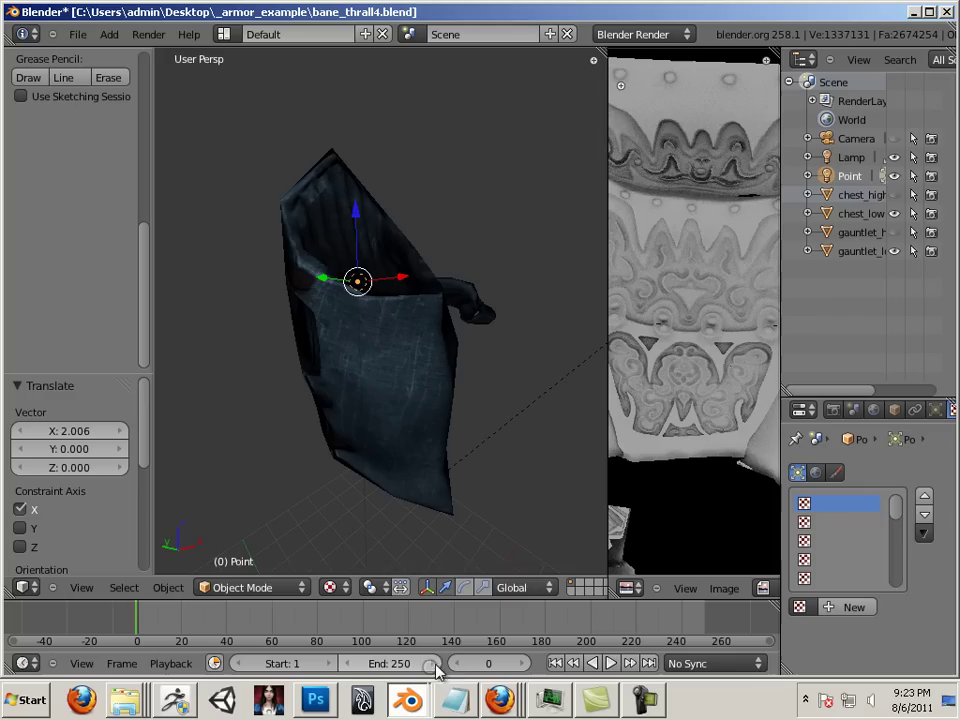
right_click(397, 397)
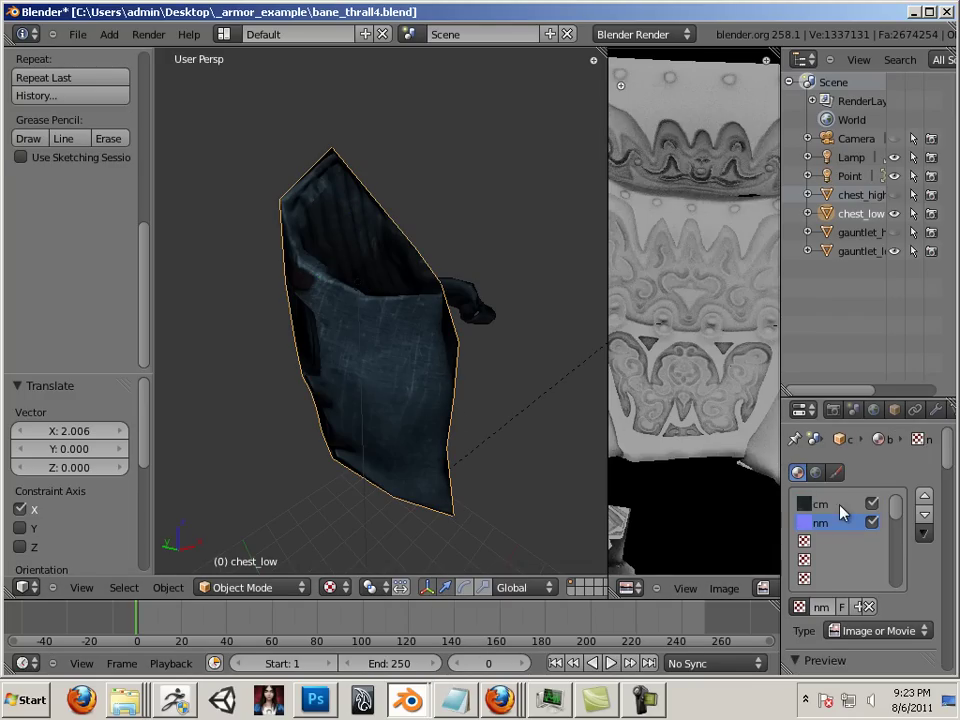
left_click_drag(948, 448, 955, 534)
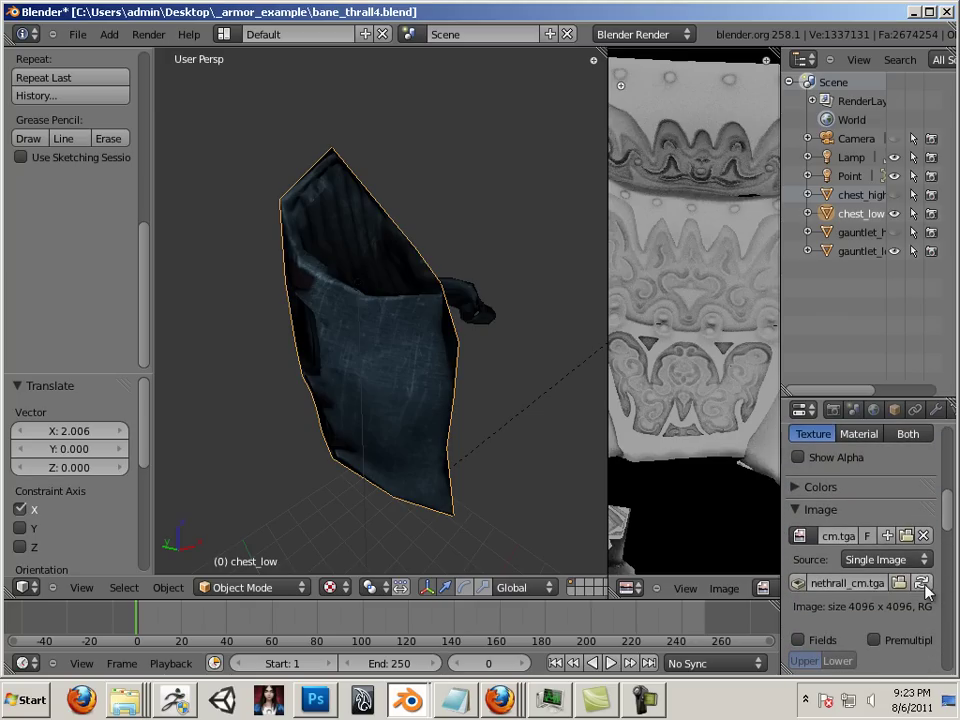
left_click(921, 582)
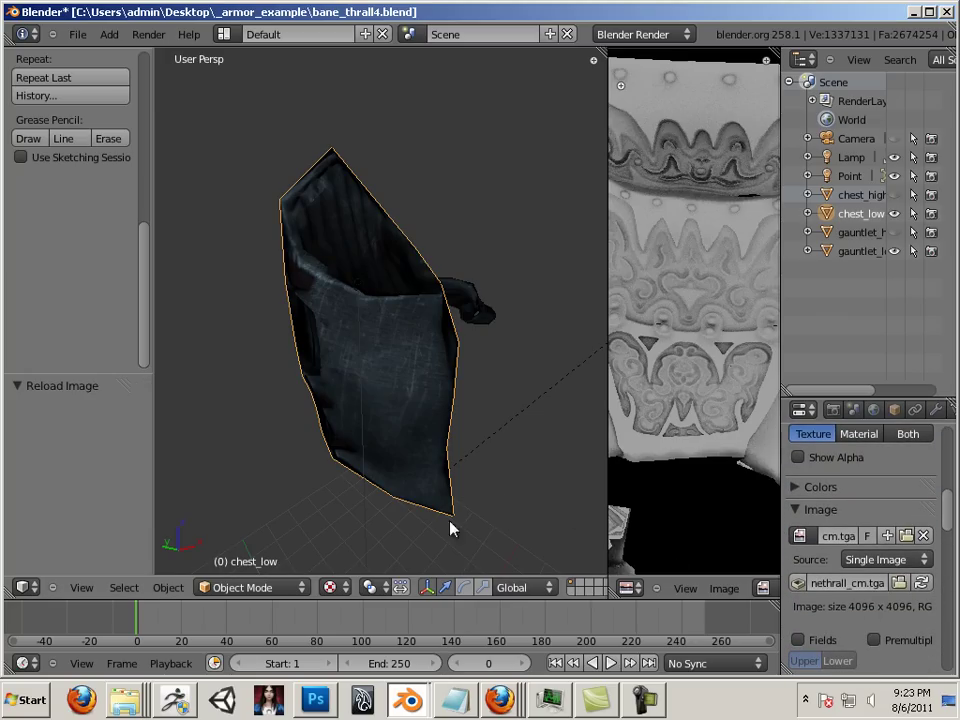
Select the Point lamp and shift it along X in front of the chest, finishing with a 0.800-unit move, to light the updated texture.
middle_click_drag(474, 527, 289, 462)
right_click(226, 403)
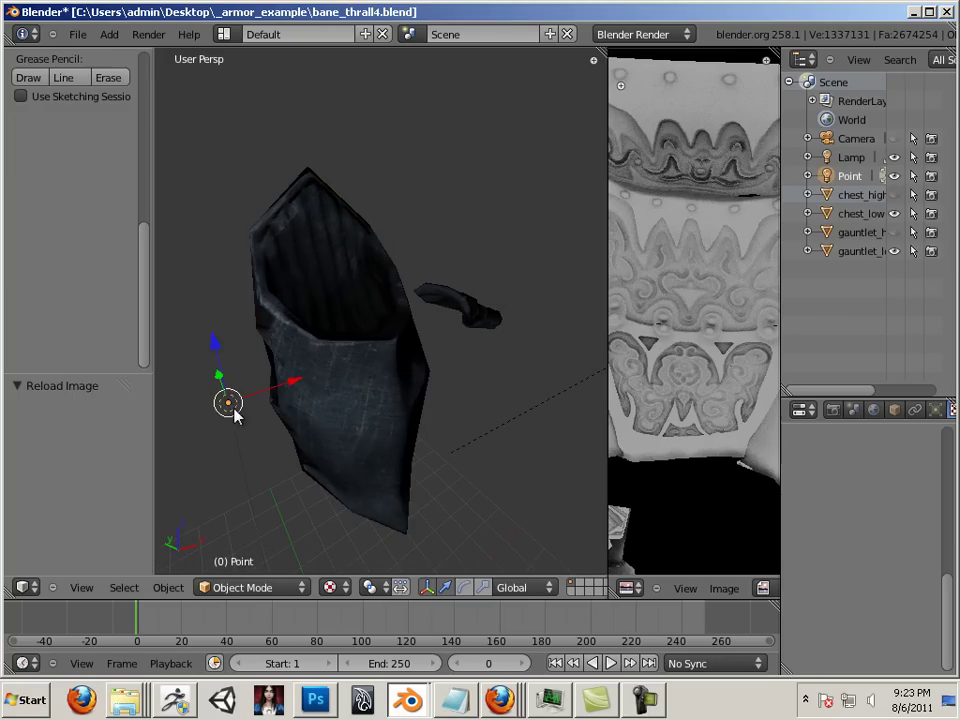
key("g")
key("x")
left_click(505, 318)
middle_click_drag(505, 318, 439, 407)
key("g")
key("x")
left_click(404, 393)
left_click_drag(396, 413, 471, 459)
middle_click_drag(471, 459, 422, 422)
scroll(450, 452, "up", 5)
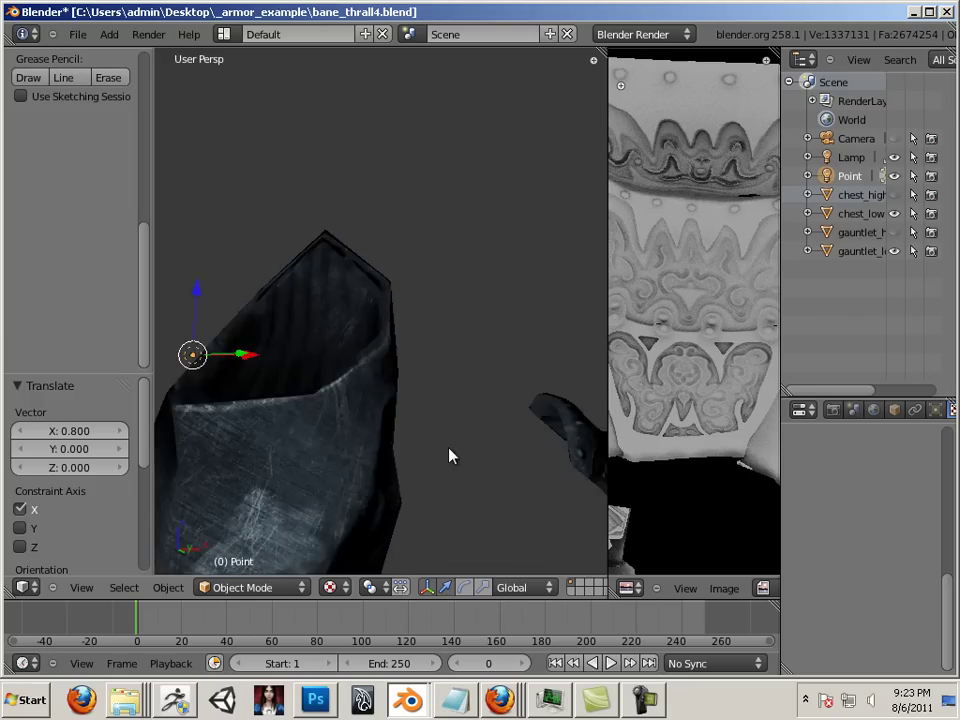
Reposition the Point lamp, including a -2.375-unit move along X, and check the brightened wear on the chest's front and side.
middle_click_drag(487, 383, 351, 300)
left_click_drag(333, 289, 497, 321)
middle_click_drag(497, 321, 191, 351)
left_click_drag(217, 298, 420, 366)
middle_click_drag(420, 366, 290, 426)
middle_click_drag(381, 418, 434, 427)
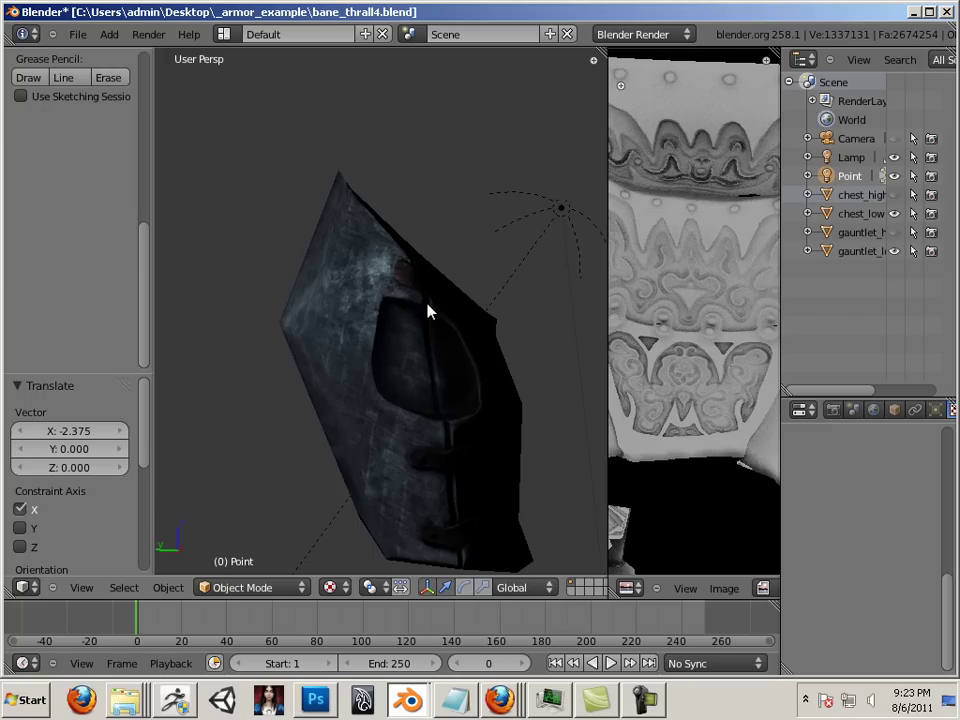
middle_click_drag(490, 467, 405, 510)
Switch to Photoshop, select the Brightness/Contrast mask, enlarge the spatter brush to 300 px and paint black to subdue the chest's central bright patch.
left_click(318, 699)
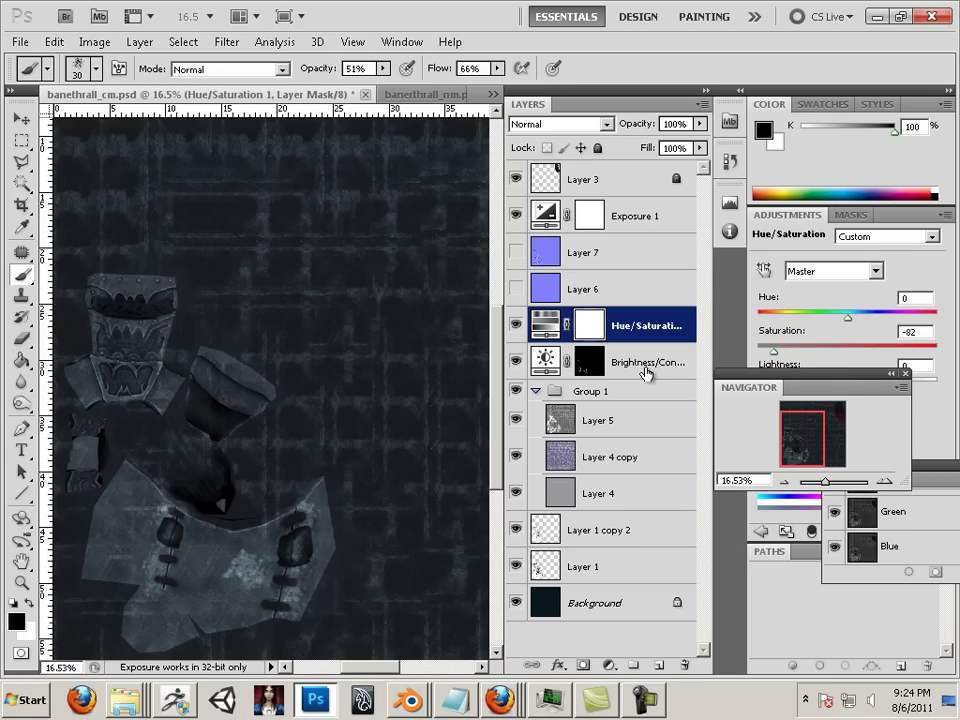
left_click(598, 368)
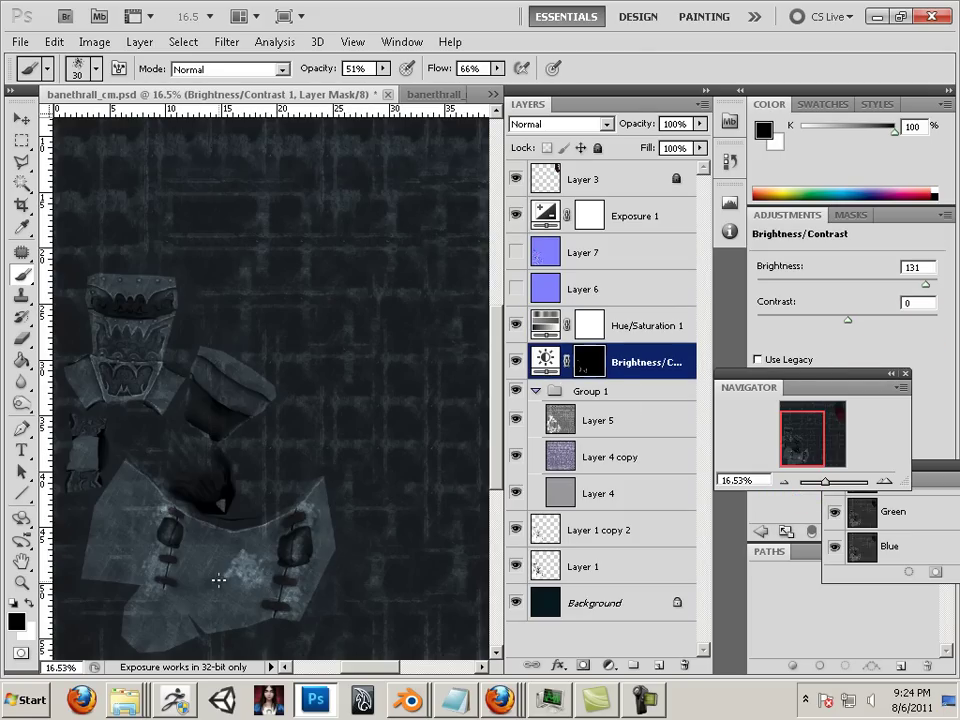
key("bracketright")
key("bracketright")
key("bracketright")
key("bracketright")
key("bracketright")
key("bracketright")
key("bracketright")
key("bracketright")
key("bracketright")
key("bracketright")
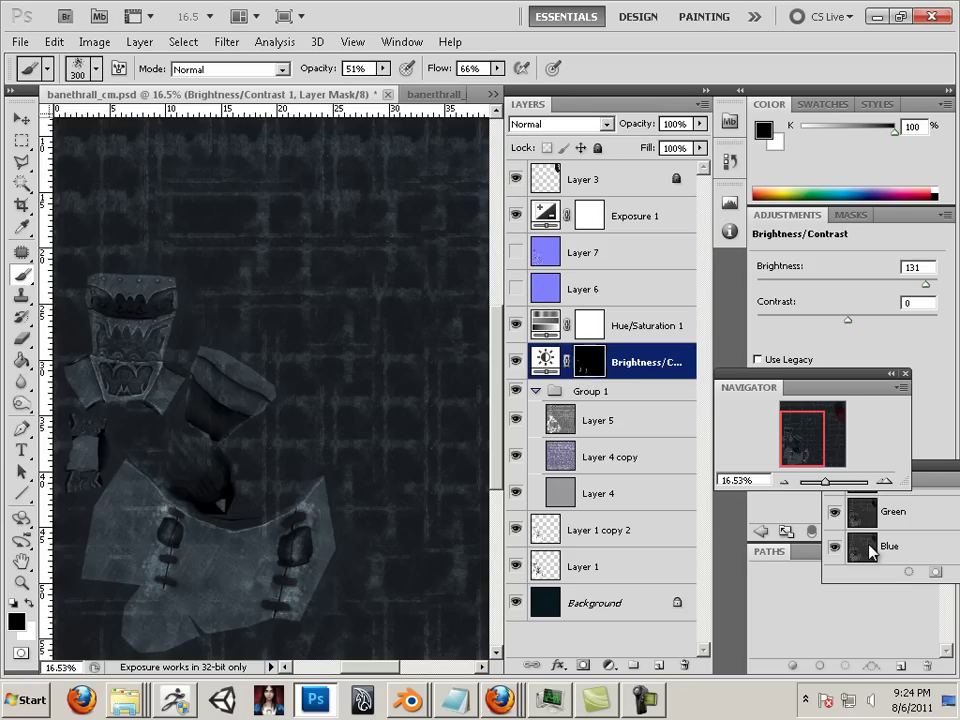
Activate the Move tool for the banethrall_cm color map.
left_click(20, 119)
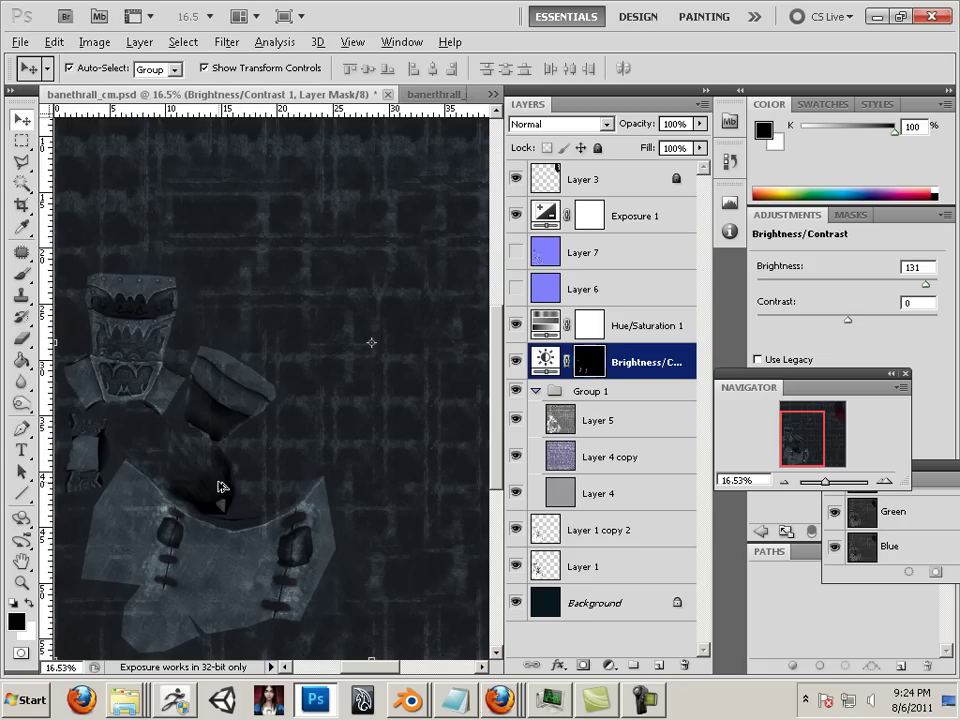
key("alt")
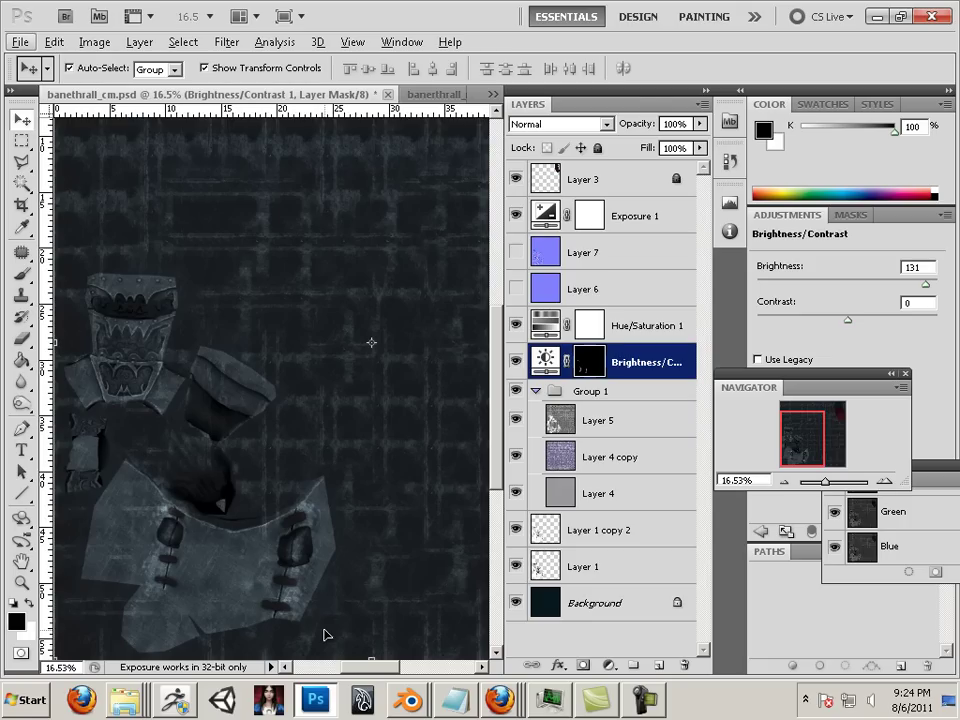